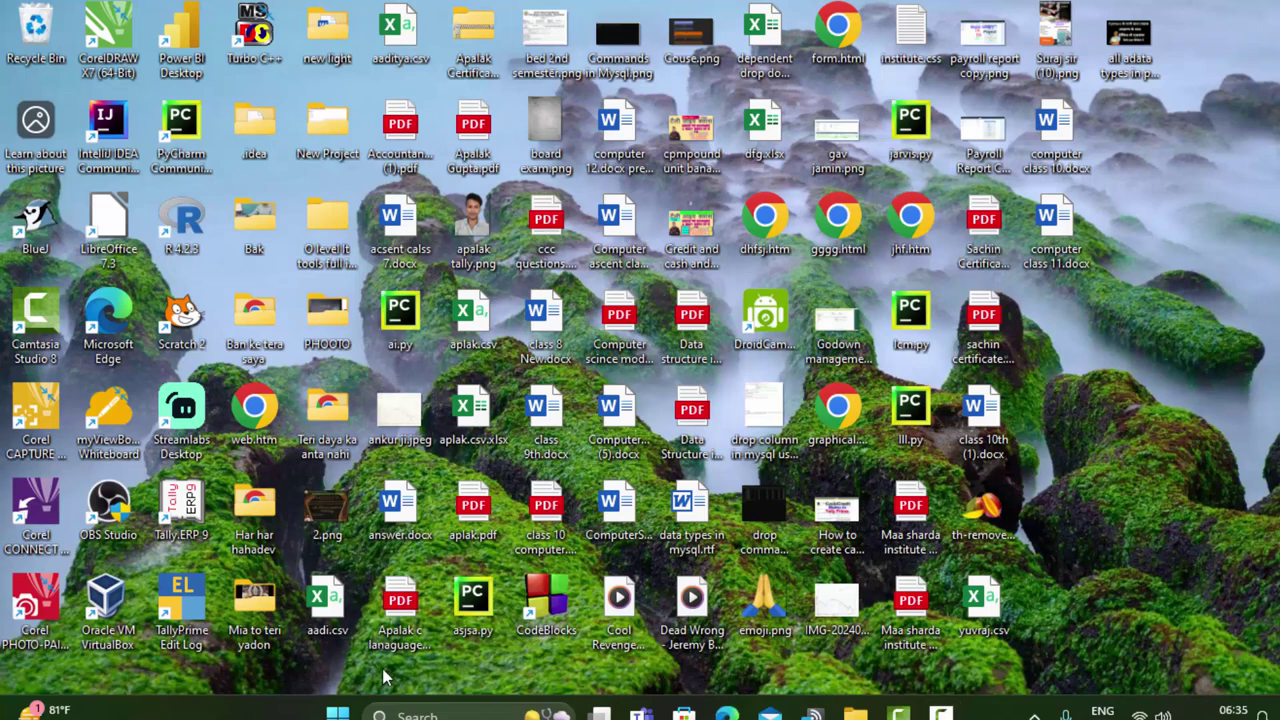
Launch Microsoft Access from Windows Search by typing 'acc'
click(337, 712)
text(a)
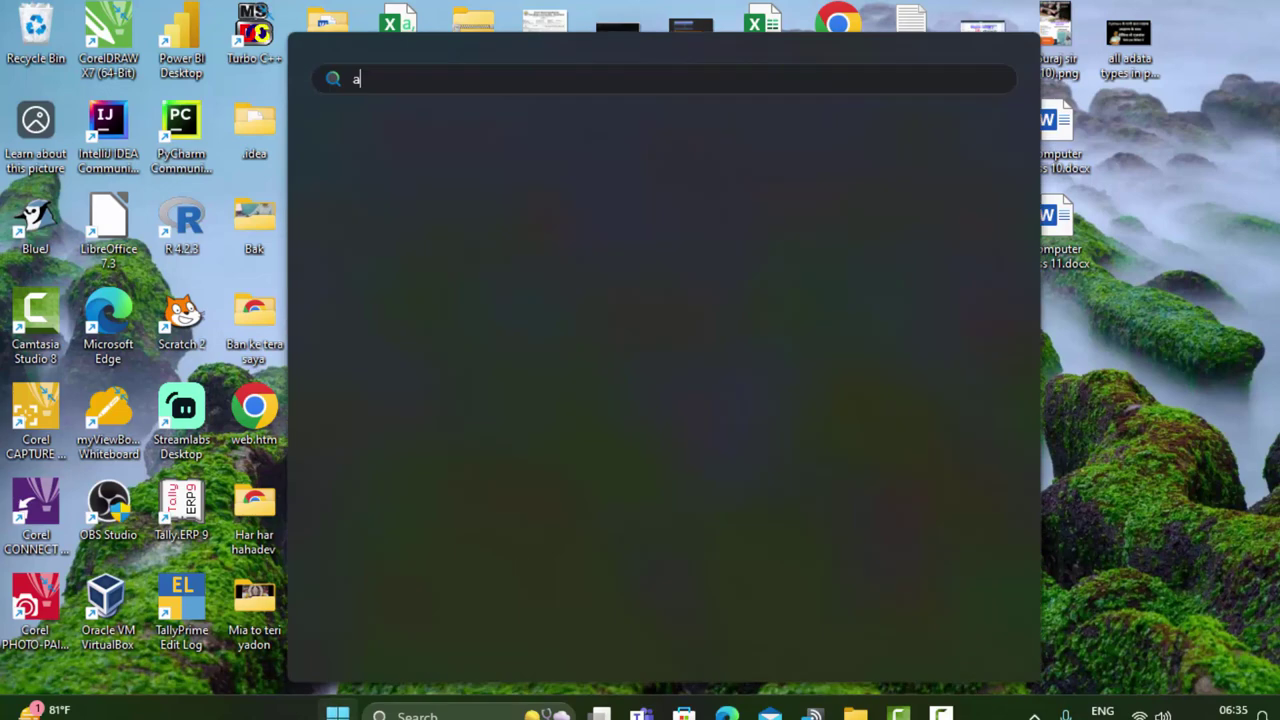
text(cc)
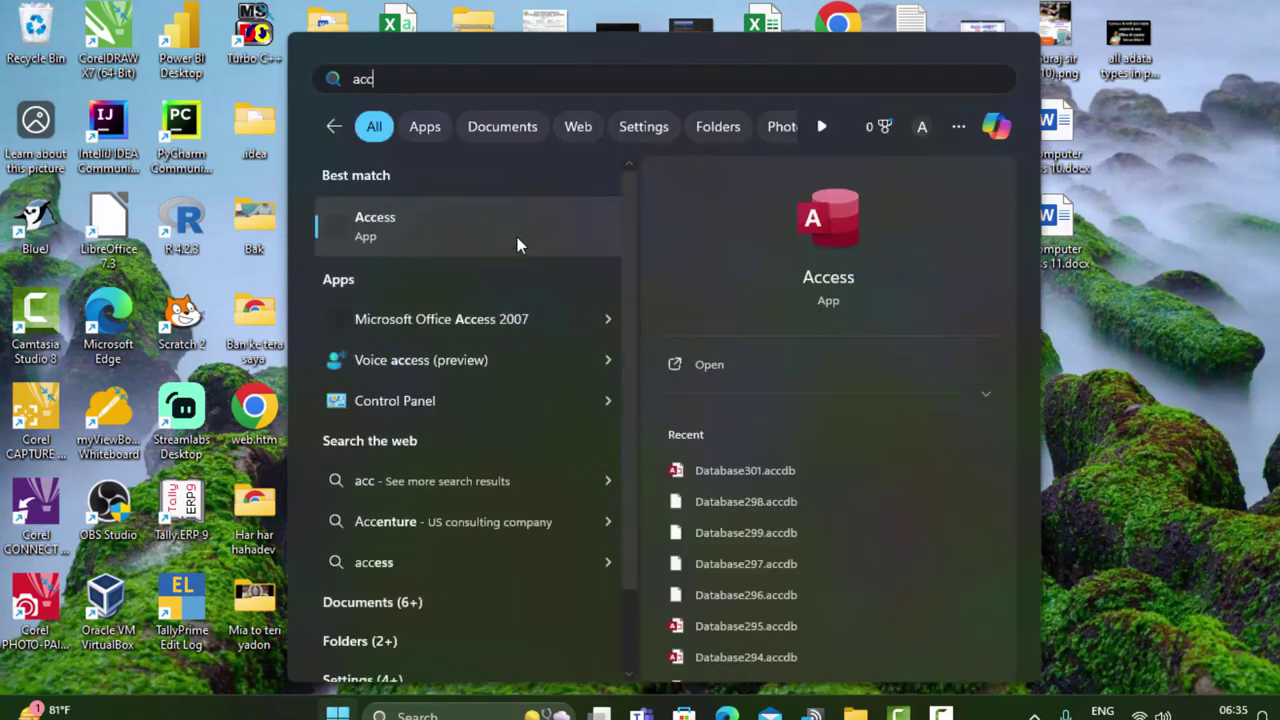
click(517, 237)
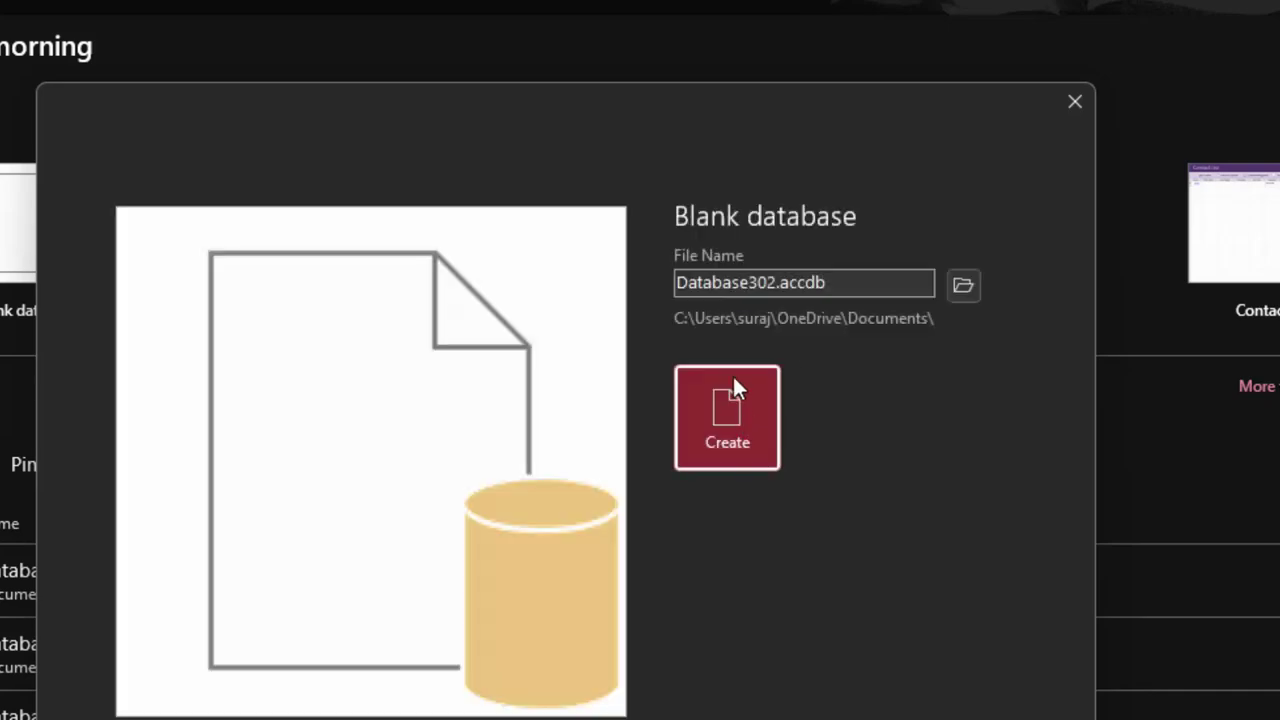
Create the blank database Database302.accdb and save its first table as ProductT in Design View
click(734, 381)
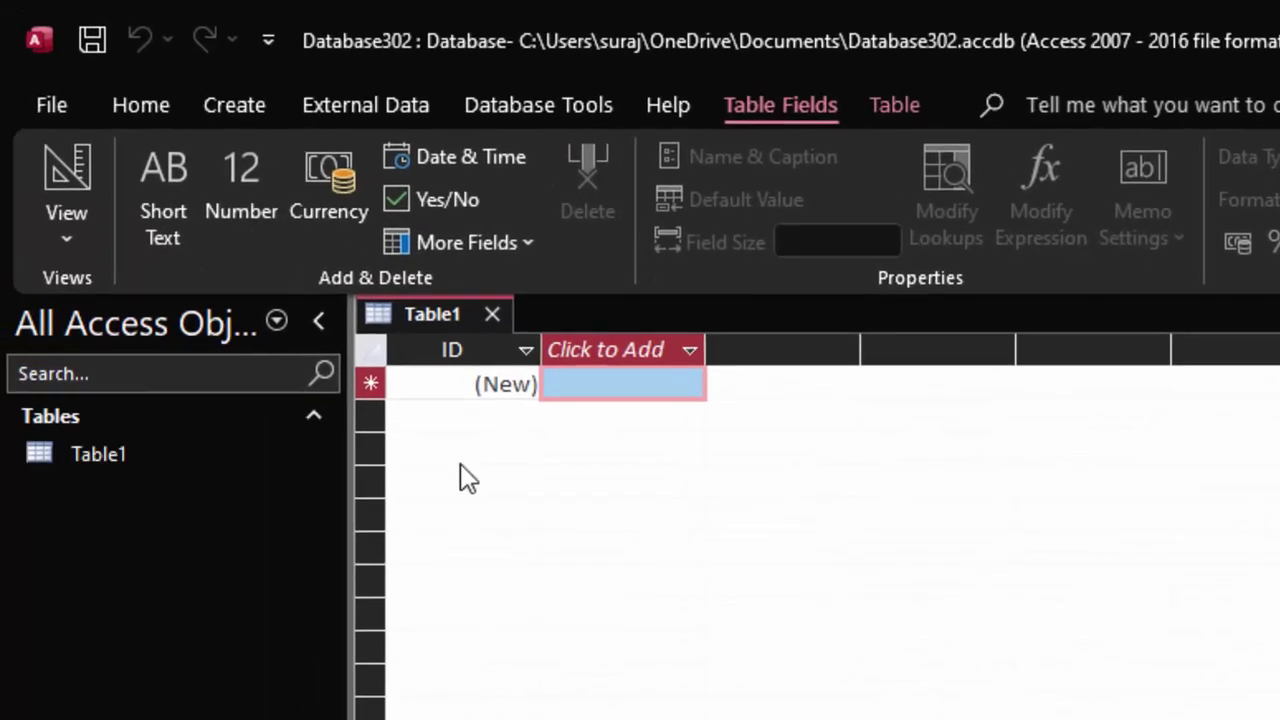
click(63, 160)
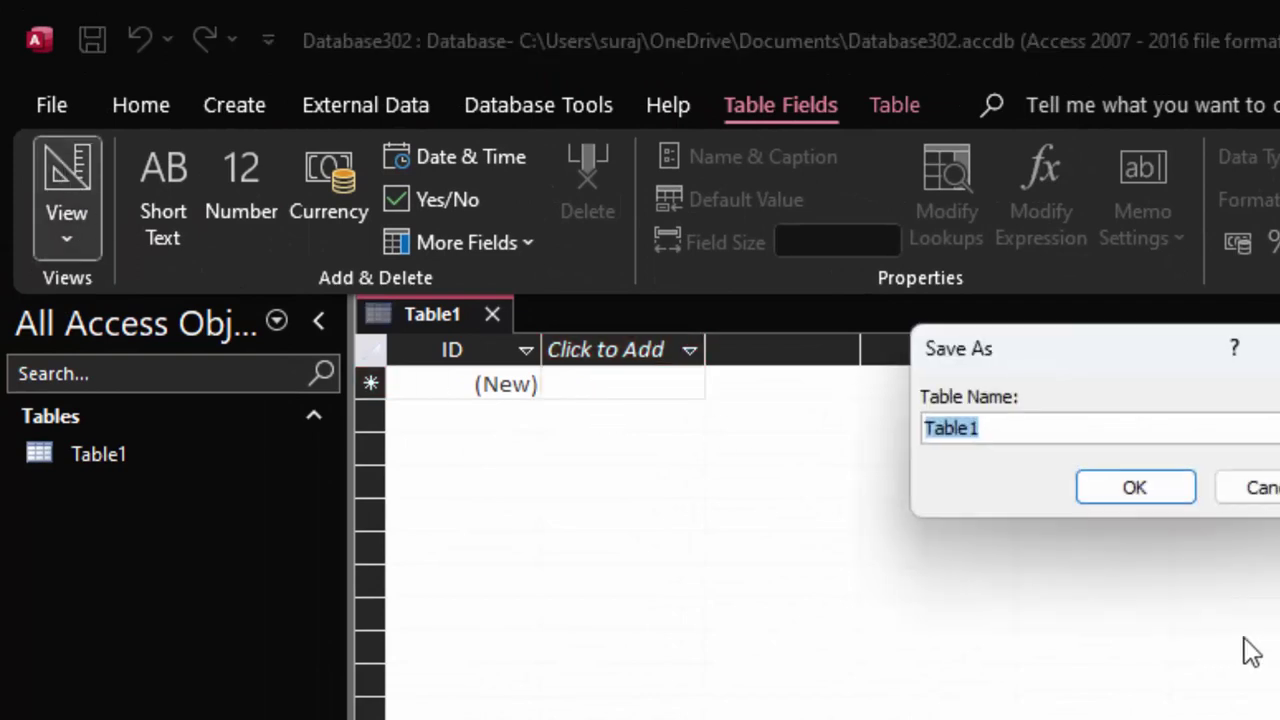
key(BackSpace)
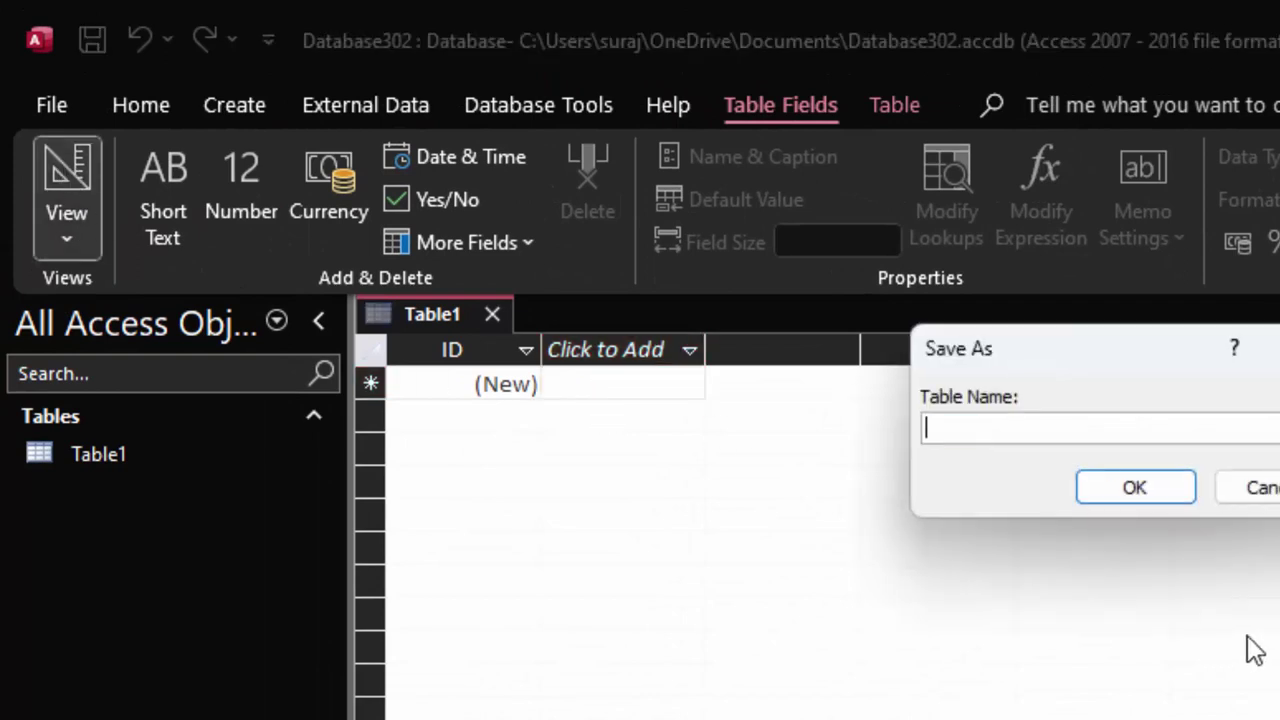
text(ProductT)
click(1168, 495)
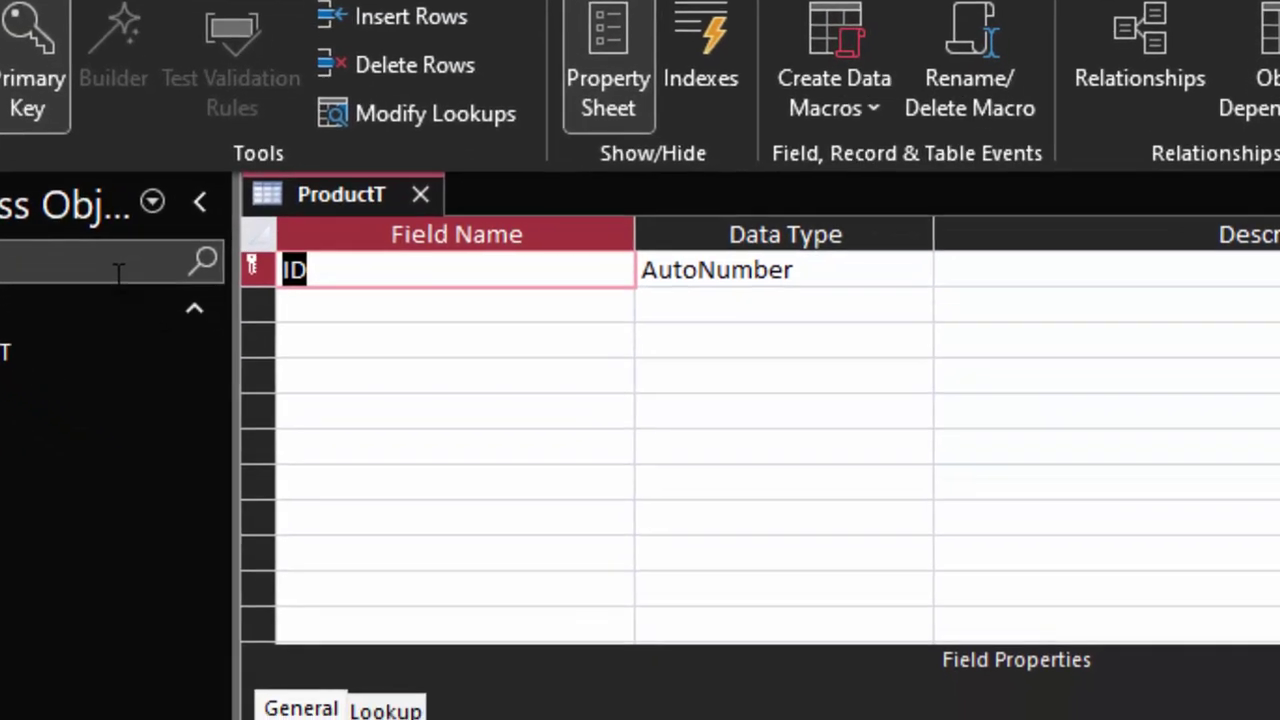
Rename ID to Product_id (AutoNumber) and add Name_of_Product as Short Text
key(BackSpace)
text(P)
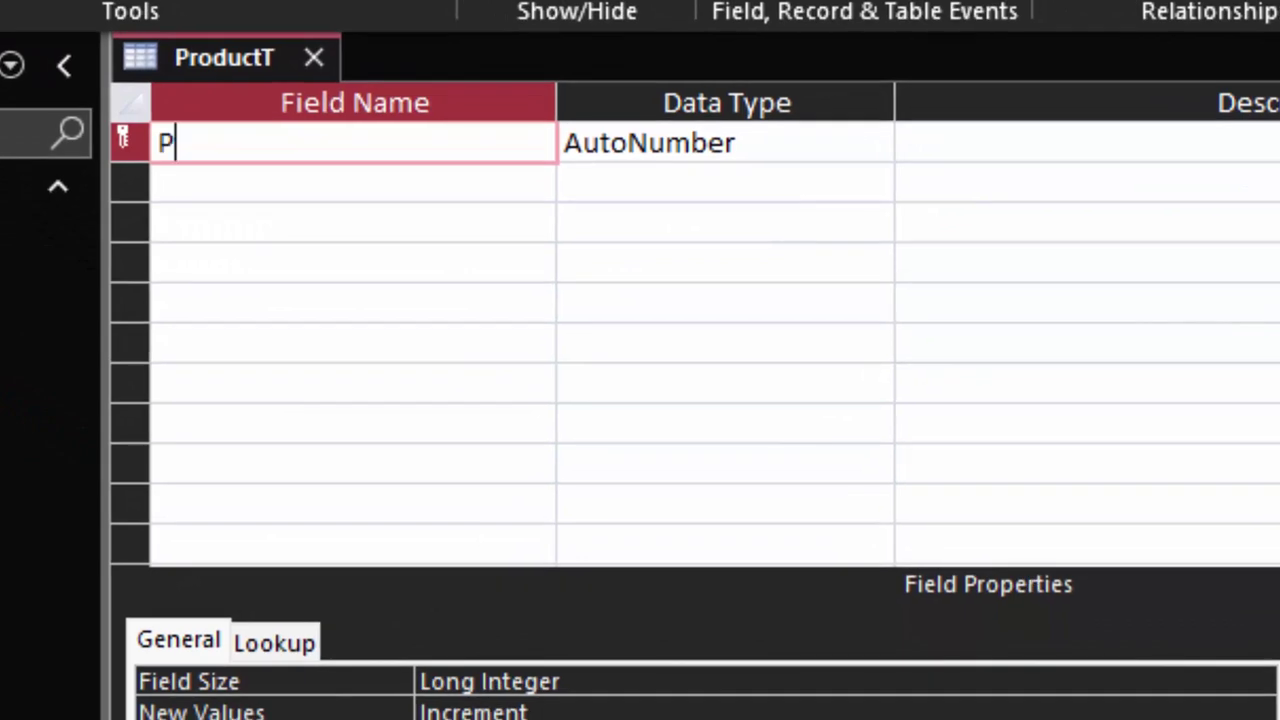
text(roduct)
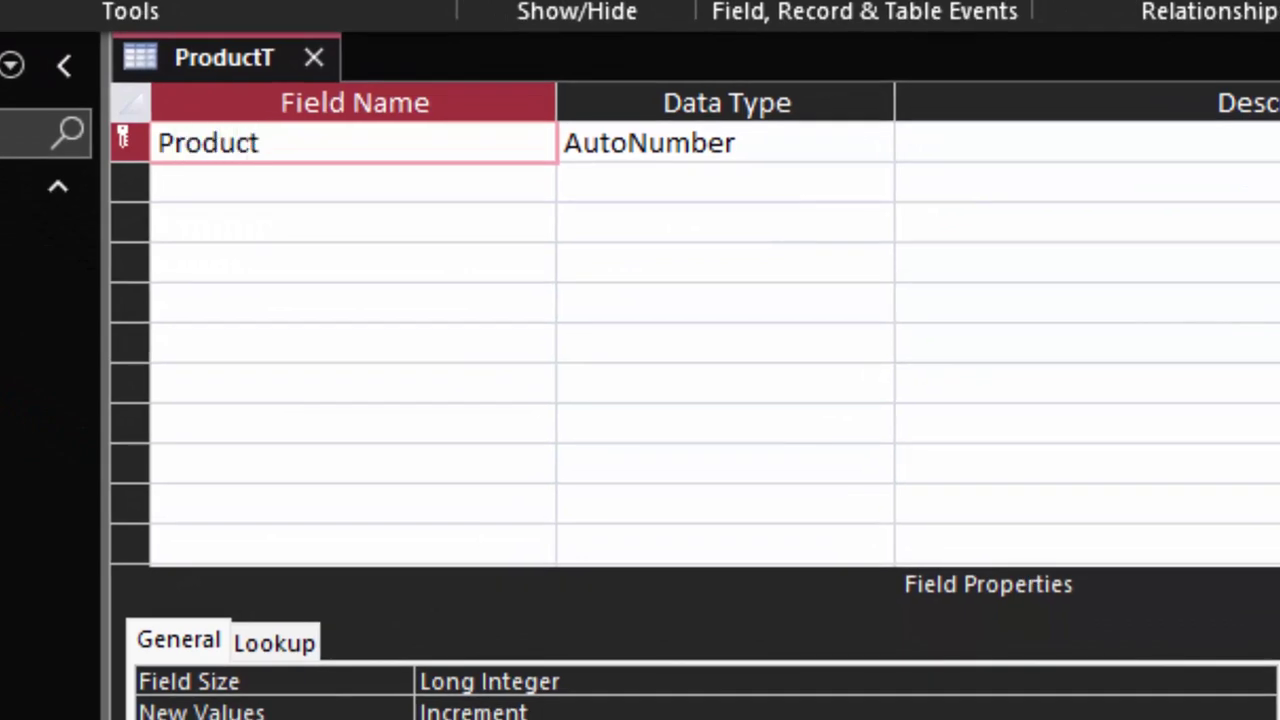
text(_id)
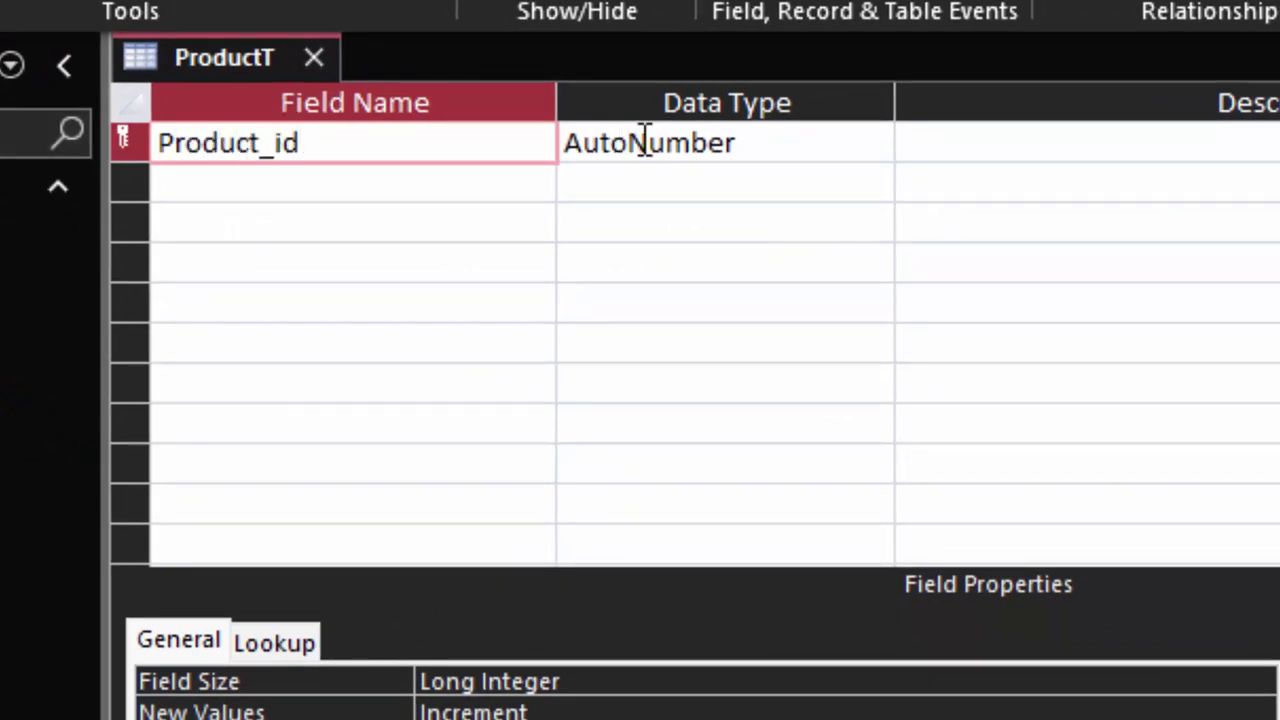
click(768, 158)
click(876, 136)
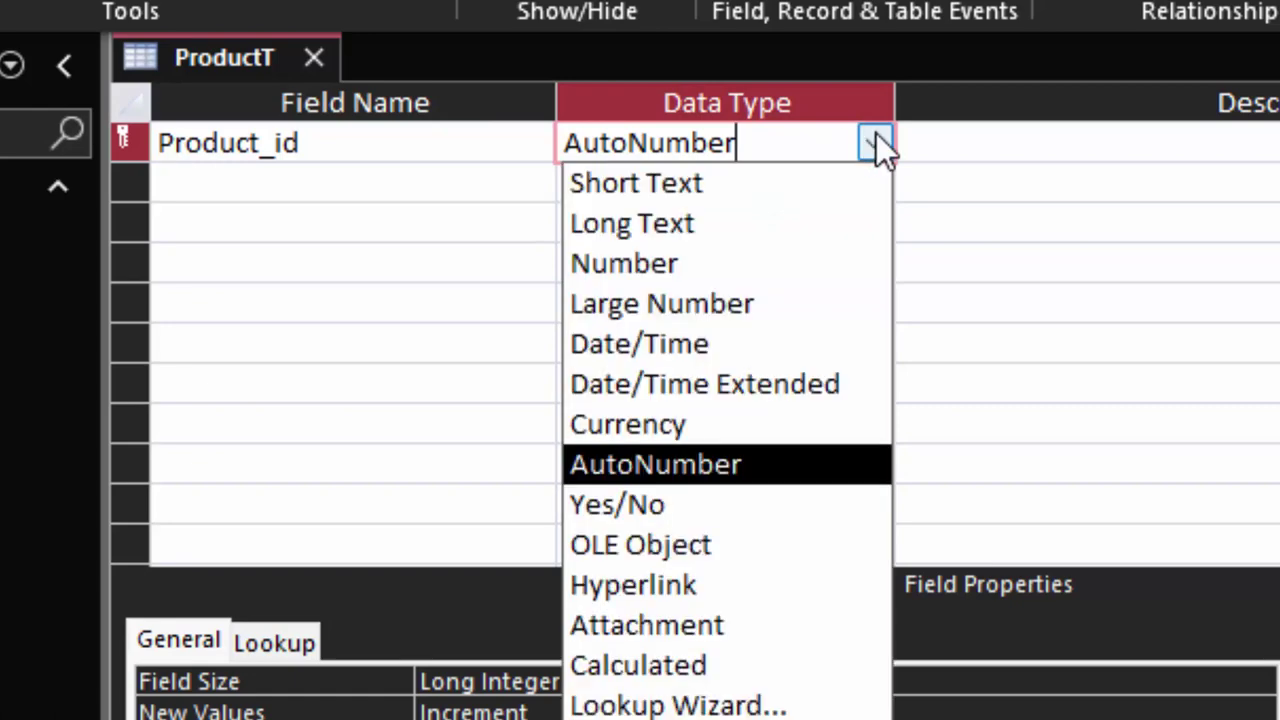
click(876, 136)
click(378, 189)
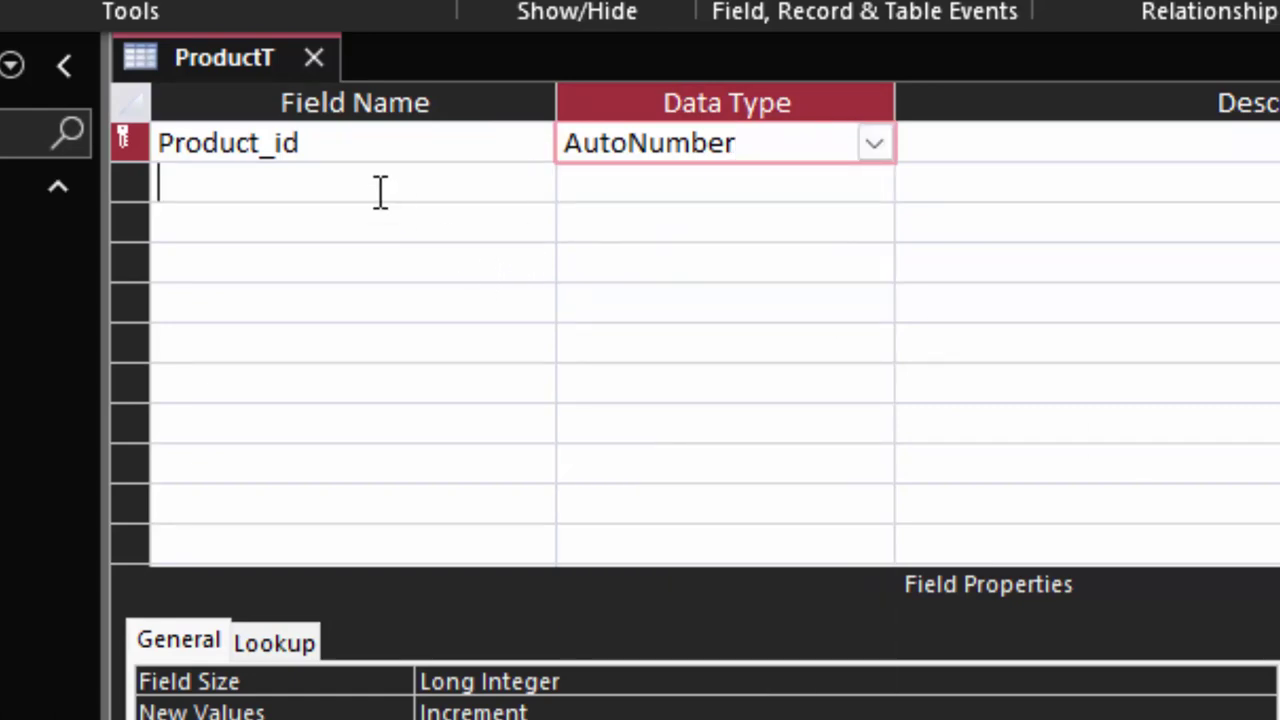
text(Nam)
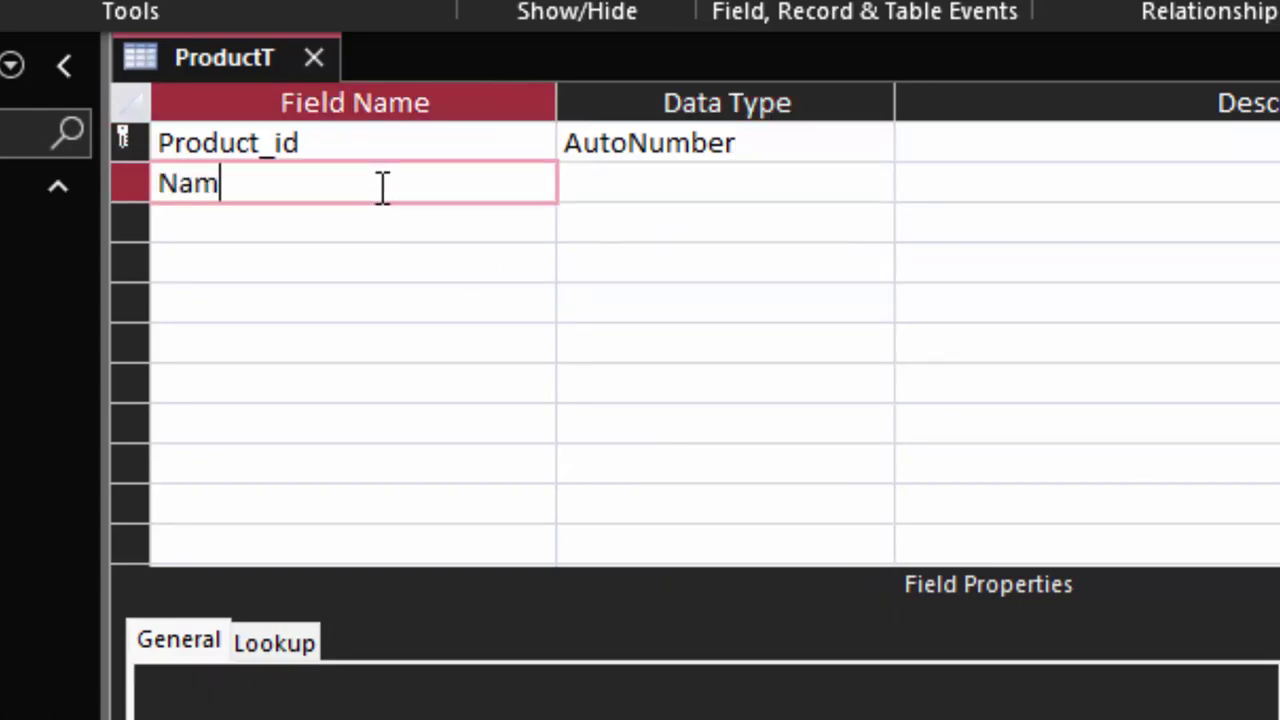
text(e_of_)
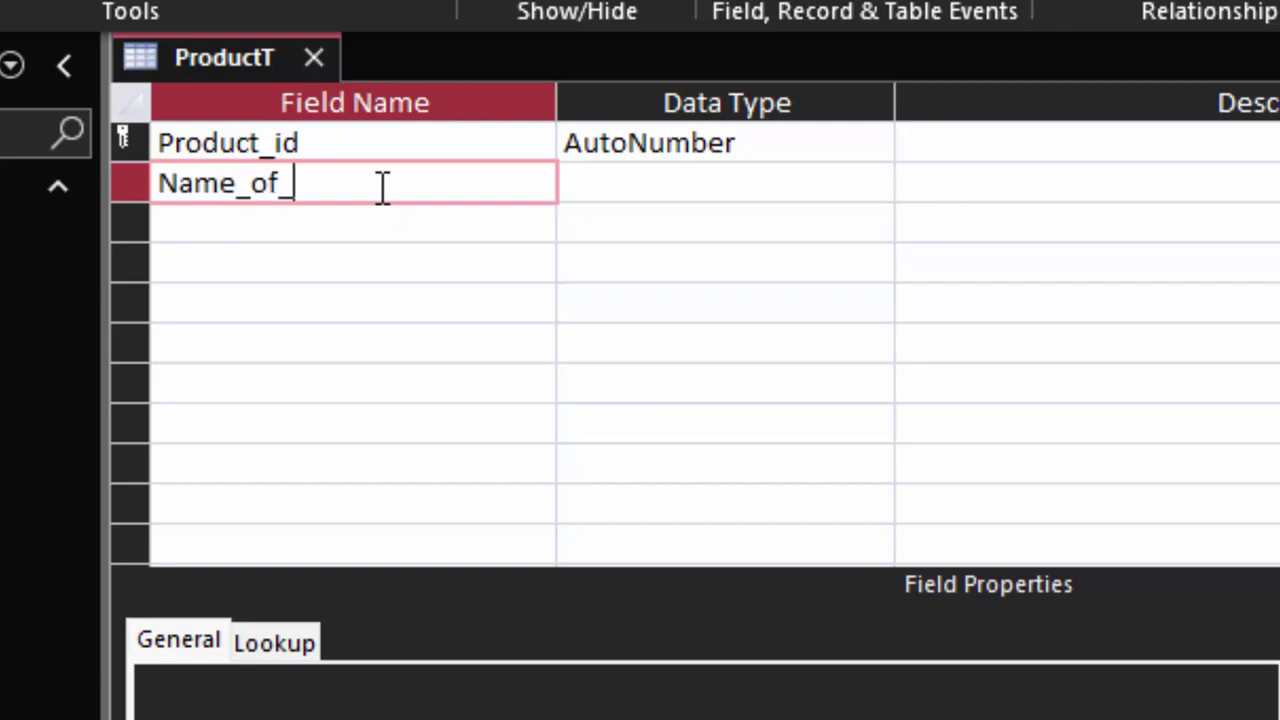
text(Pro)
text(P)
text(roduct)
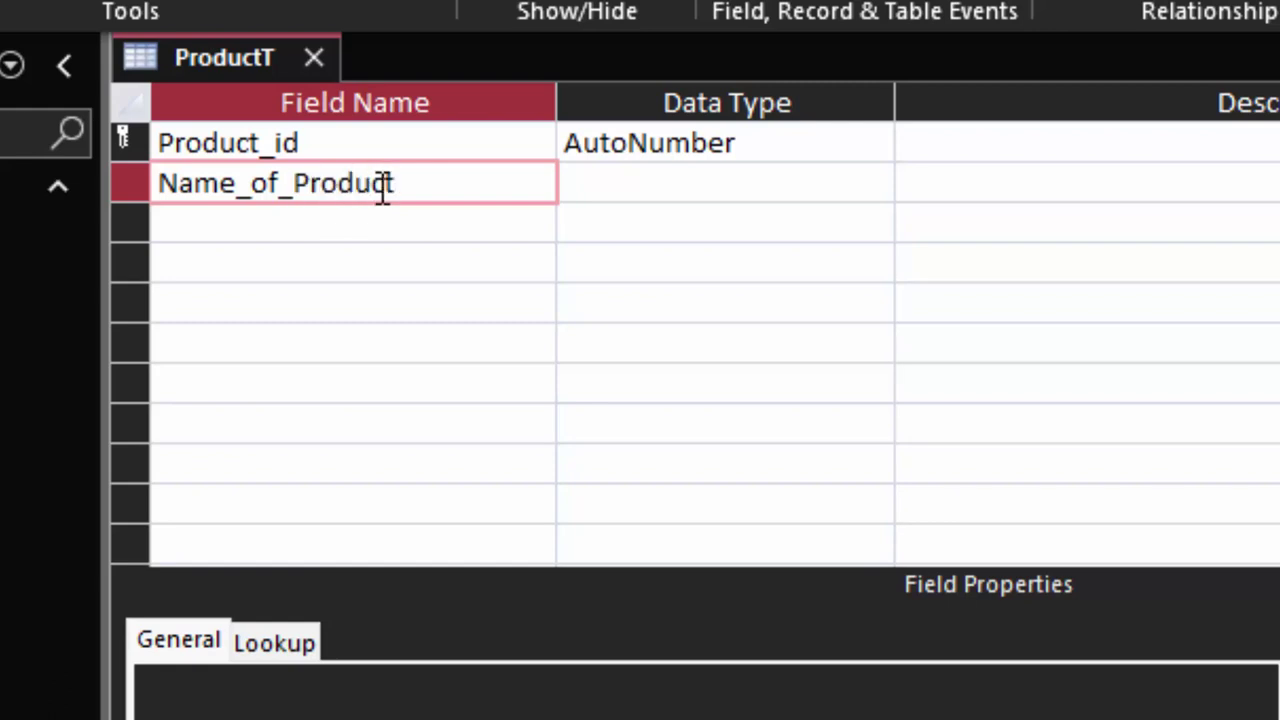
click(645, 175)
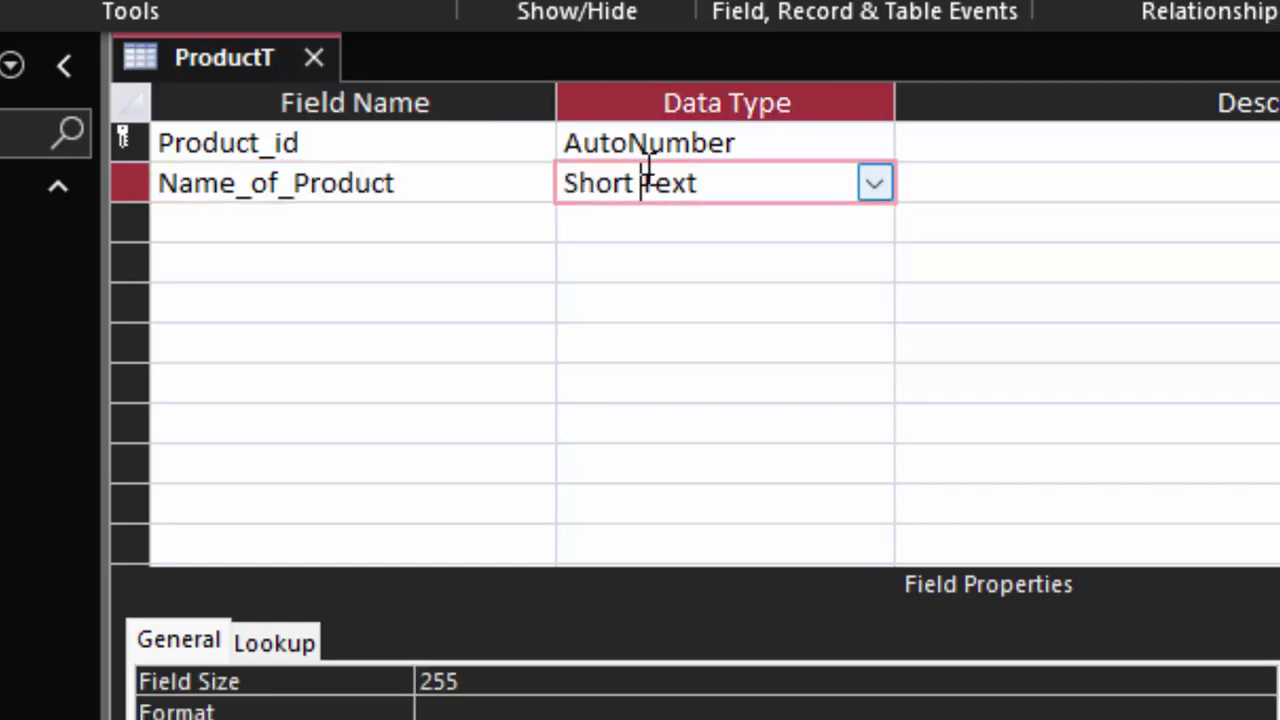
Add a Price field with the Currency data type
click(330, 218)
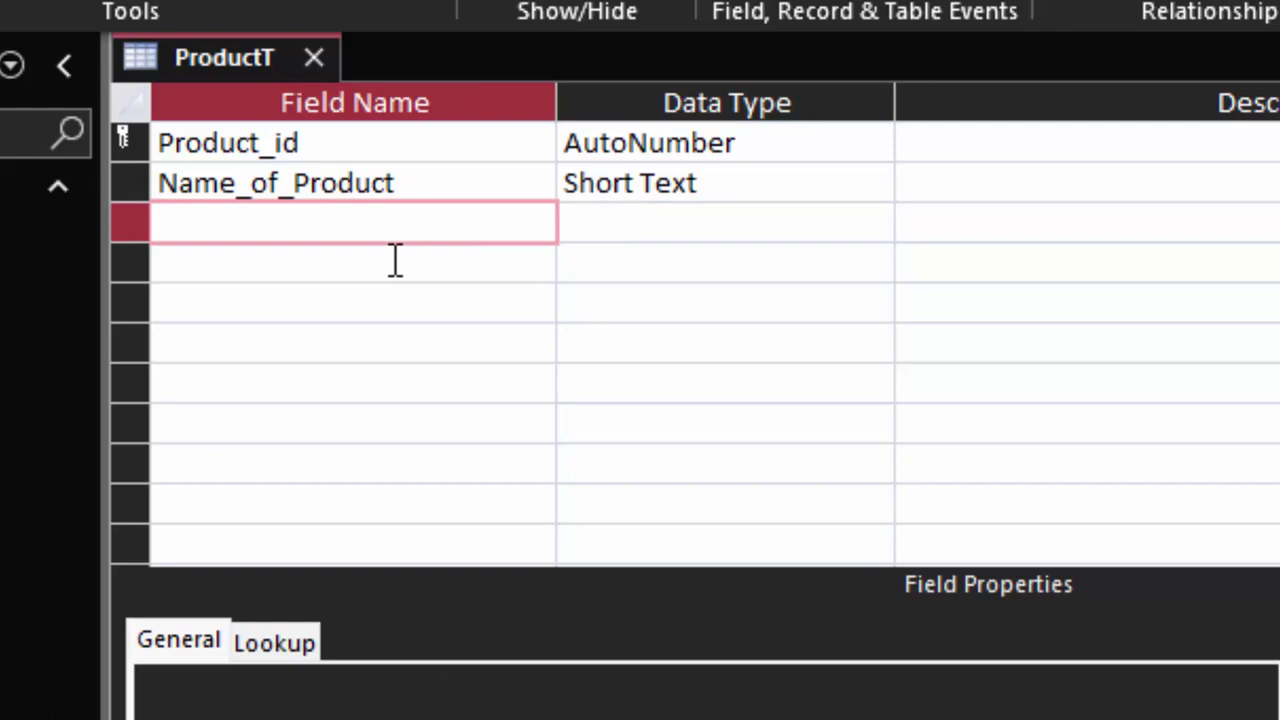
text(Price)
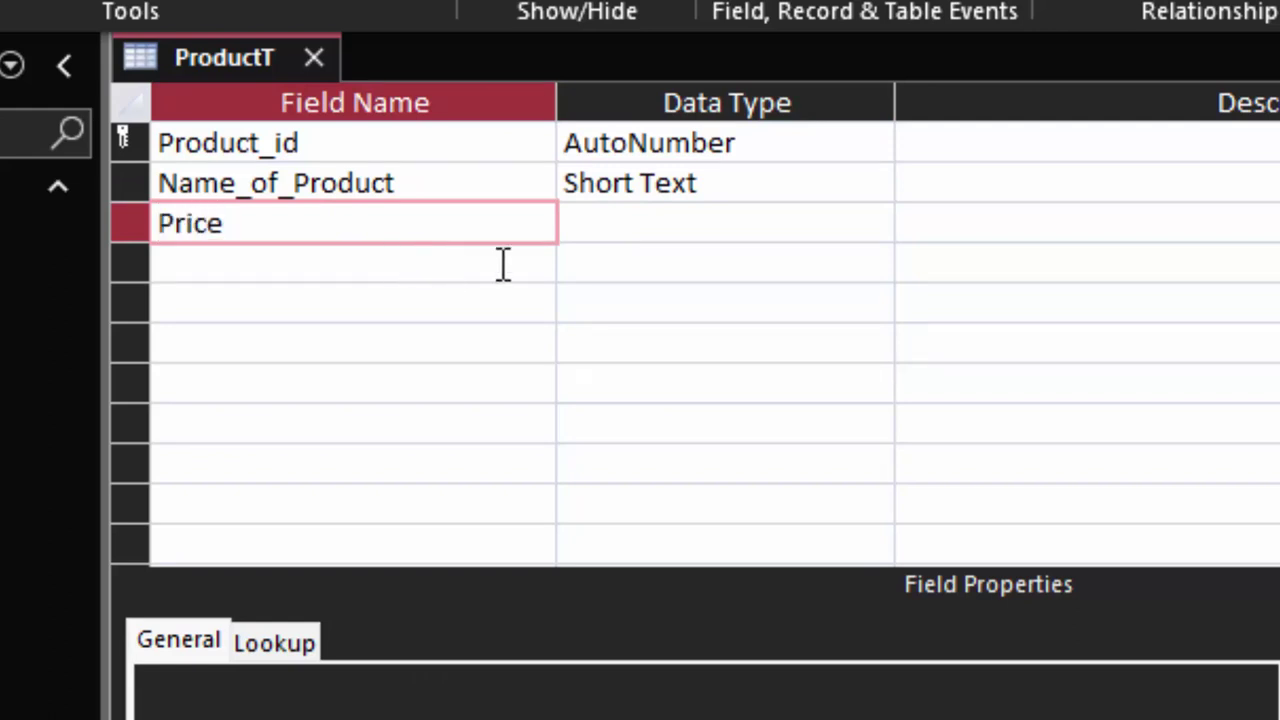
click(658, 226)
click(874, 223)
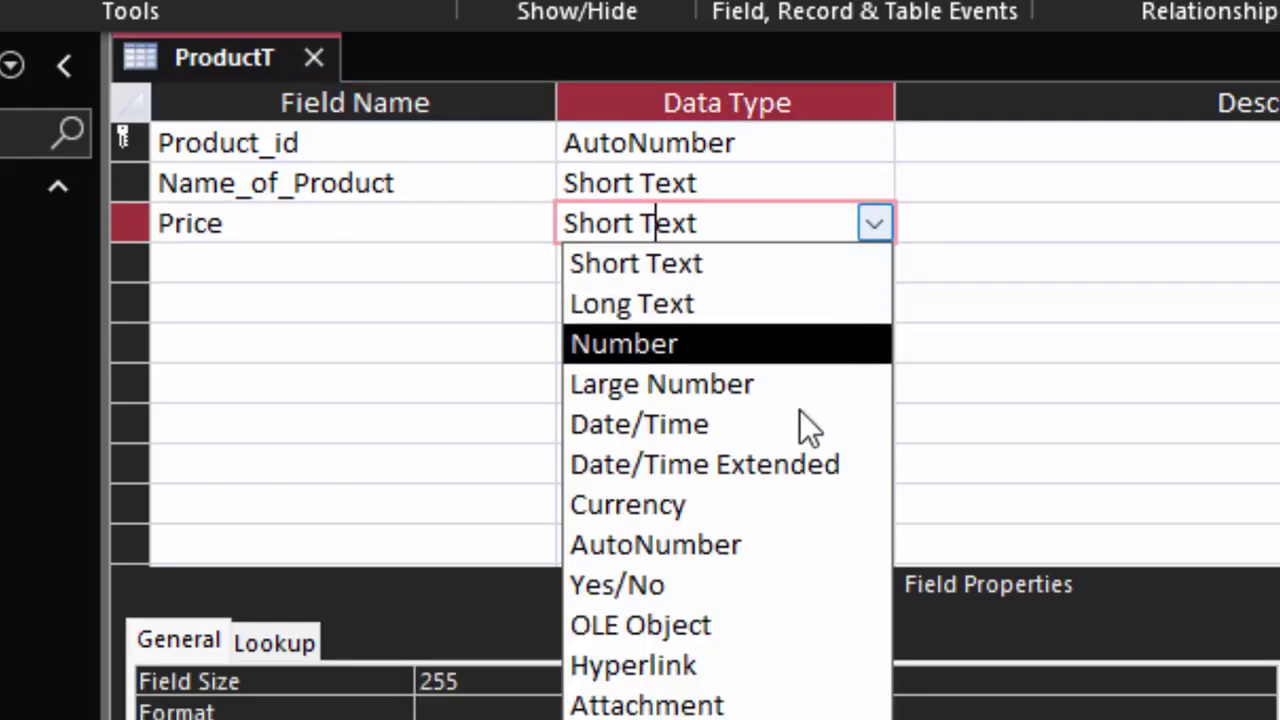
click(783, 510)
Add Qty as a Number field sized Double, then name a fifth field Total
click(279, 252)
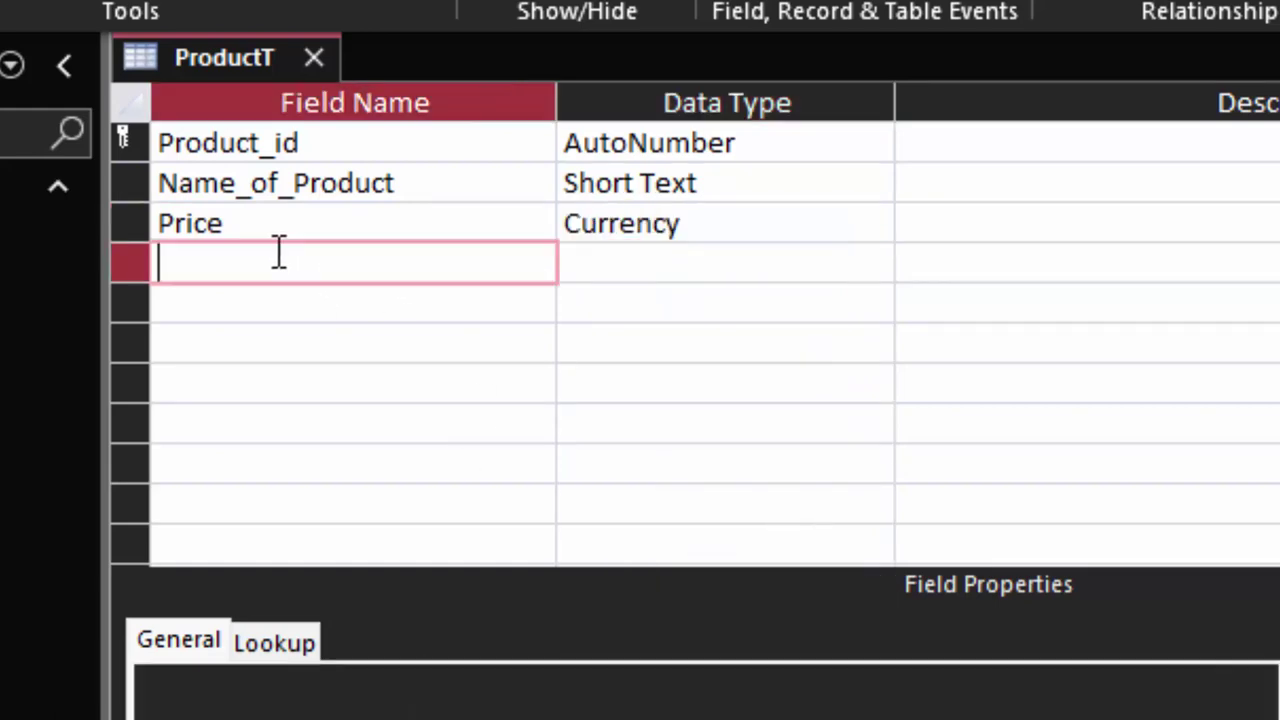
text(U)
key(BackSpace)
text(Q)
text(ty)
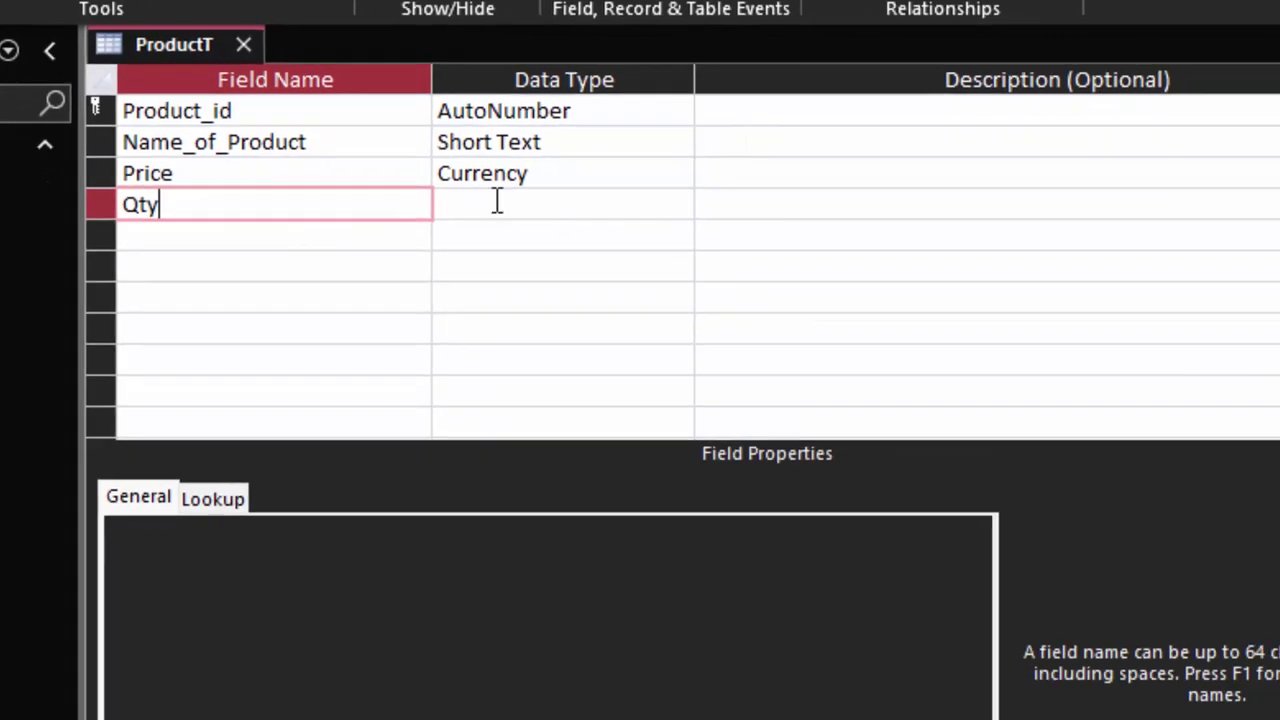
click(497, 204)
click(679, 204)
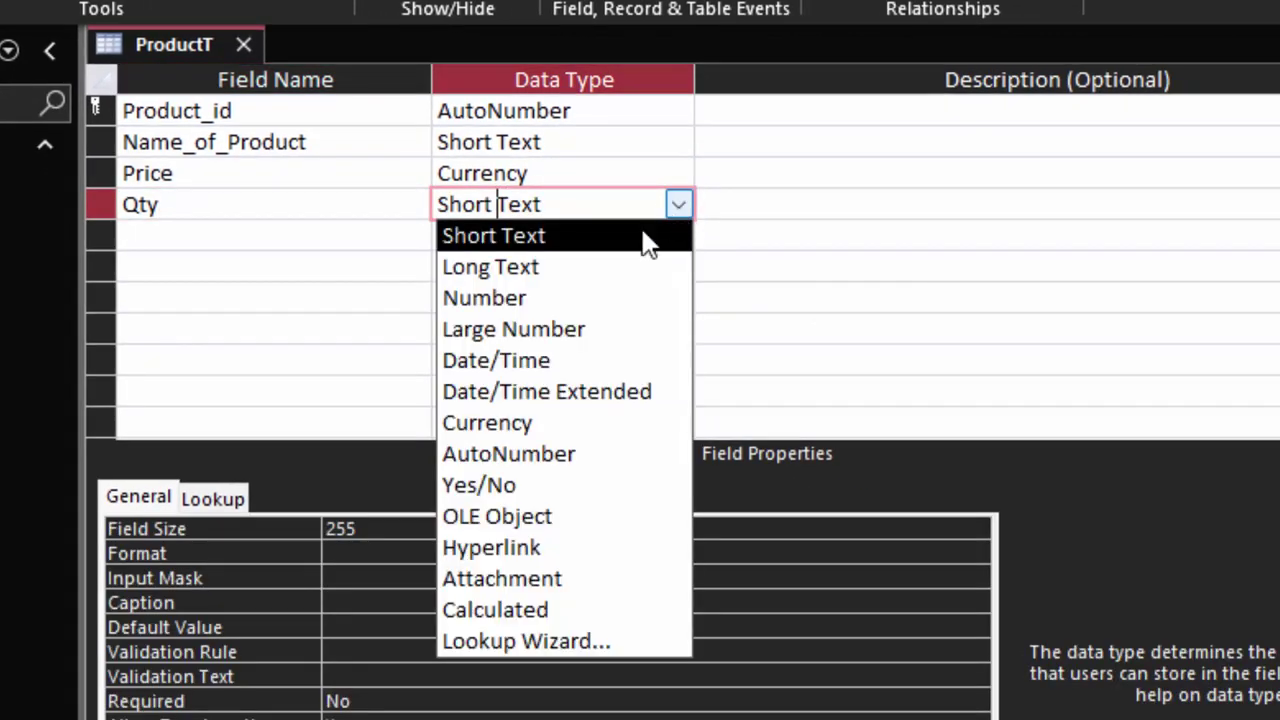
click(591, 297)
click(486, 528)
drag(486, 528, 326, 528)
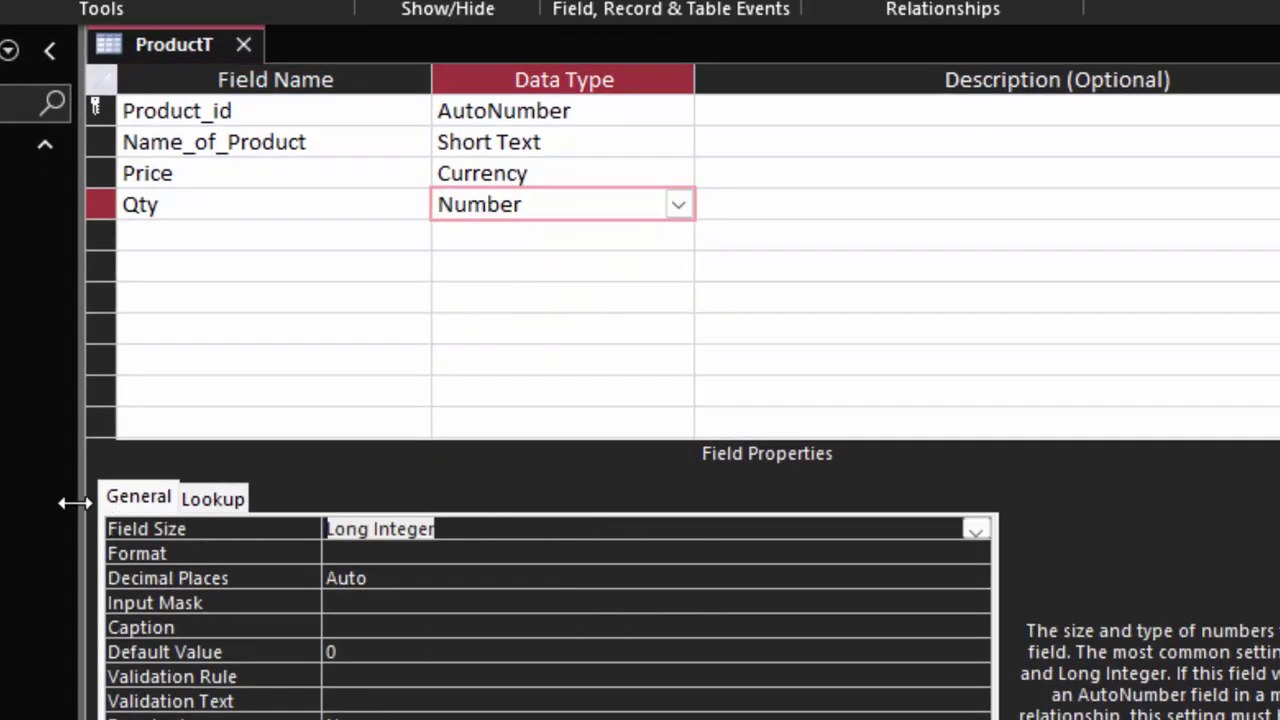
text(double)
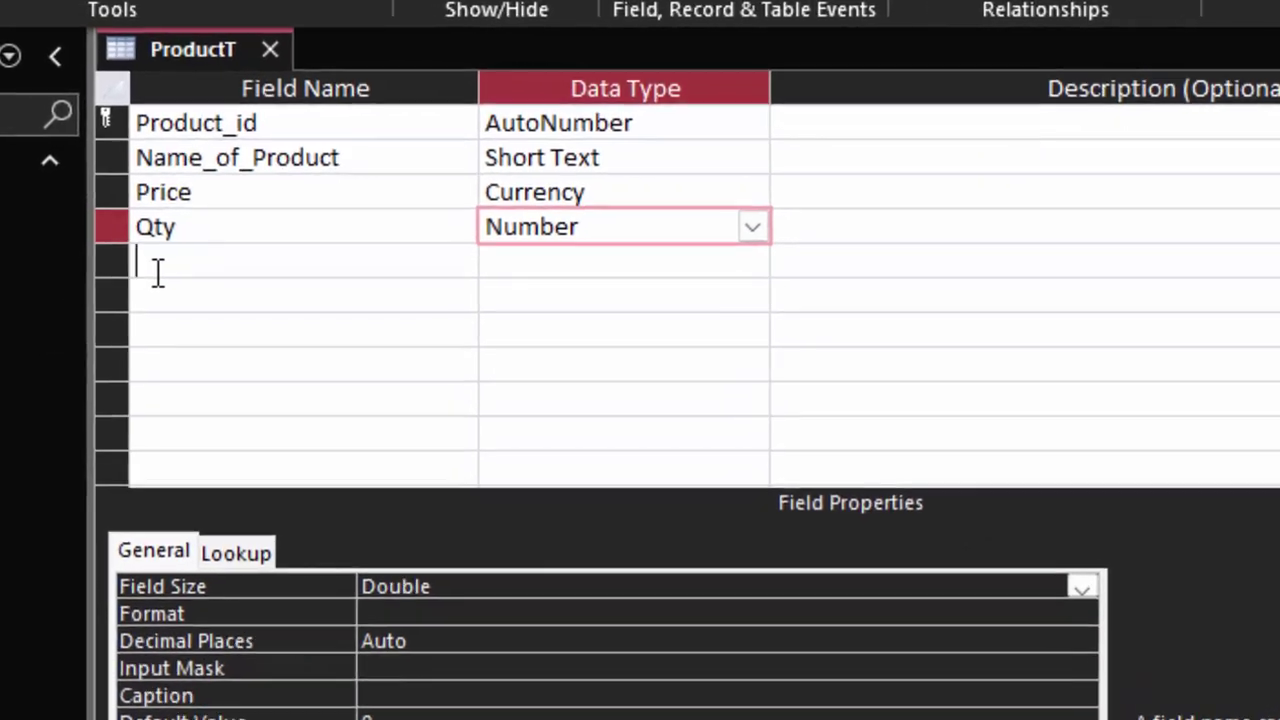
click(140, 243)
text(To)
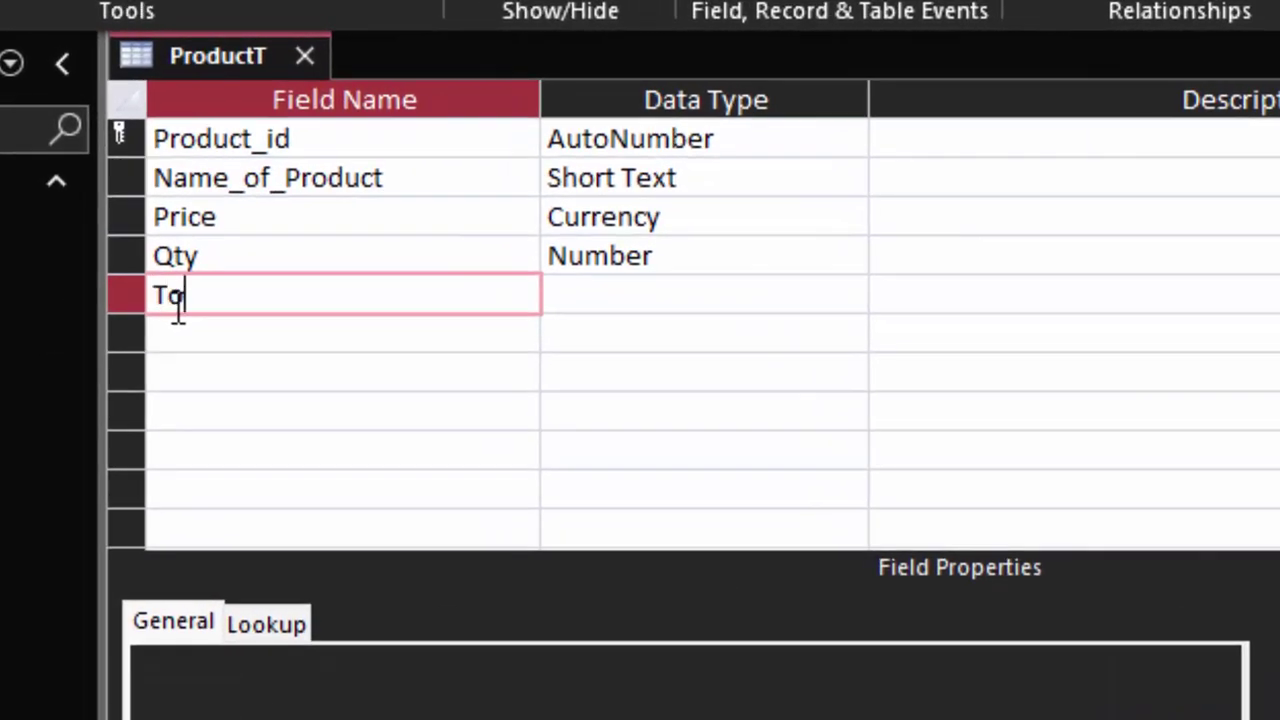
text(tal)
Make Total a Calculated field with the expression [Price]*[Qty]
click(594, 296)
click(850, 296)
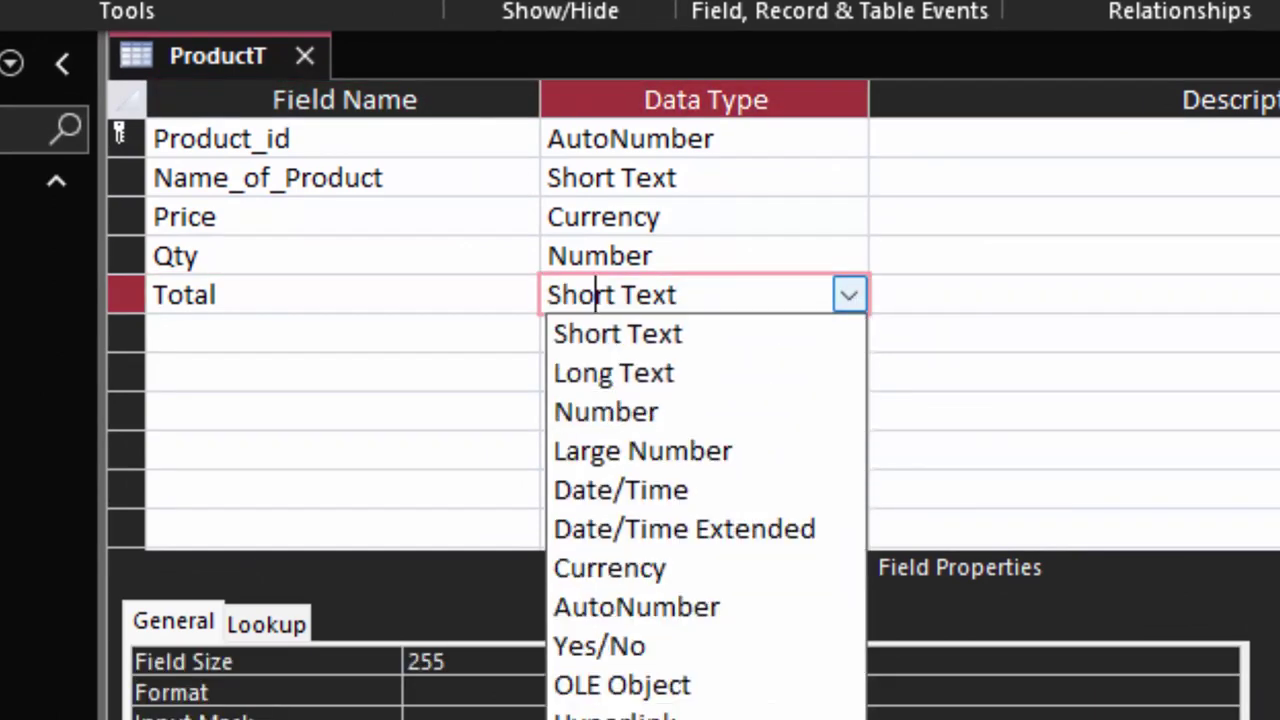
click(610, 712)
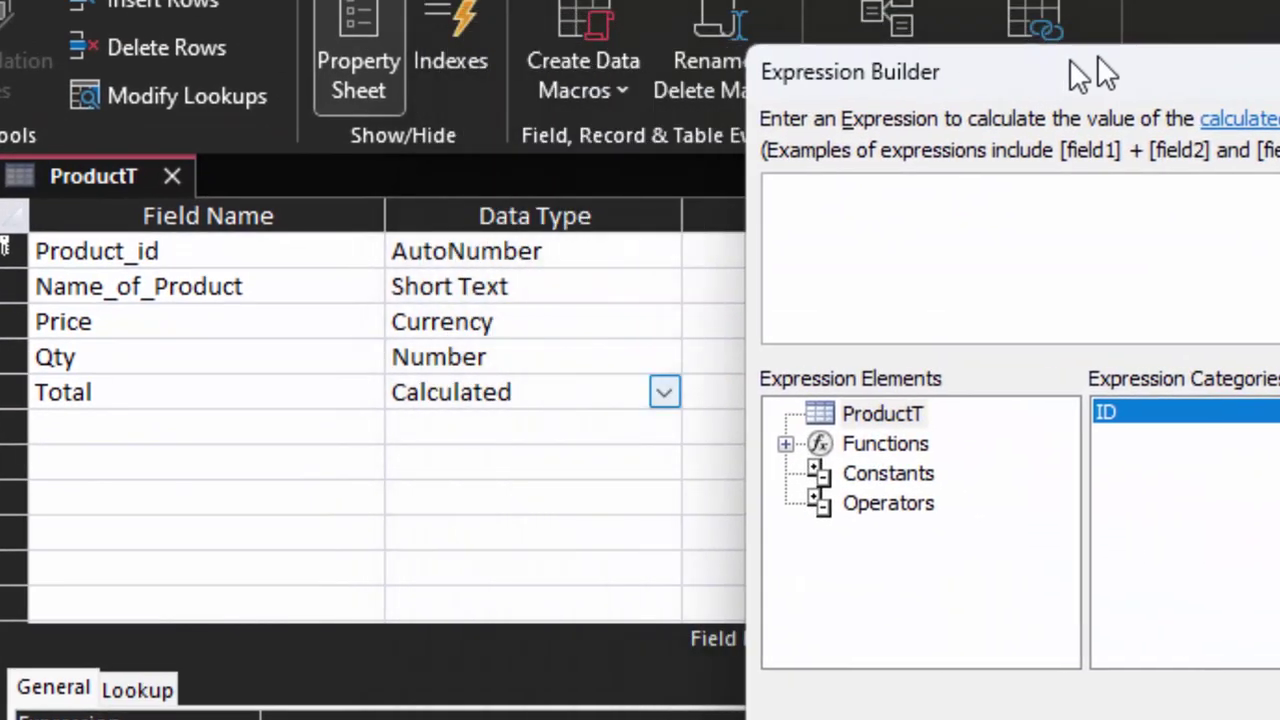
drag(752, 40, 1134, 62)
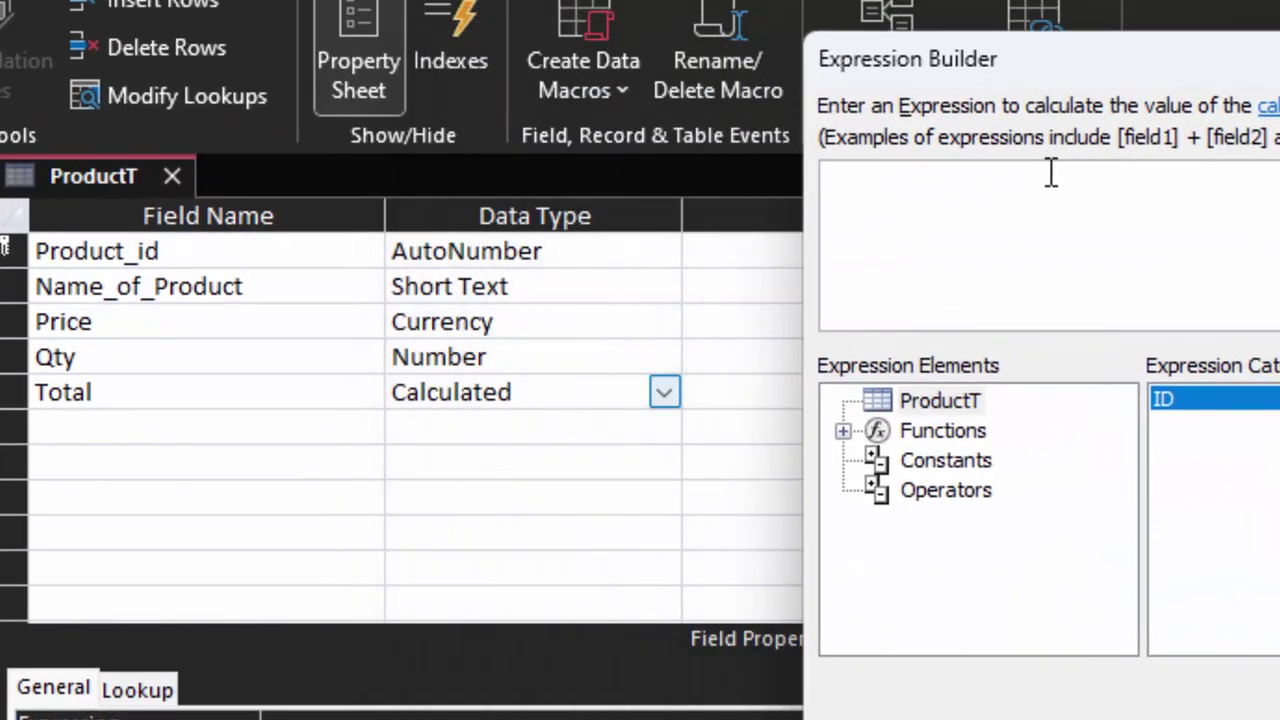
text([Pr)
text(ice]*[)
text(Qty)
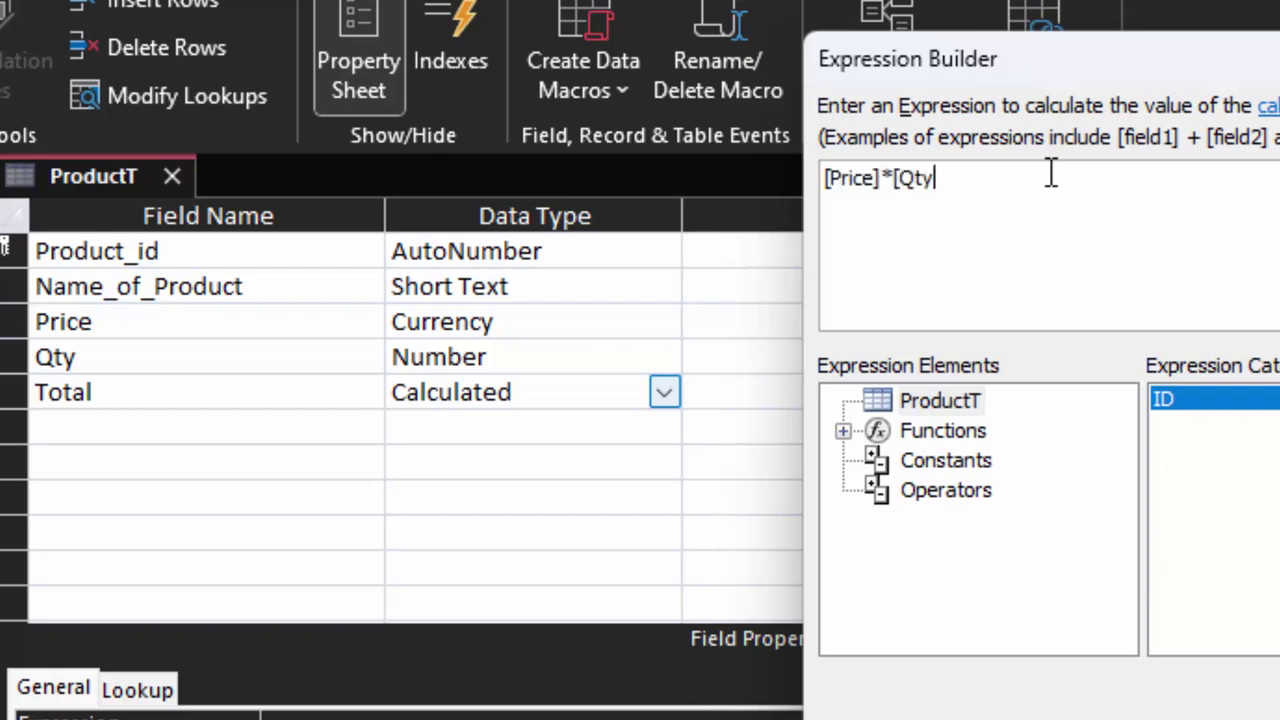
text(])
key(Return)
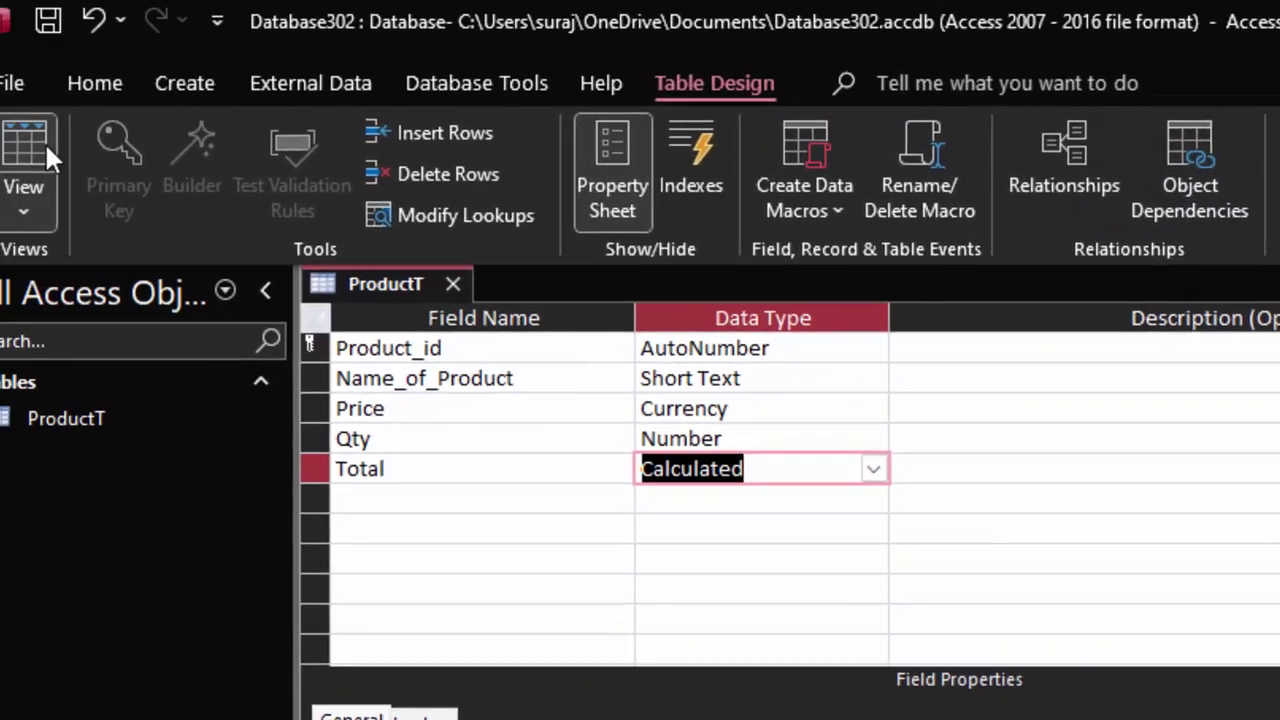
Save ProductT, show it in Datasheet View and widen the Product_id and Name_of_Product columns
click(55, 160)
click(1000, 675)
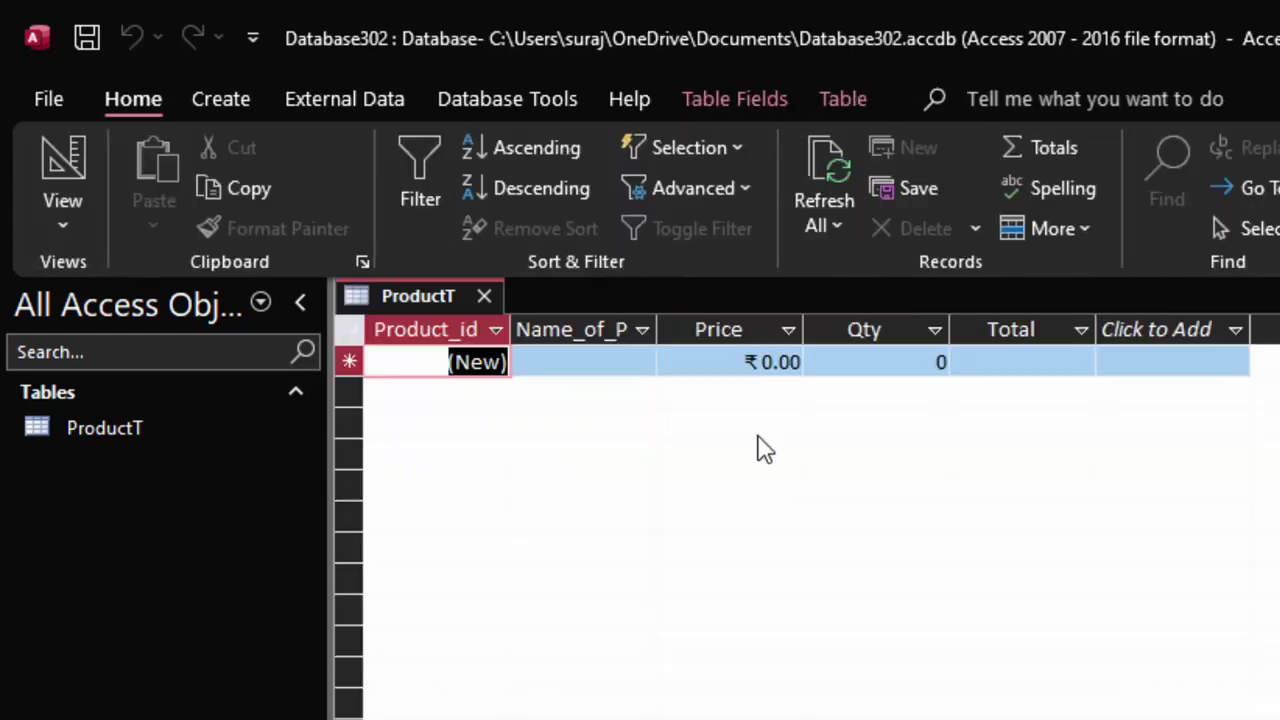
drag(510, 335, 563, 362)
drag(709, 330, 788, 380)
Enter the Screen Guard record with price 40 and quantity 60
click(748, 357)
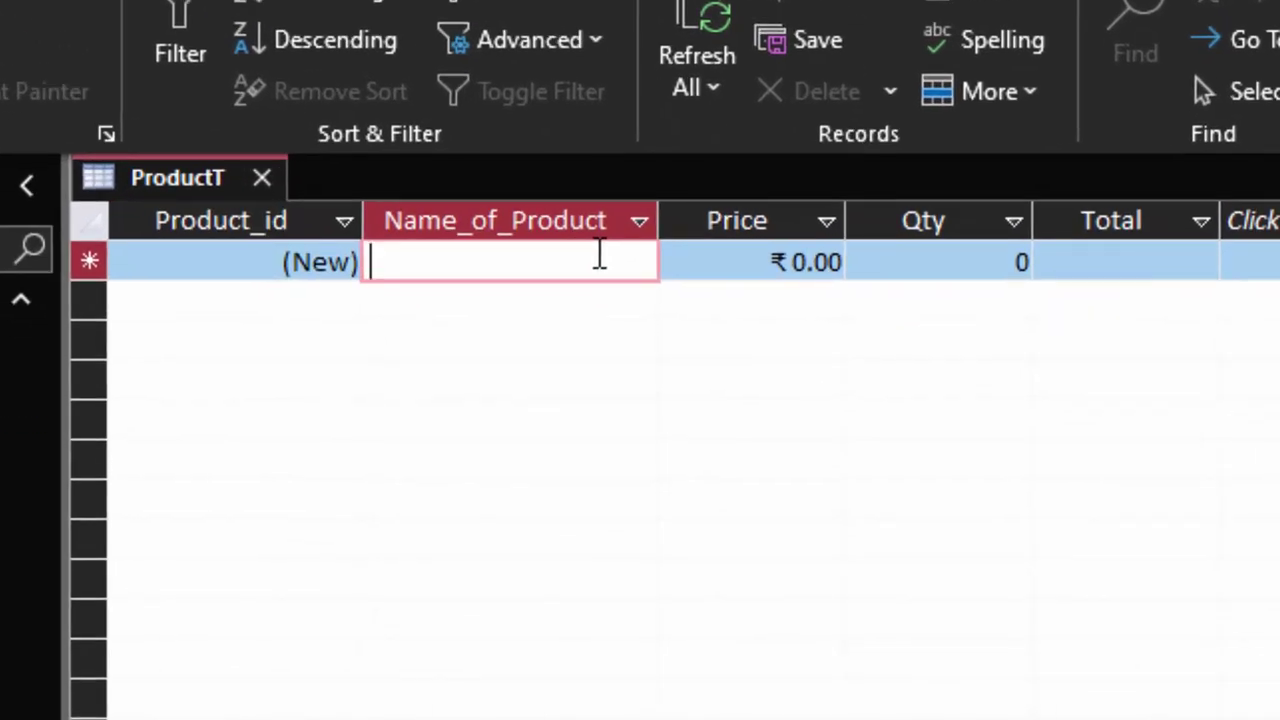
text(Sc)
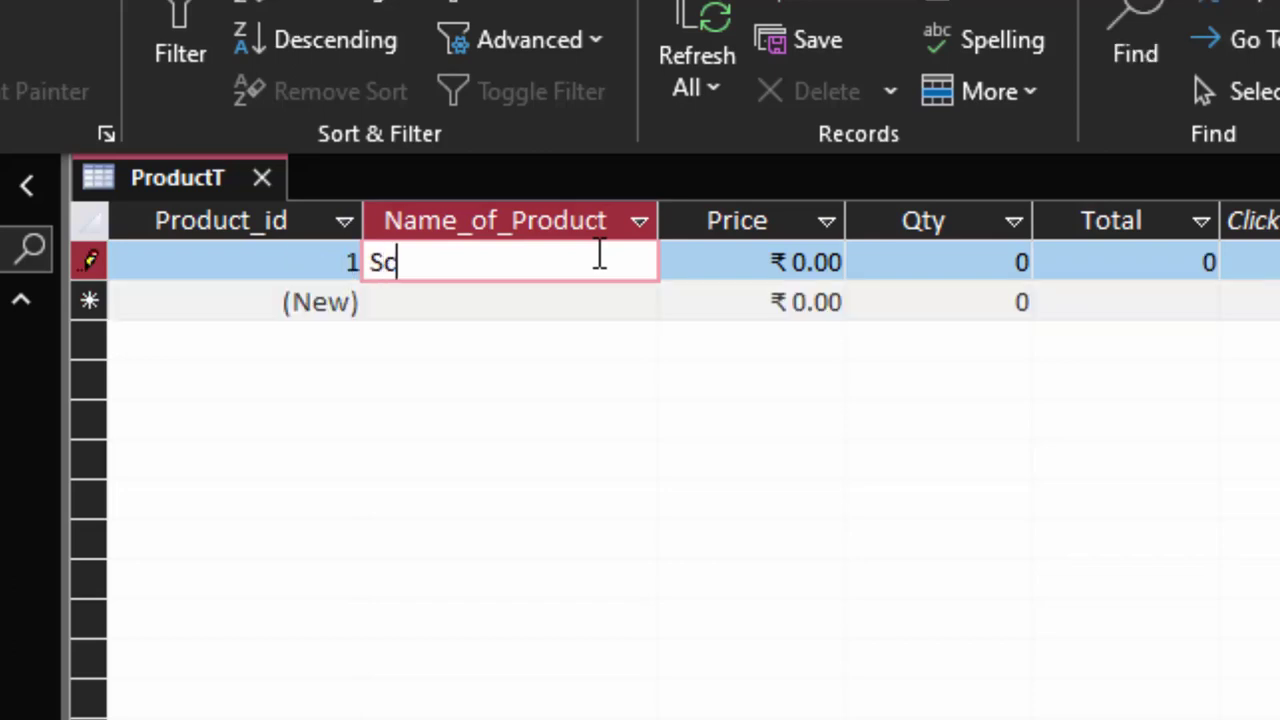
text(reen Ga)
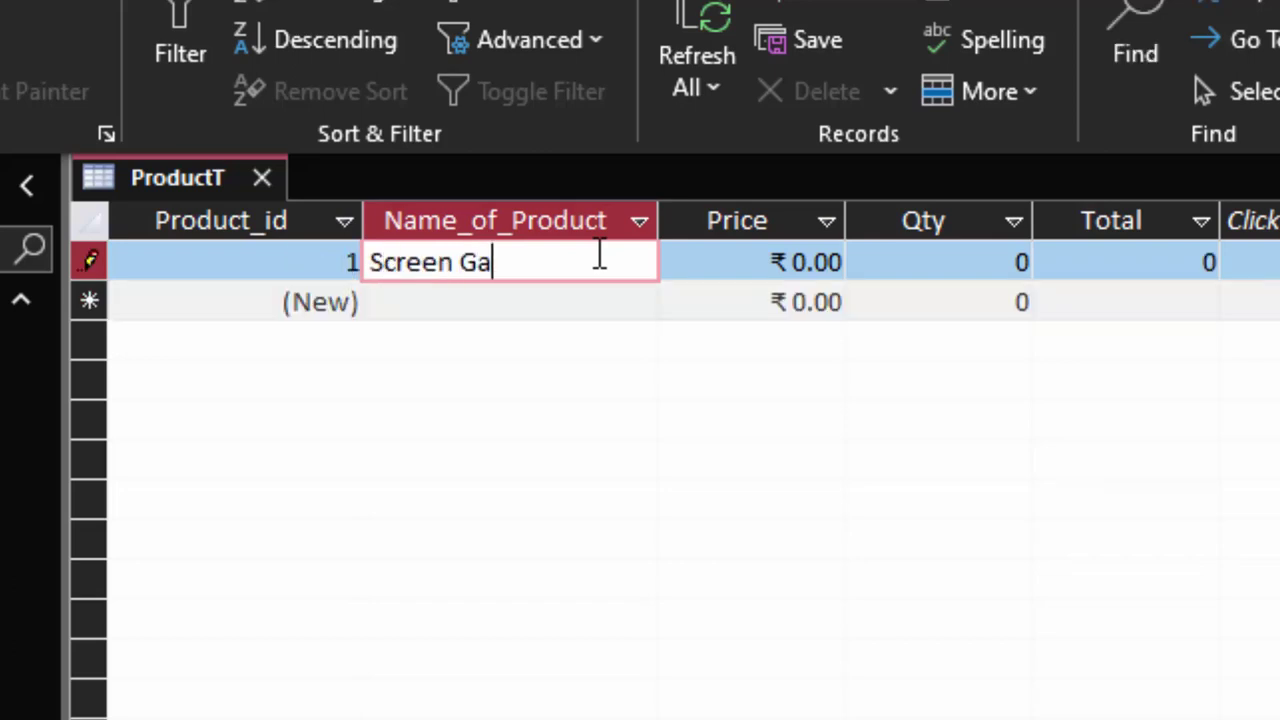
text(urd)
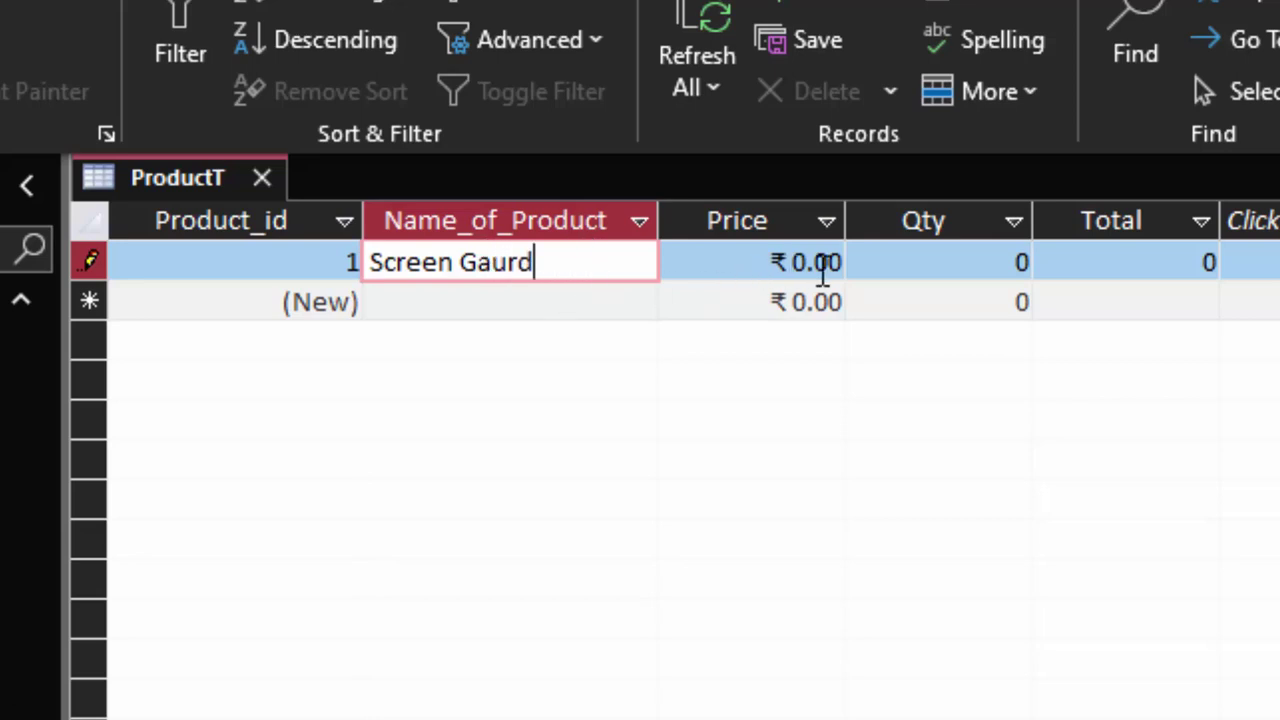
click(808, 268)
key(BackSpace)
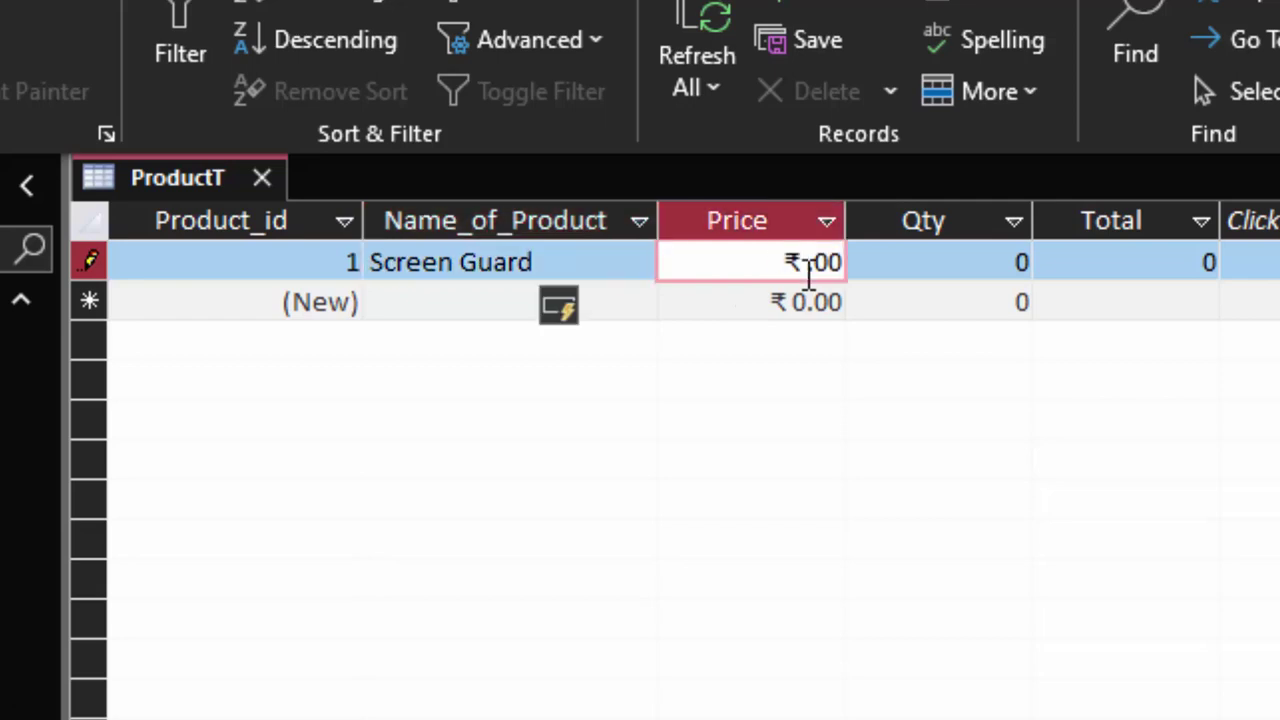
text(4)
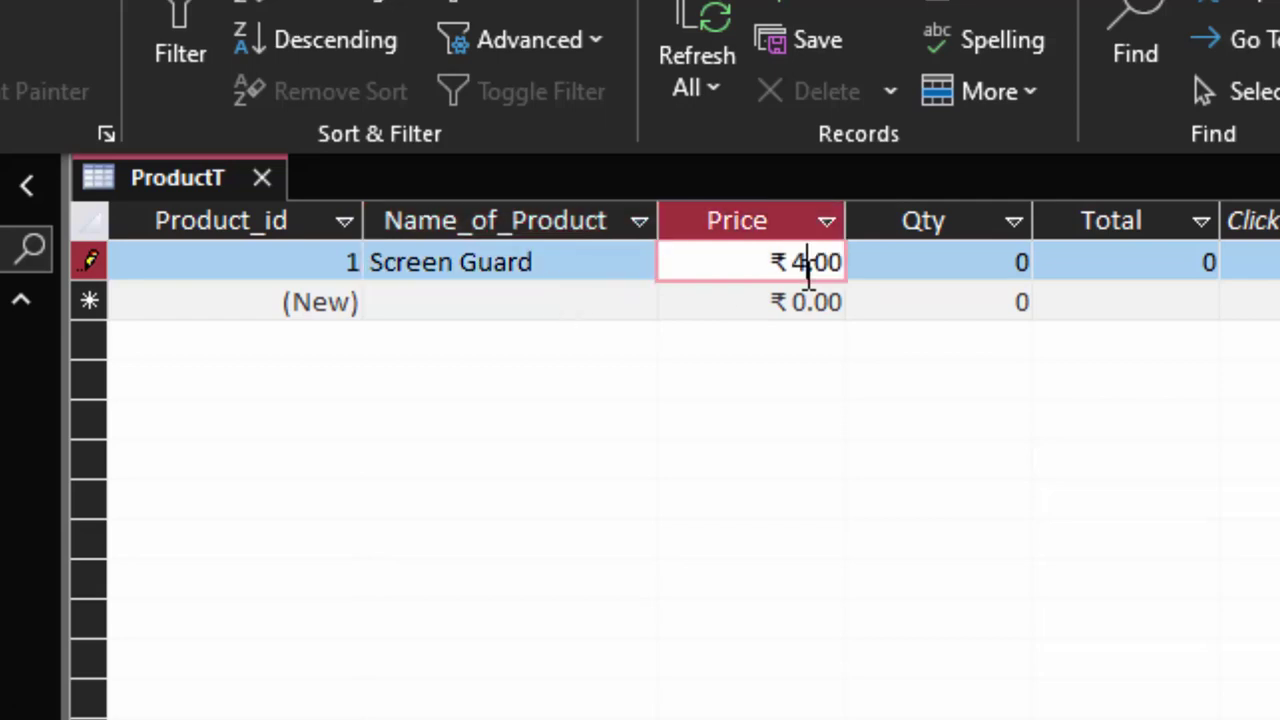
text(0)
key(Tab)
text(6)
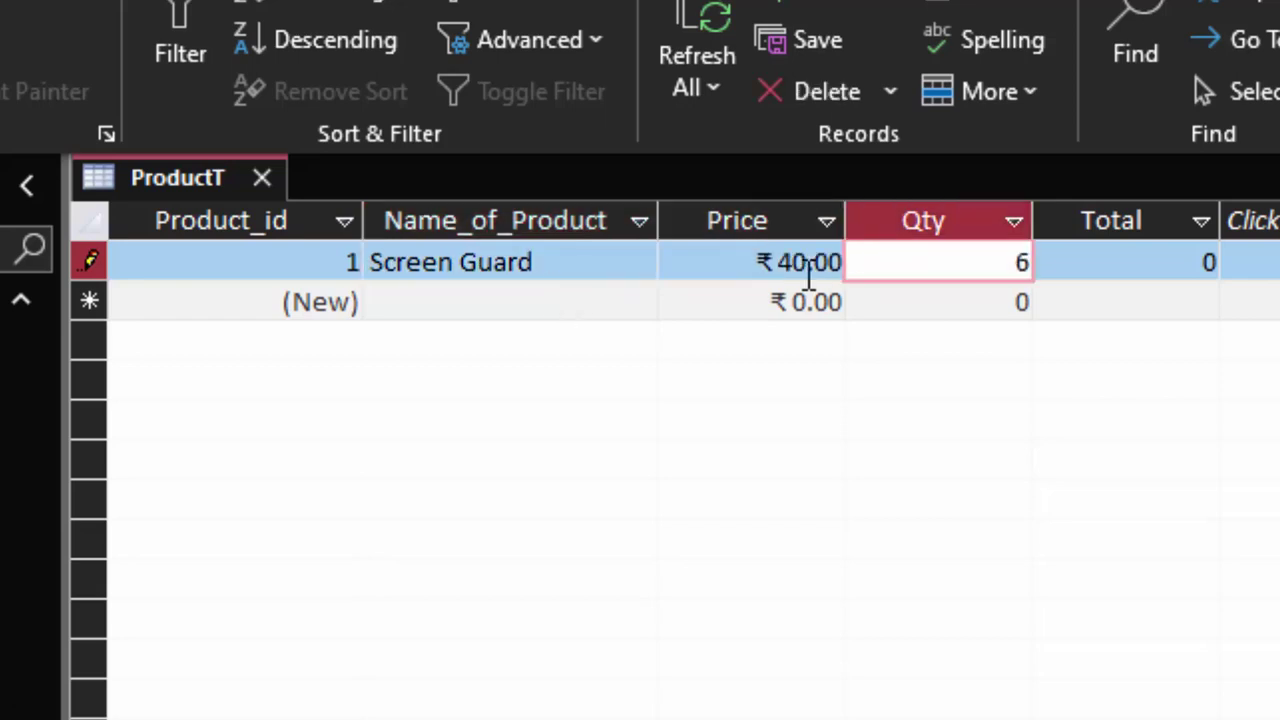
text(0)
key(Tab)
key(Tab)
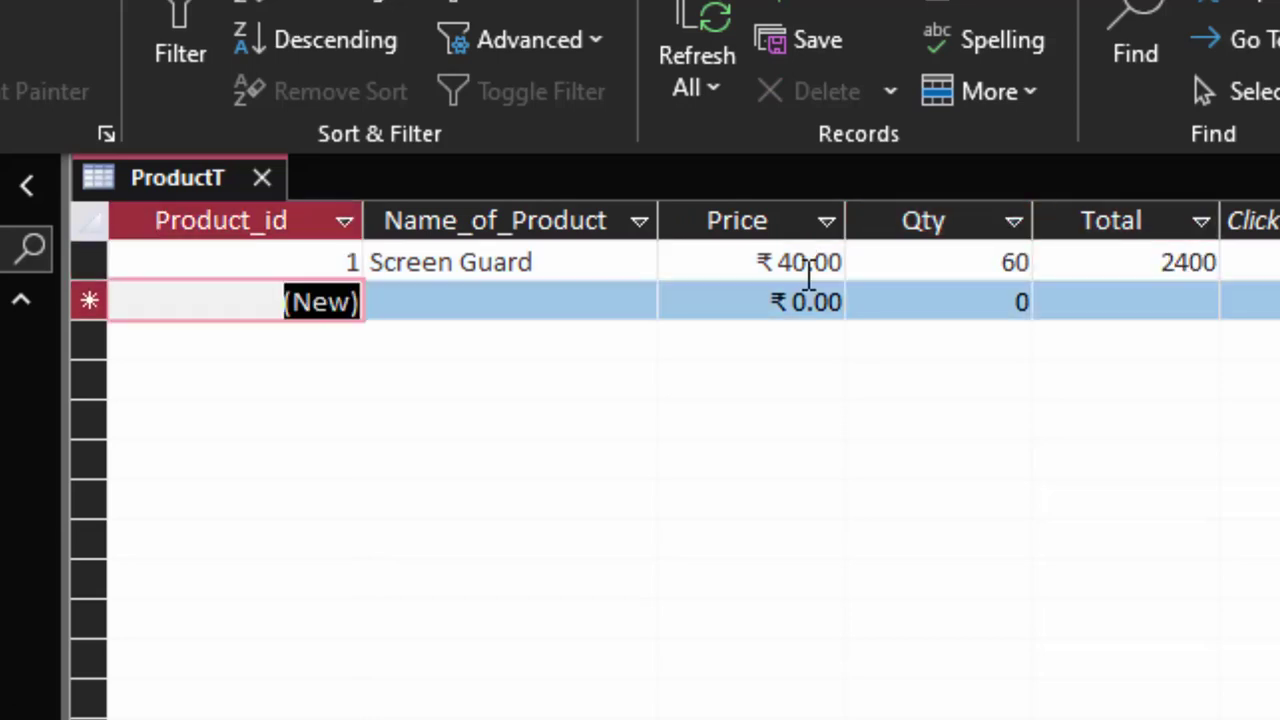
key(Tab)
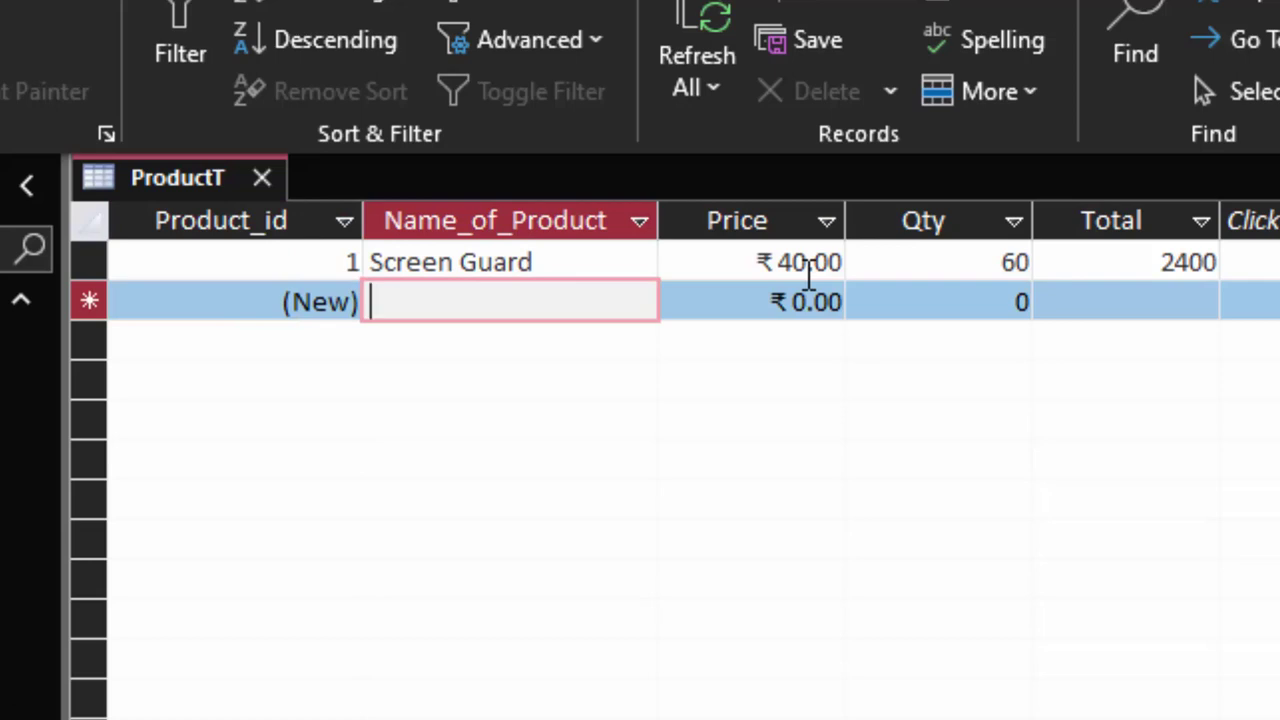
Enter the Laptop Lenovo record with price 40000 and quantity 5
text(Laptop)
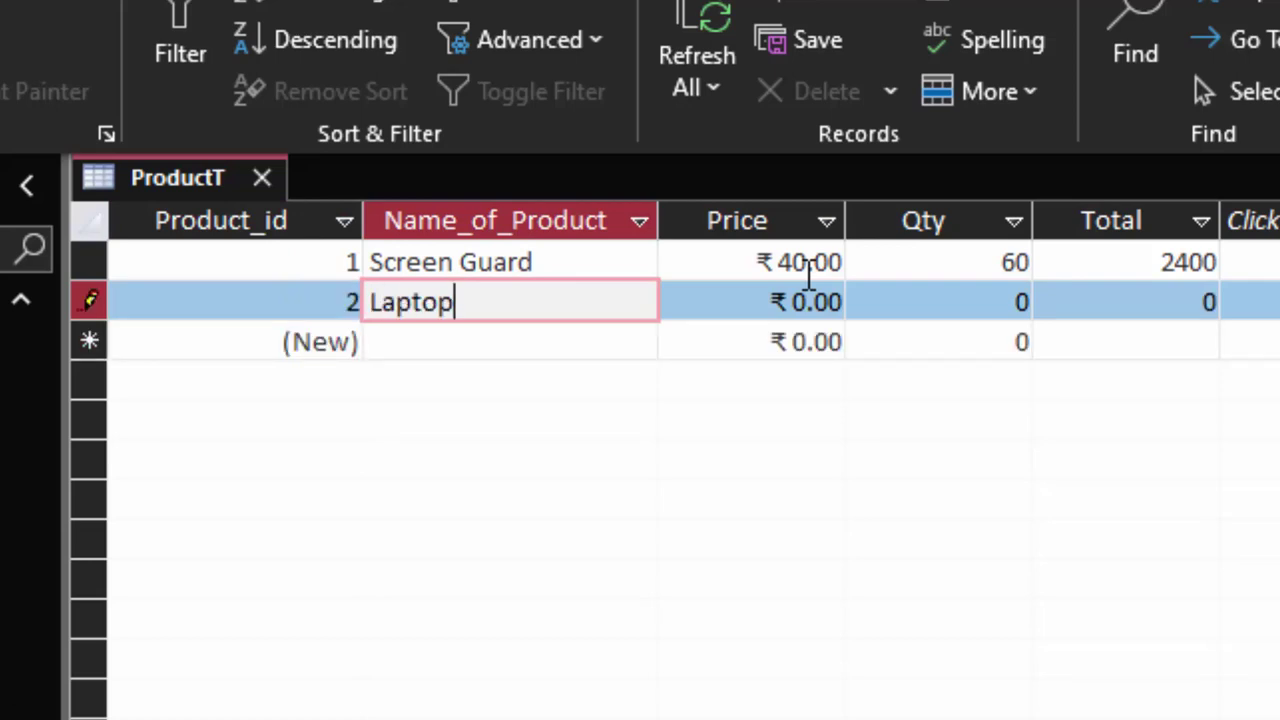
text( Le)
text(novo)
key(Tab)
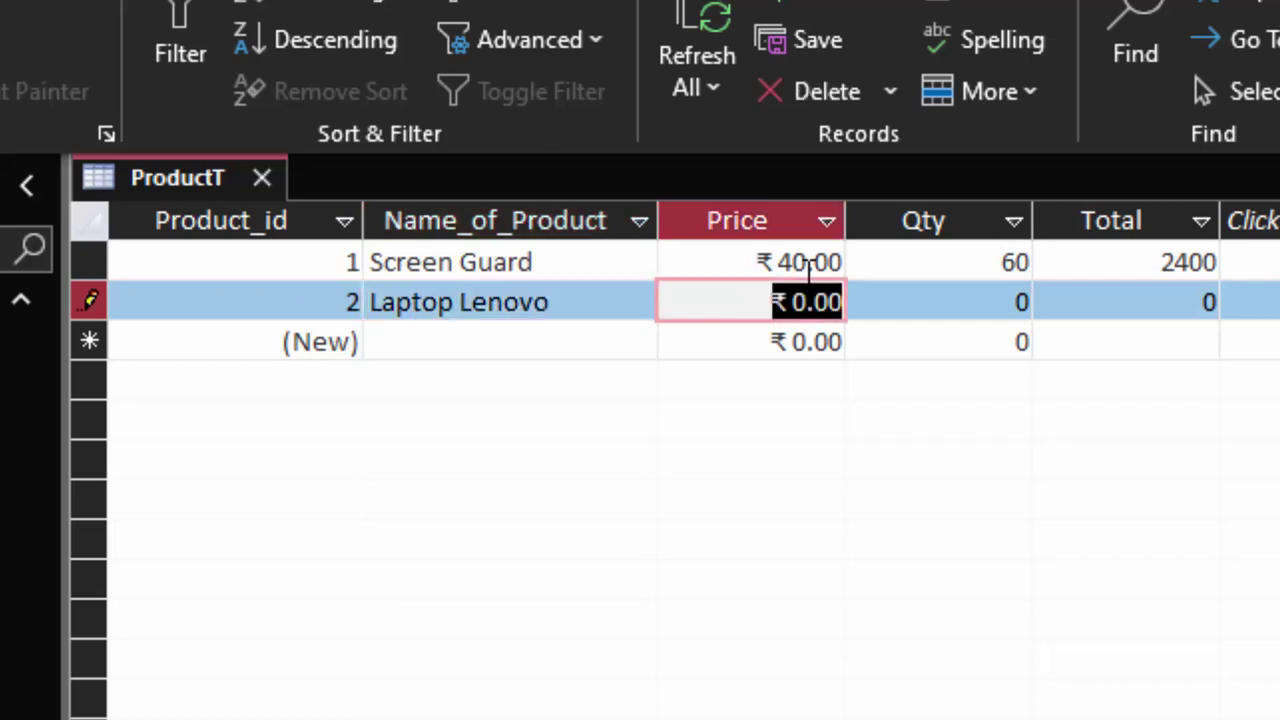
text(4)
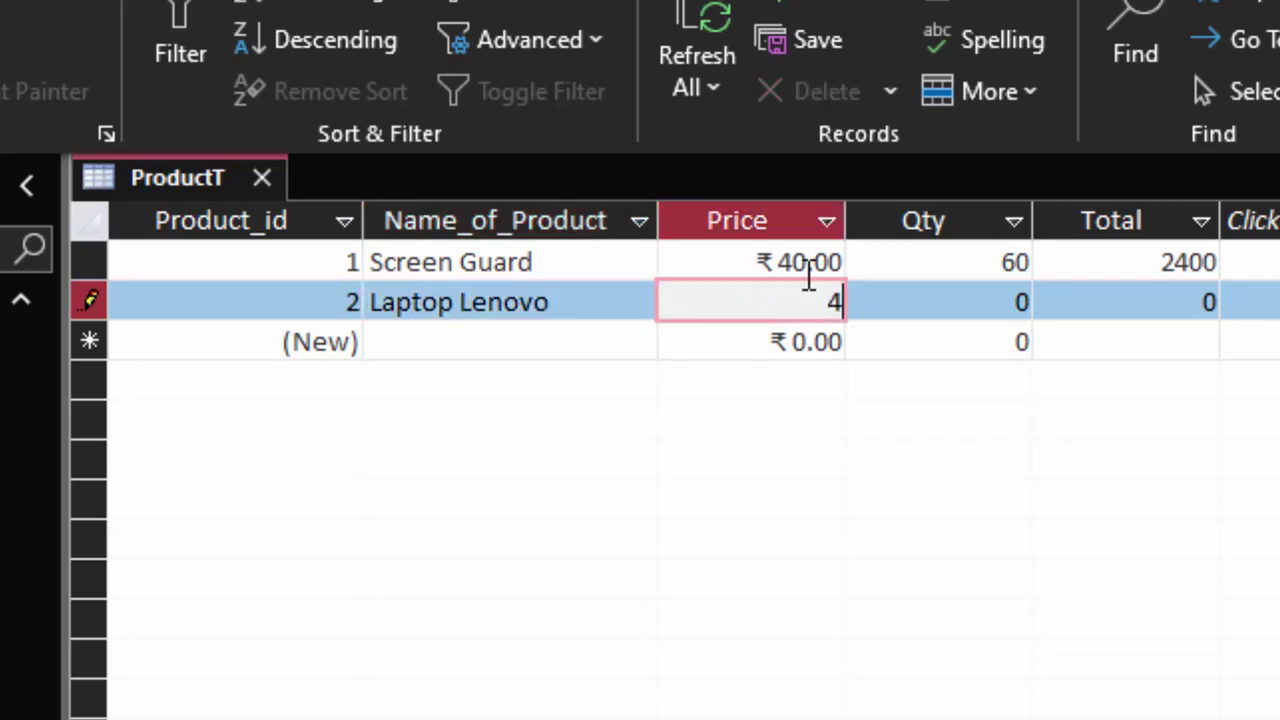
text(000)
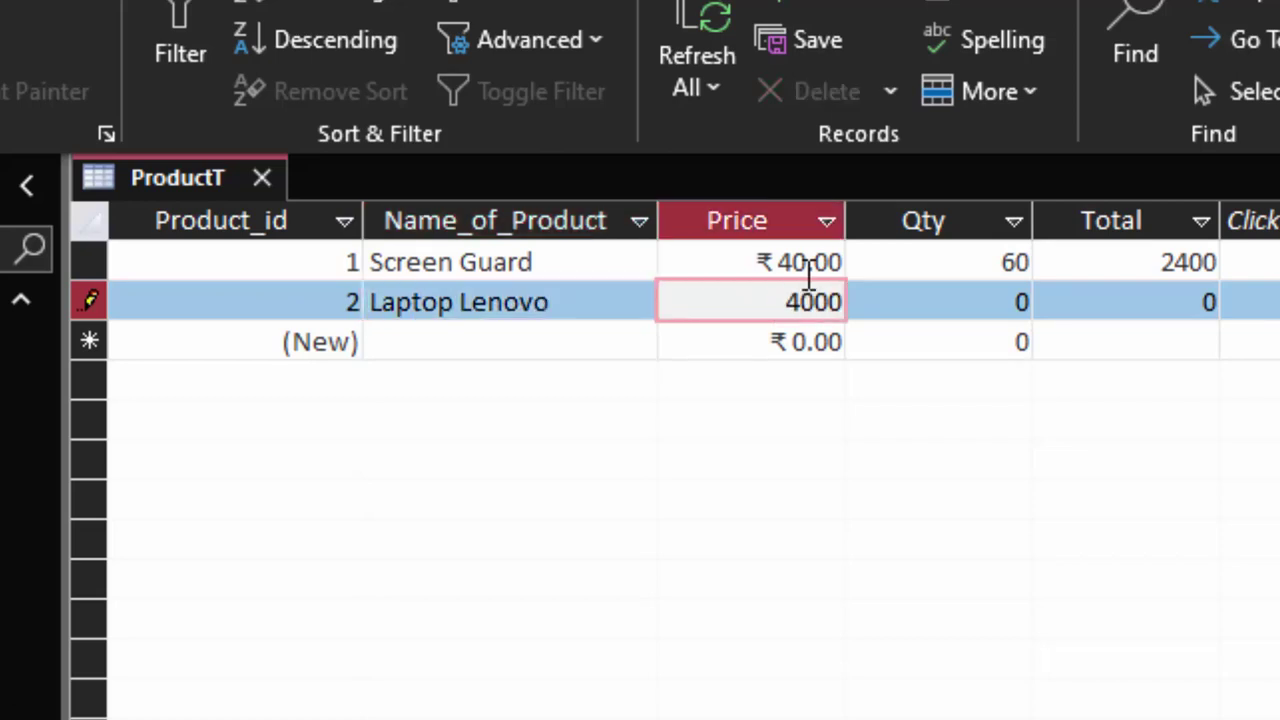
text(0)
key(Tab)
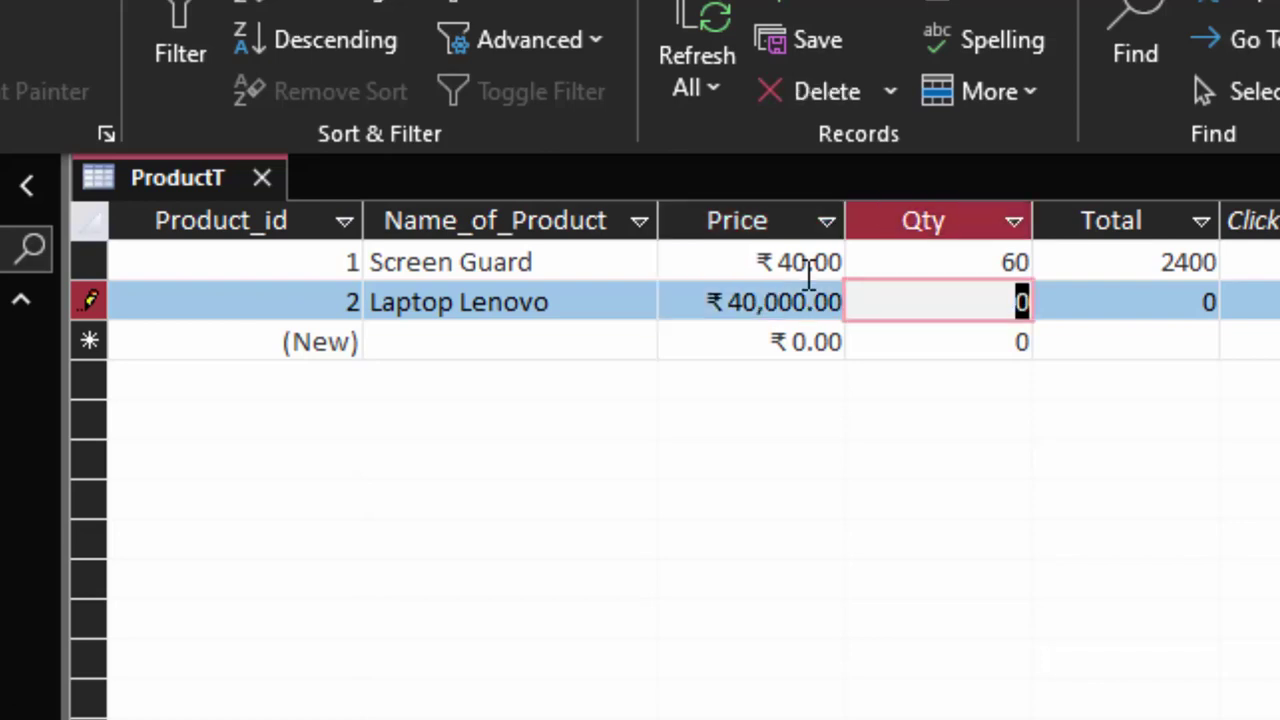
text(5)
key(Tab)
key(Tab)
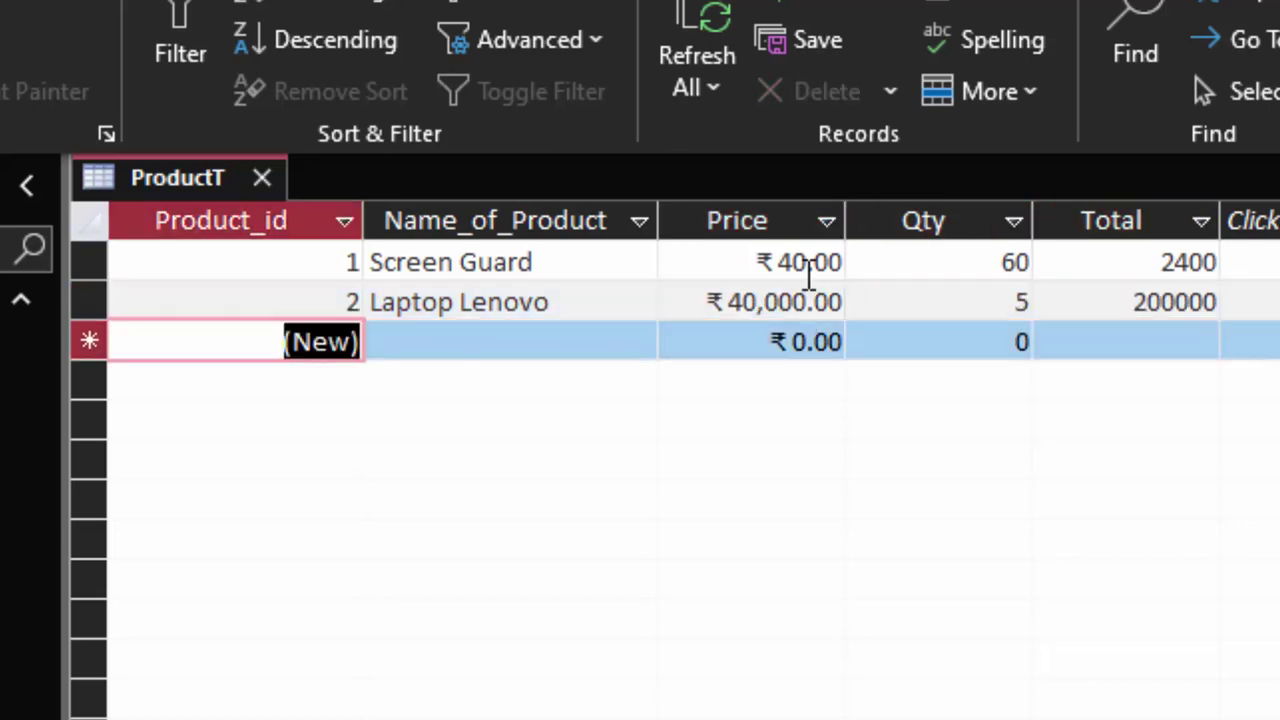
key(Tab)
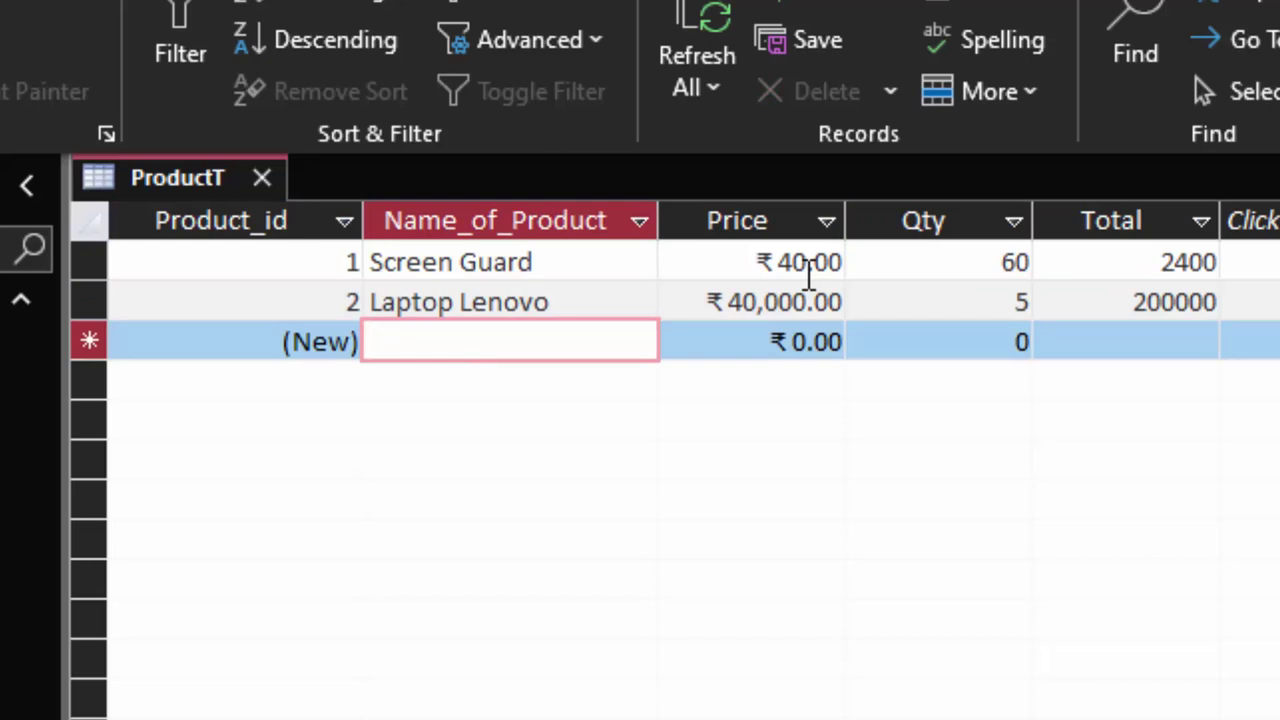
Enter the Dell Desktop record with price 32,000 and quantity 6
text(D)
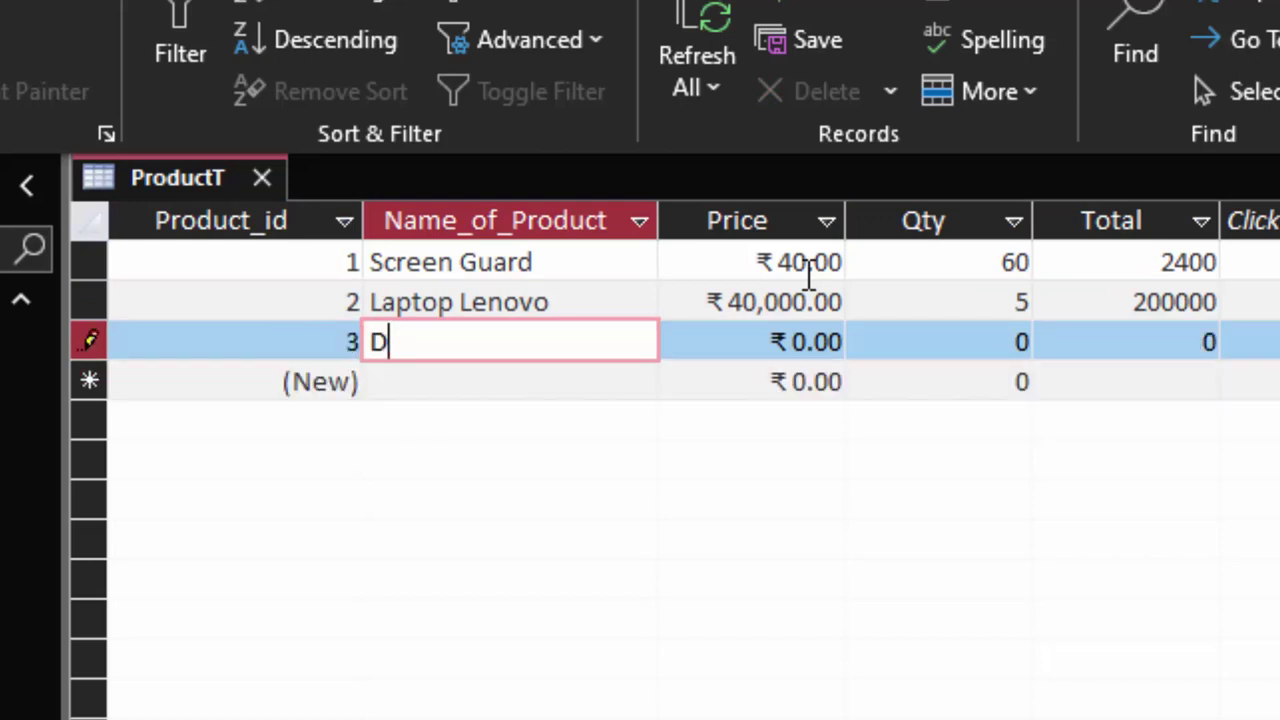
text(el)
text(l Des)
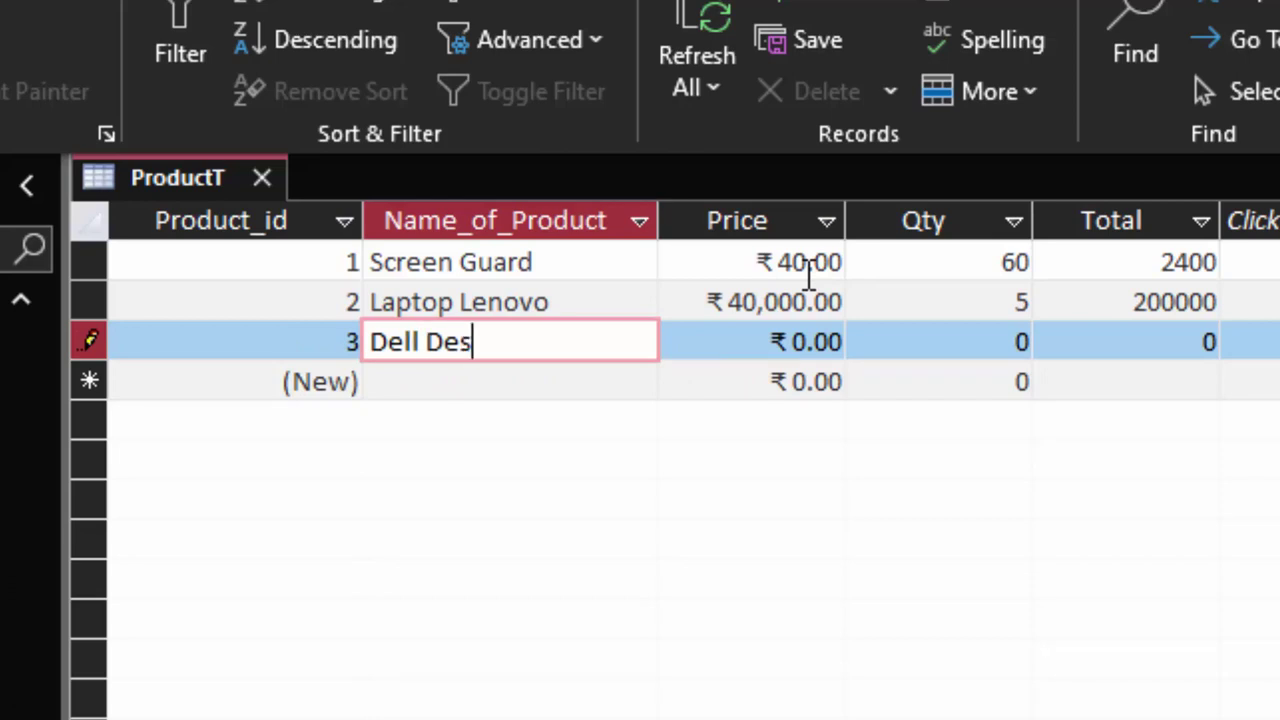
text(ktop)
key(Tab)
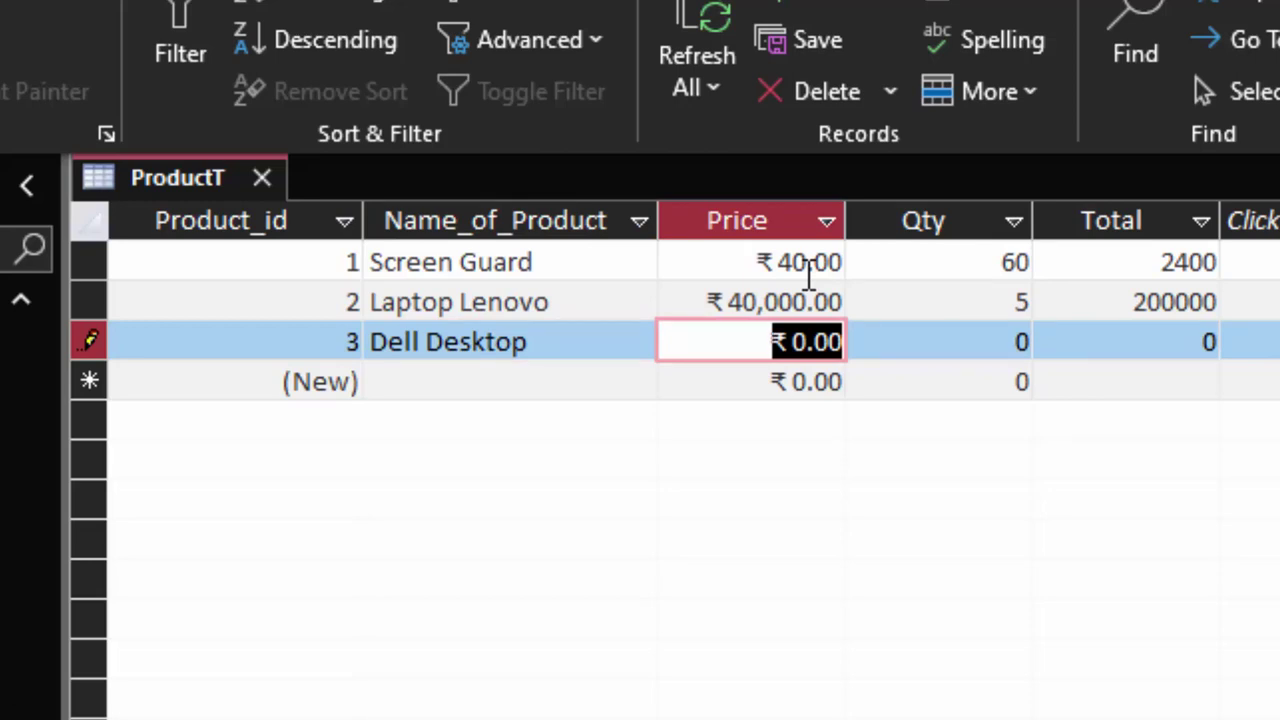
text(32)
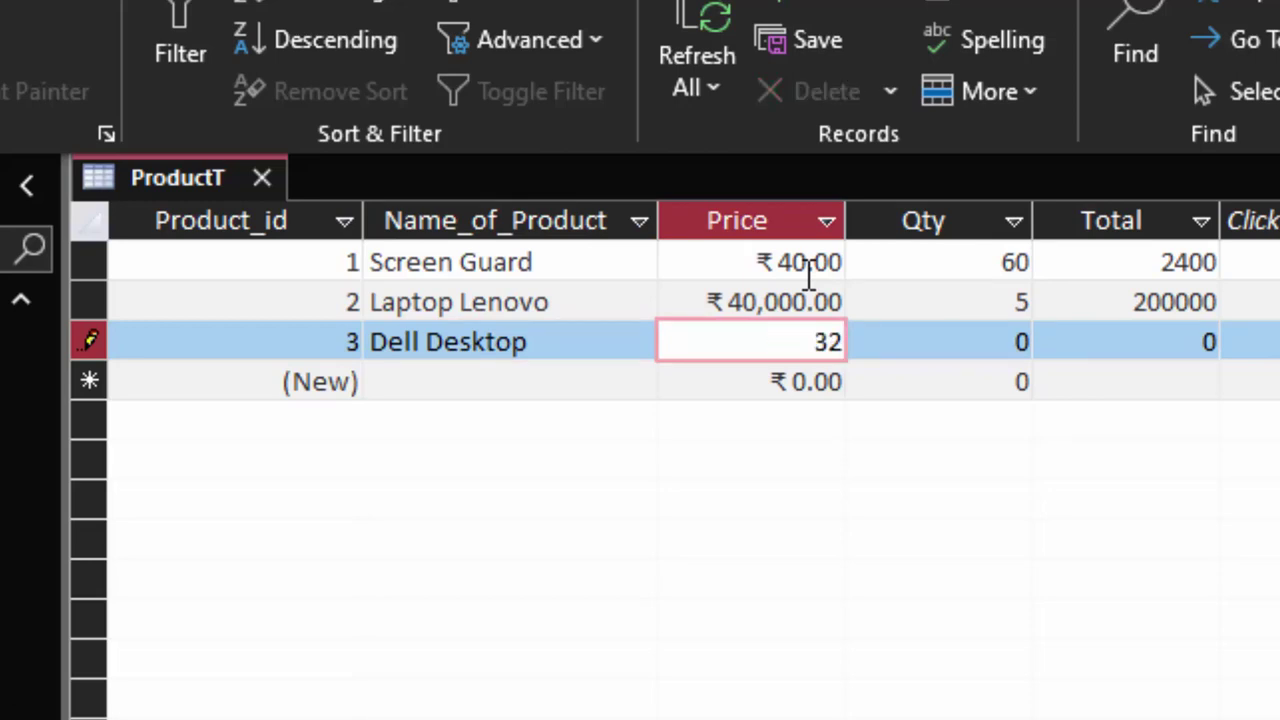
text(,000)
key(Tab)
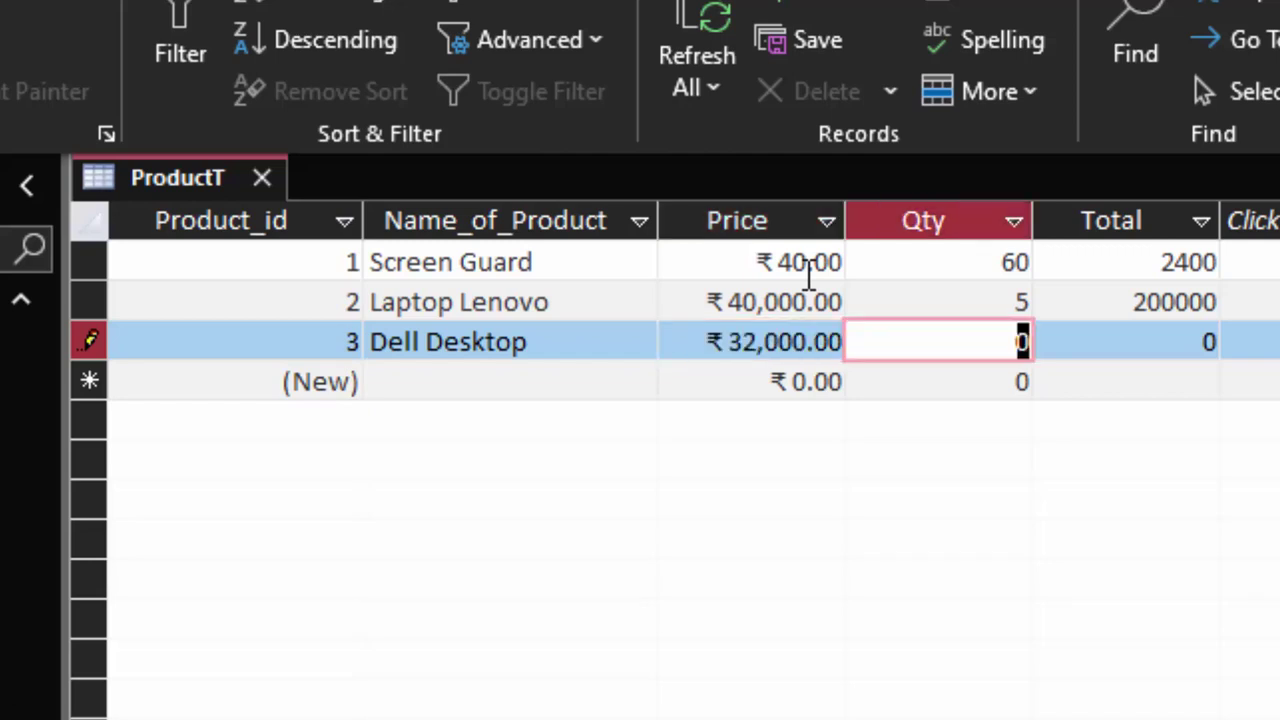
text(6)
key(Tab)
key(Tab)
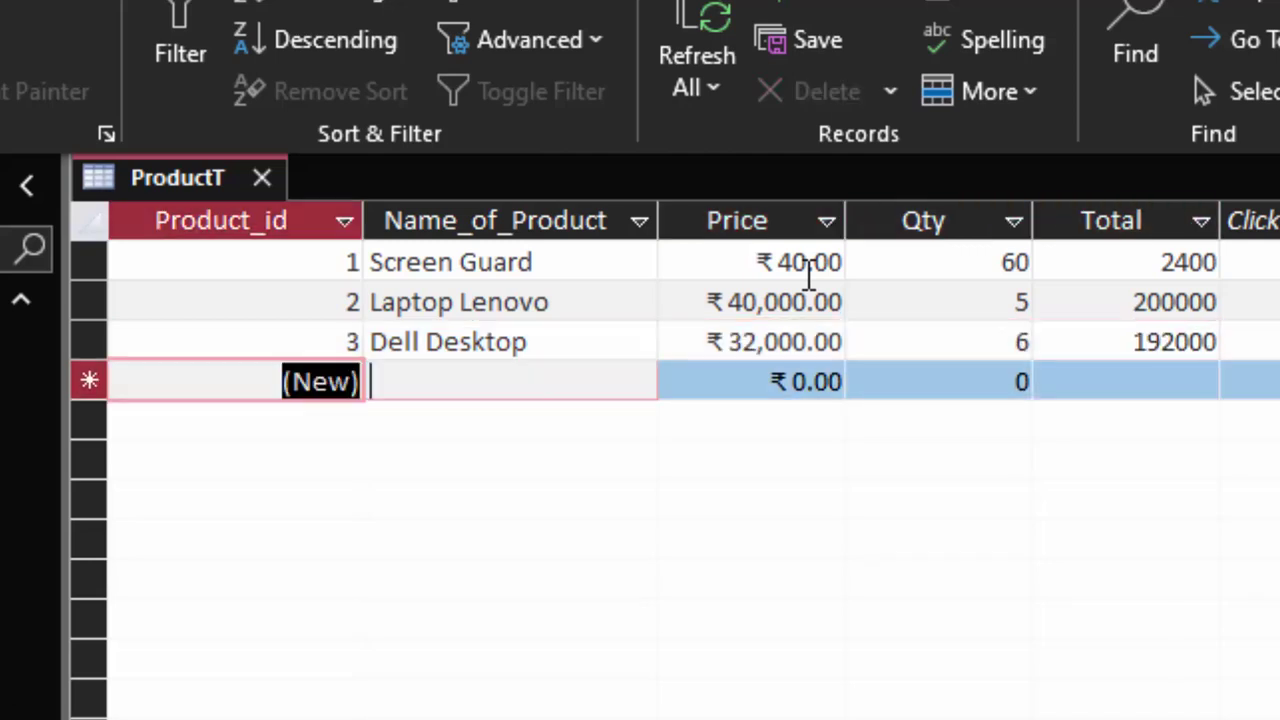
key(Tab)
Enter the Mouse record with price 90 and quantity 60, correcting the 'Mose' typo
text(M)
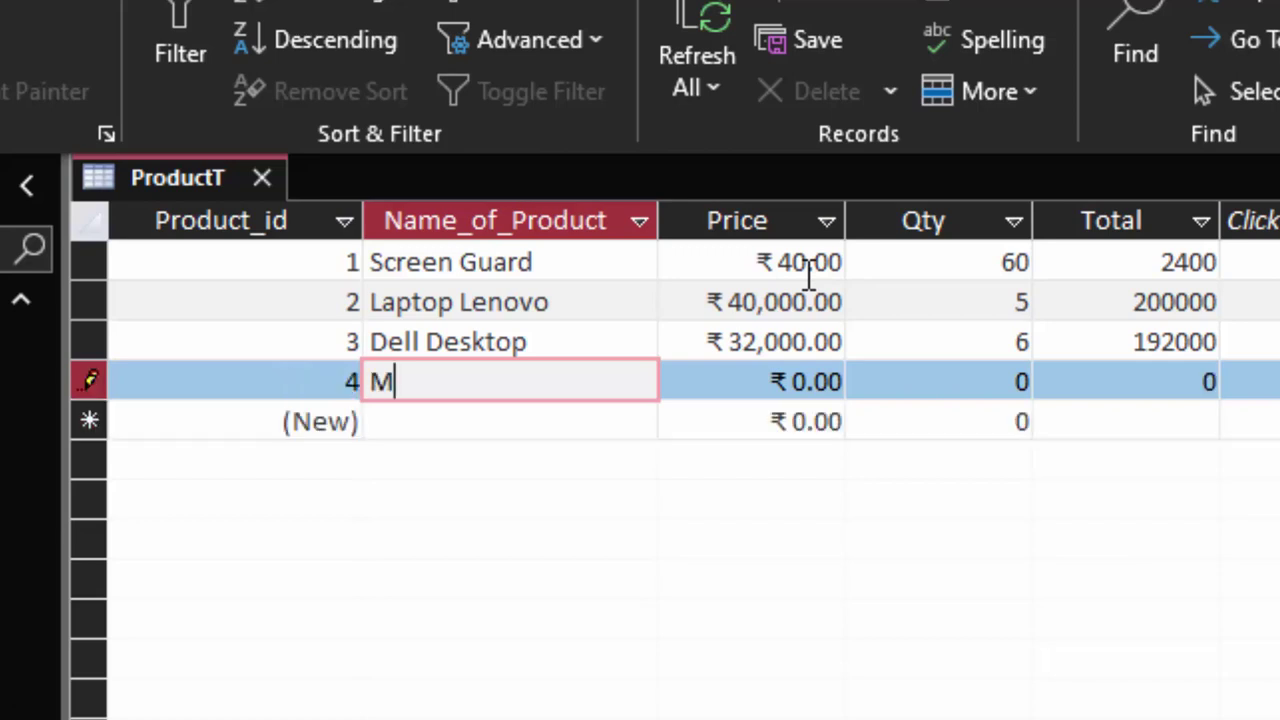
text(ose)
key(Tab)
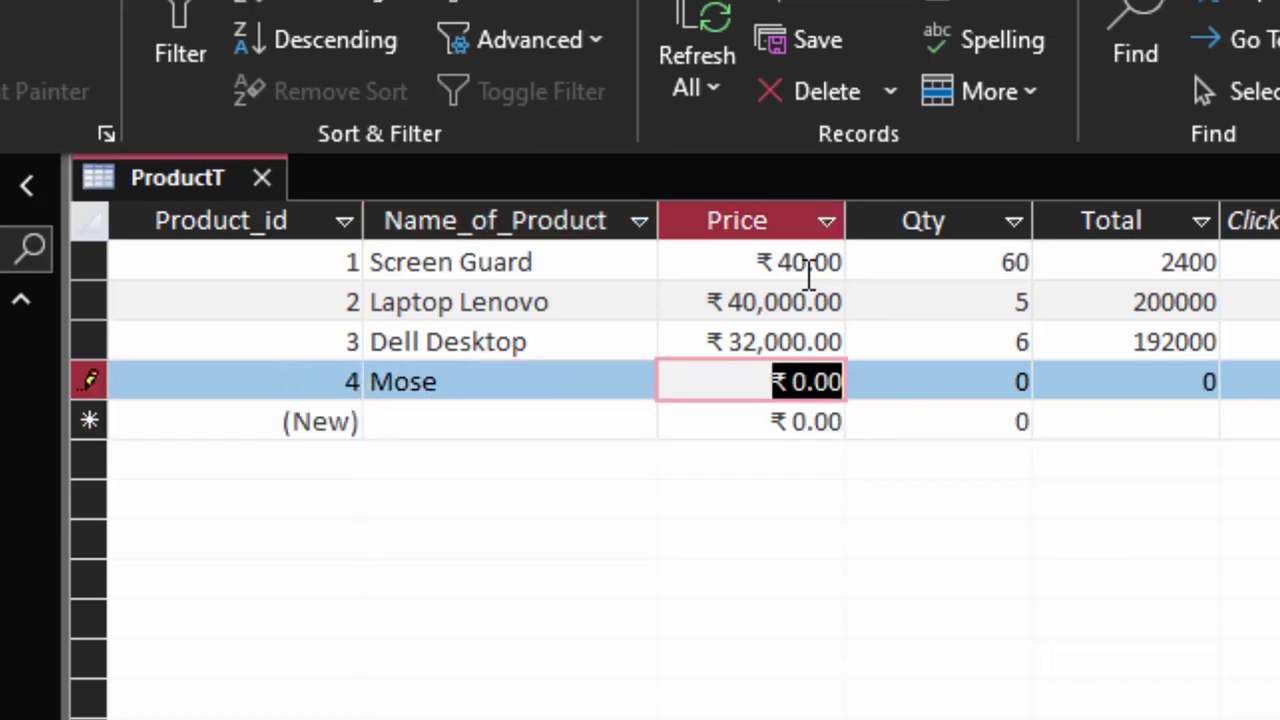
text(9)
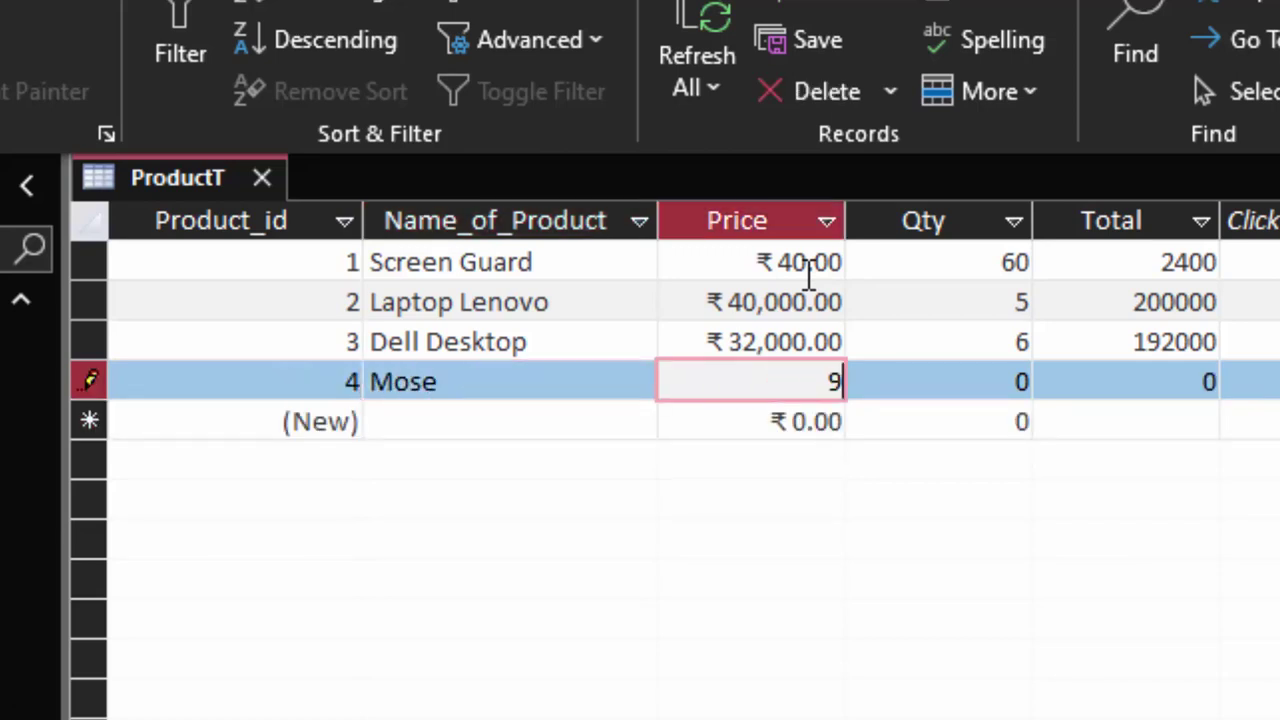
text(0)
key(Tab)
text(6)
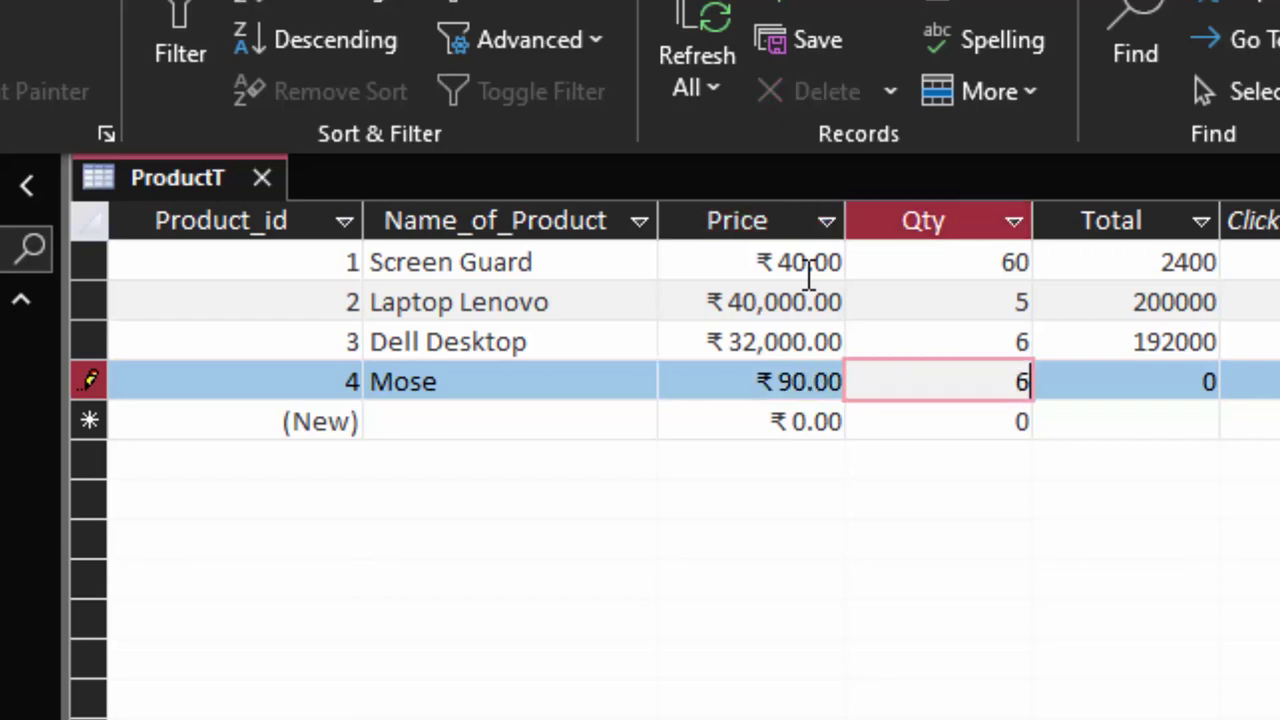
text(0)
key(Tab)
key(Tab)
key(Tab)
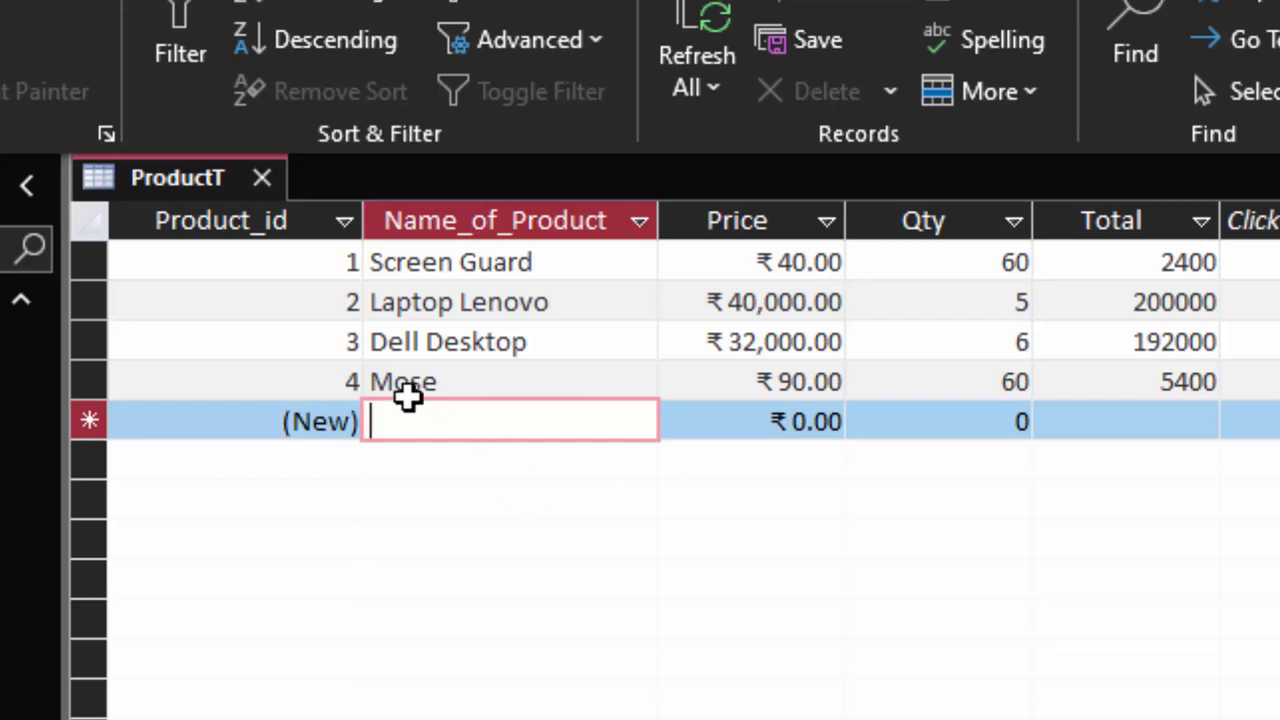
click(402, 393)
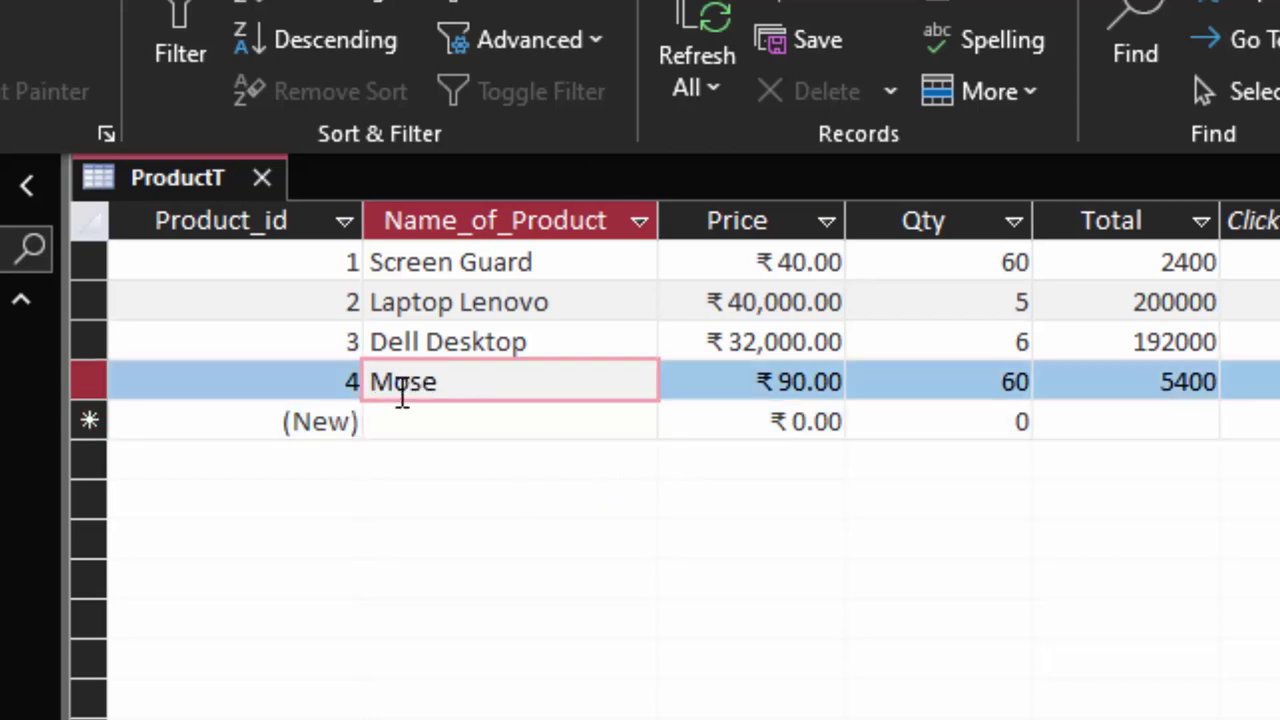
text(u)
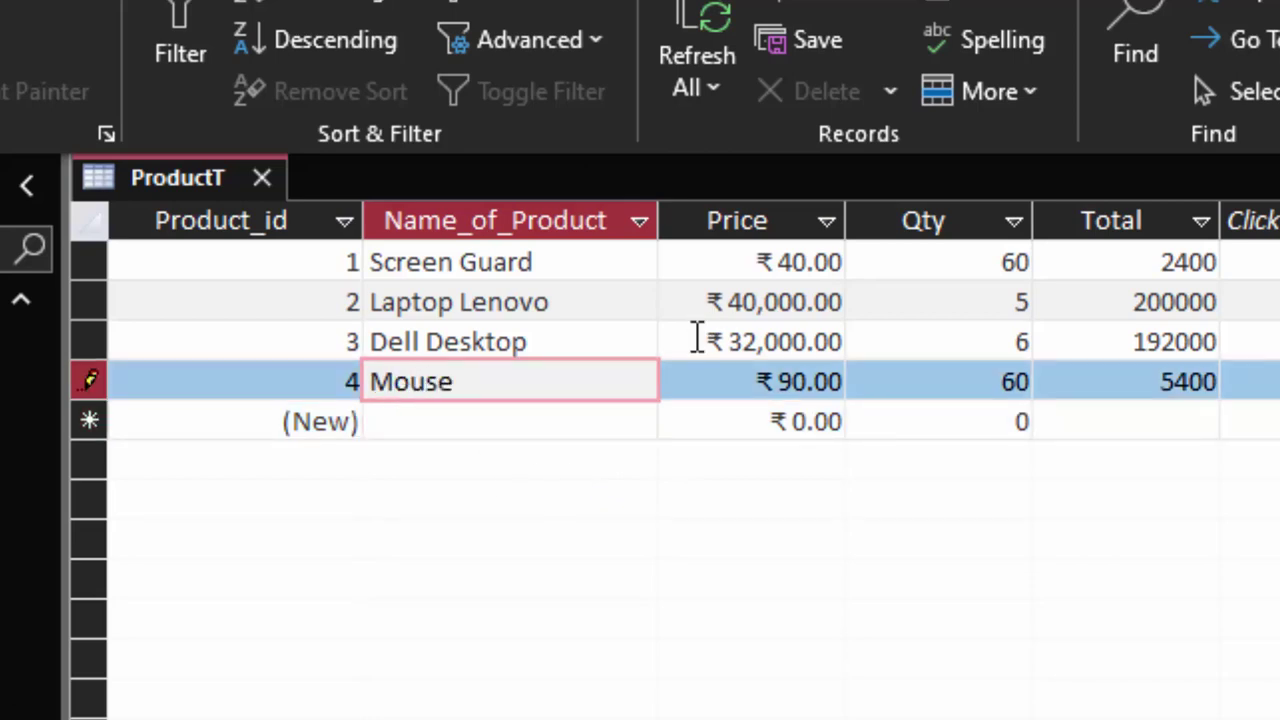
Enter the Keyboard record with price 120 and quantity 70
click(471, 420)
text(K)
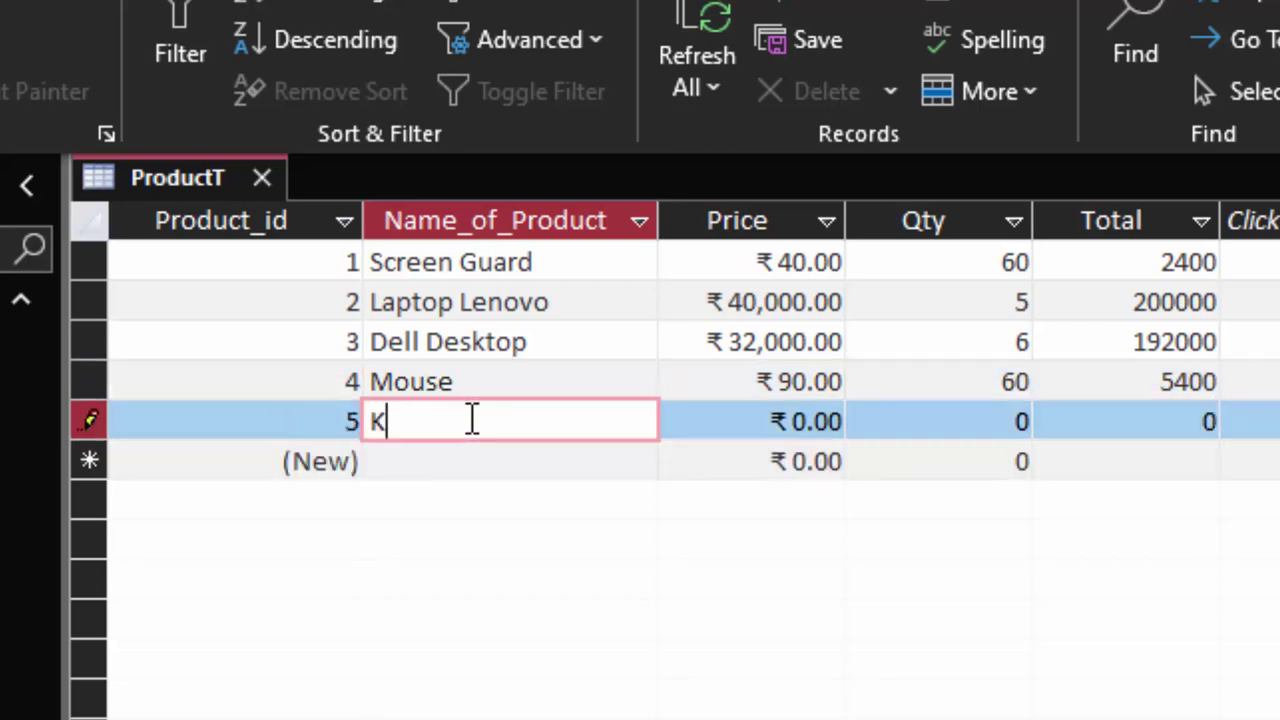
text(eyboard)
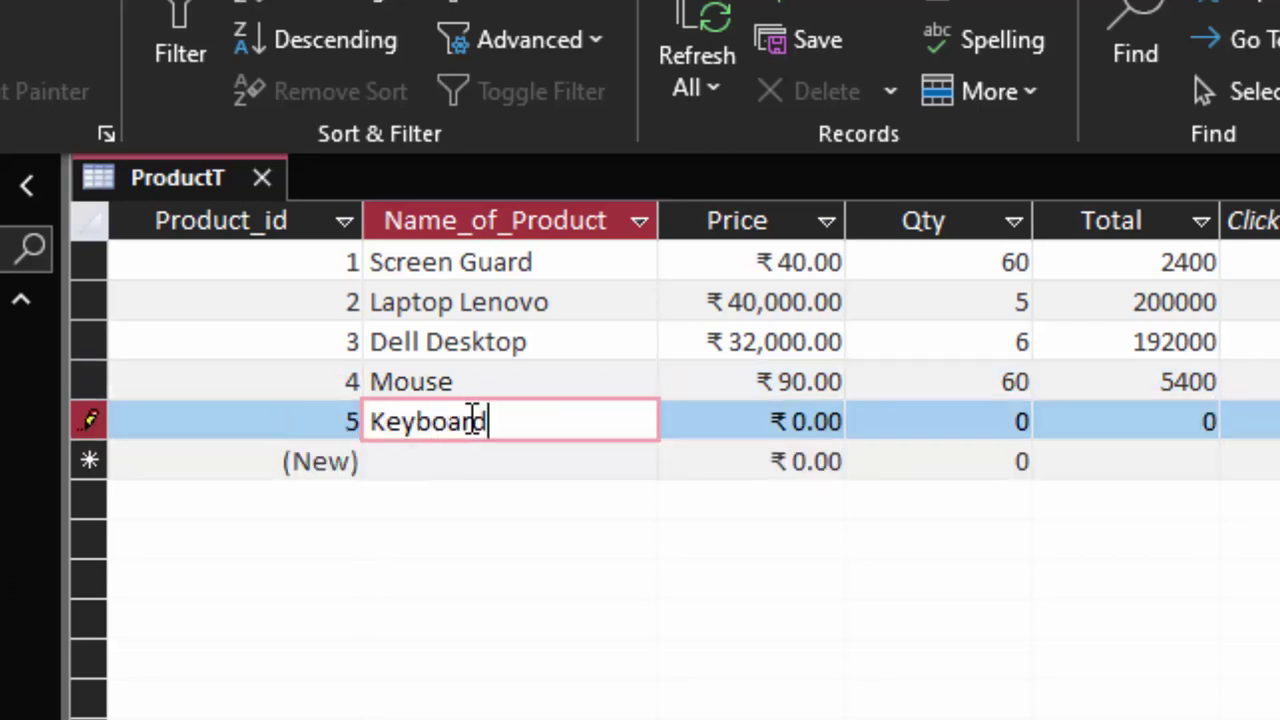
key(Tab)
text(12)
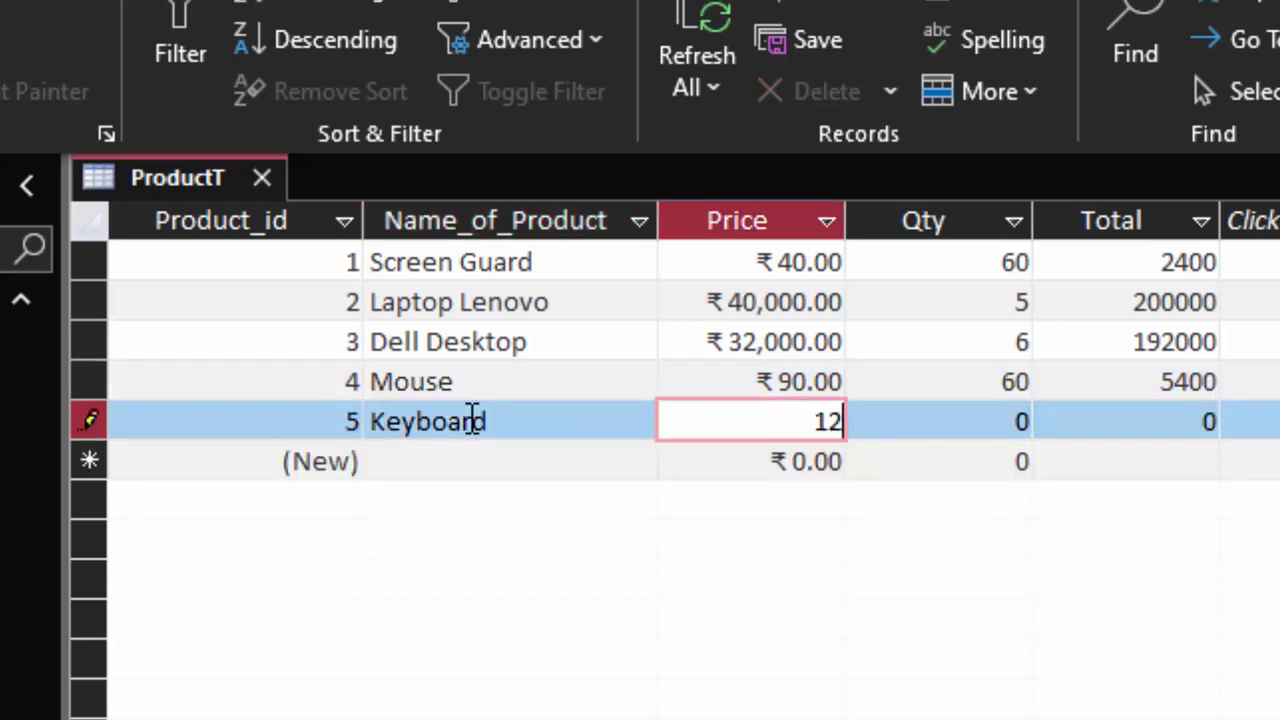
text(0)
key(Tab)
text(7)
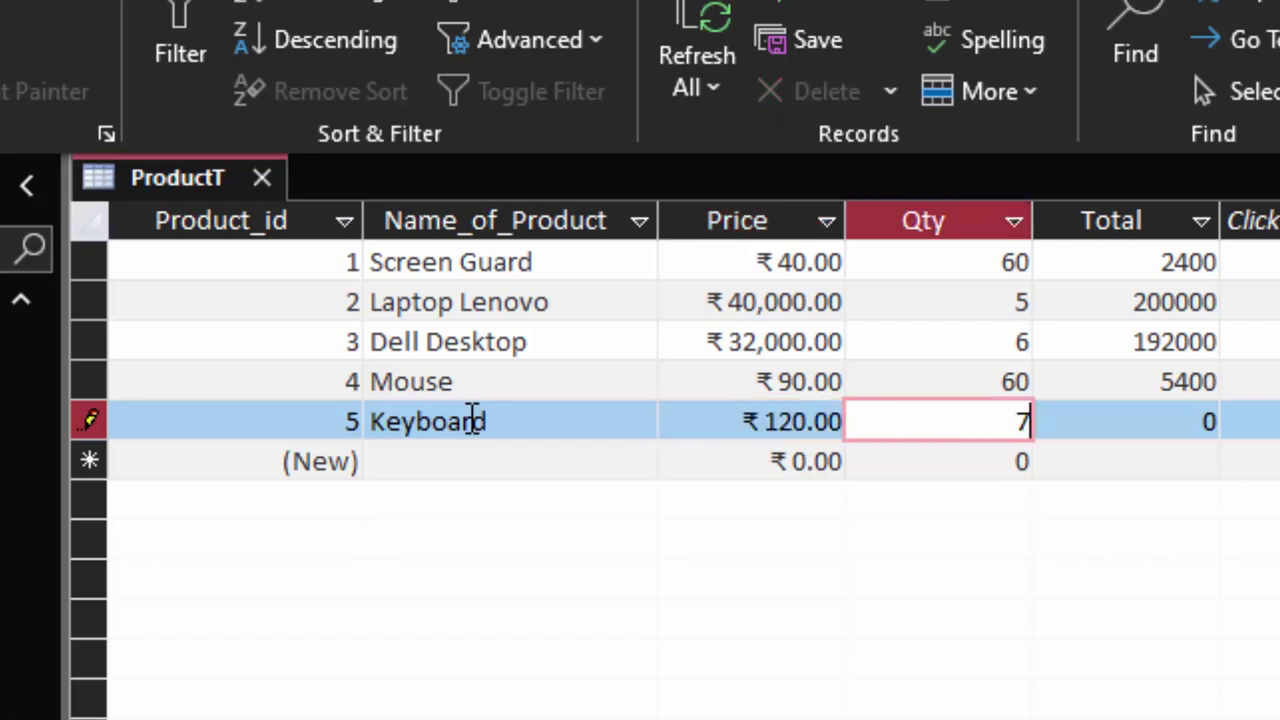
text(0)
key(Tab)
key(Tab)
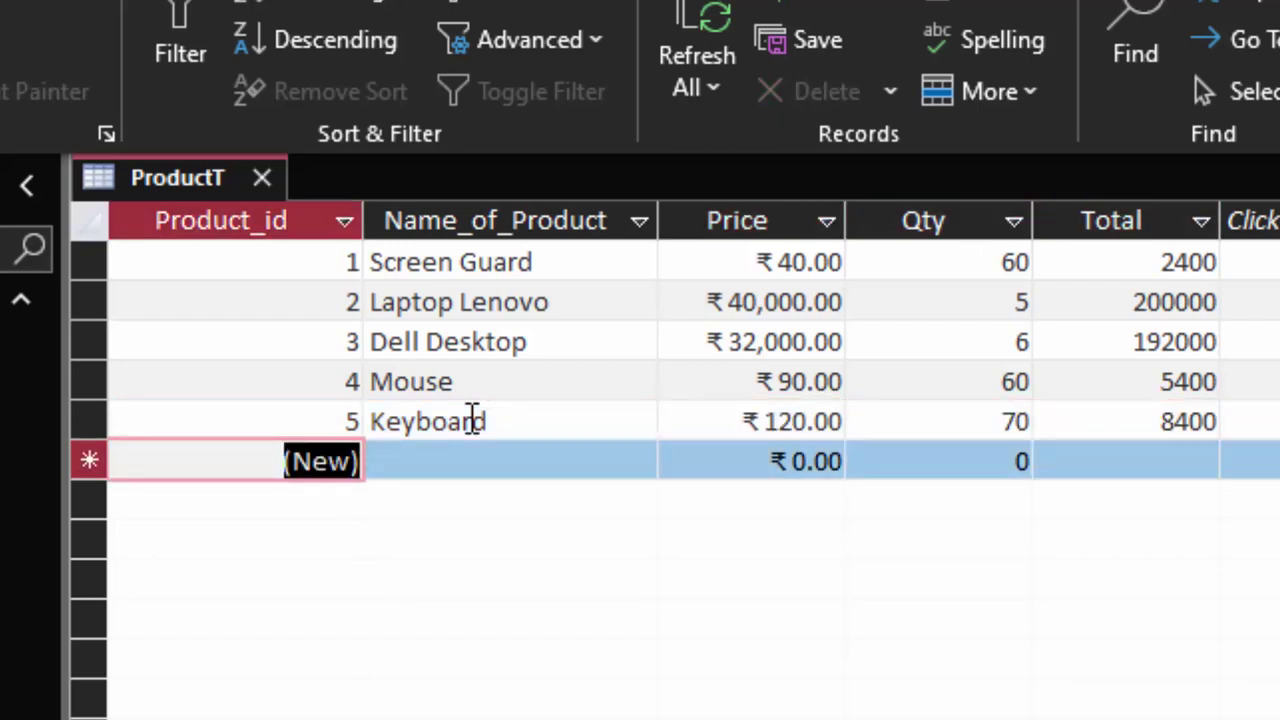
Close ProductT, saving its layout, and start a new blank form with Form Design
click(265, 180)
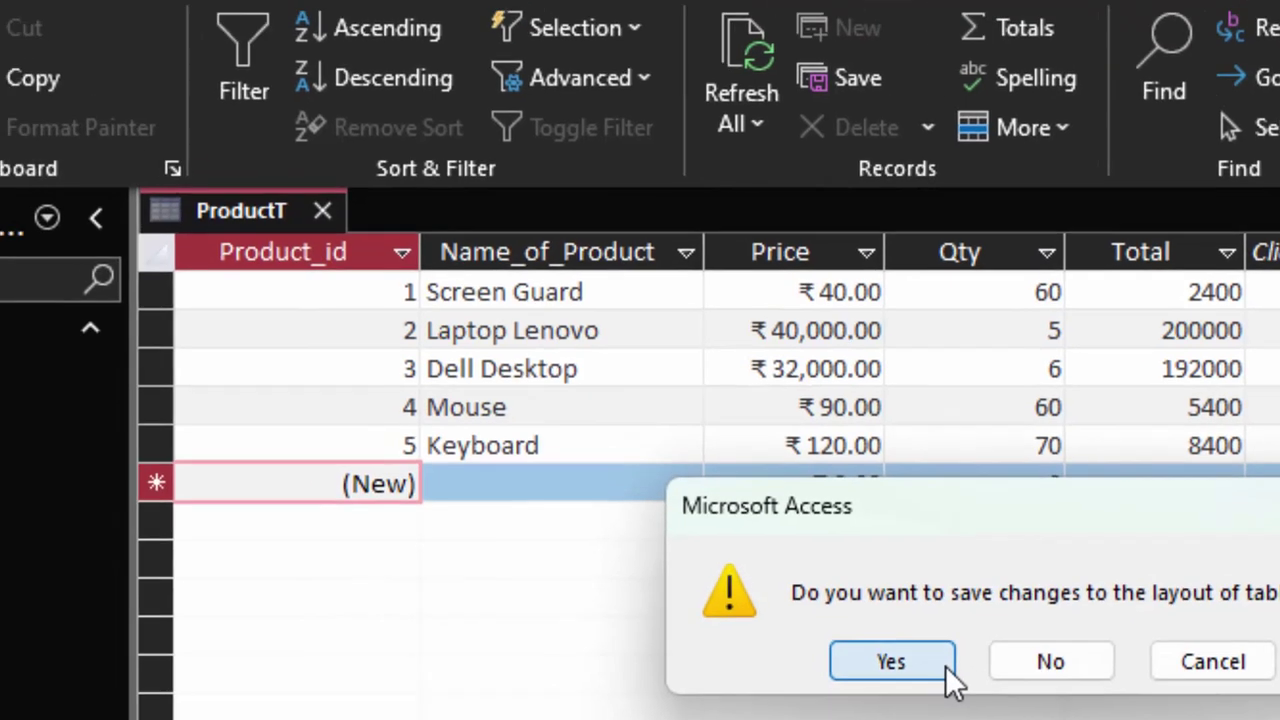
click(912, 652)
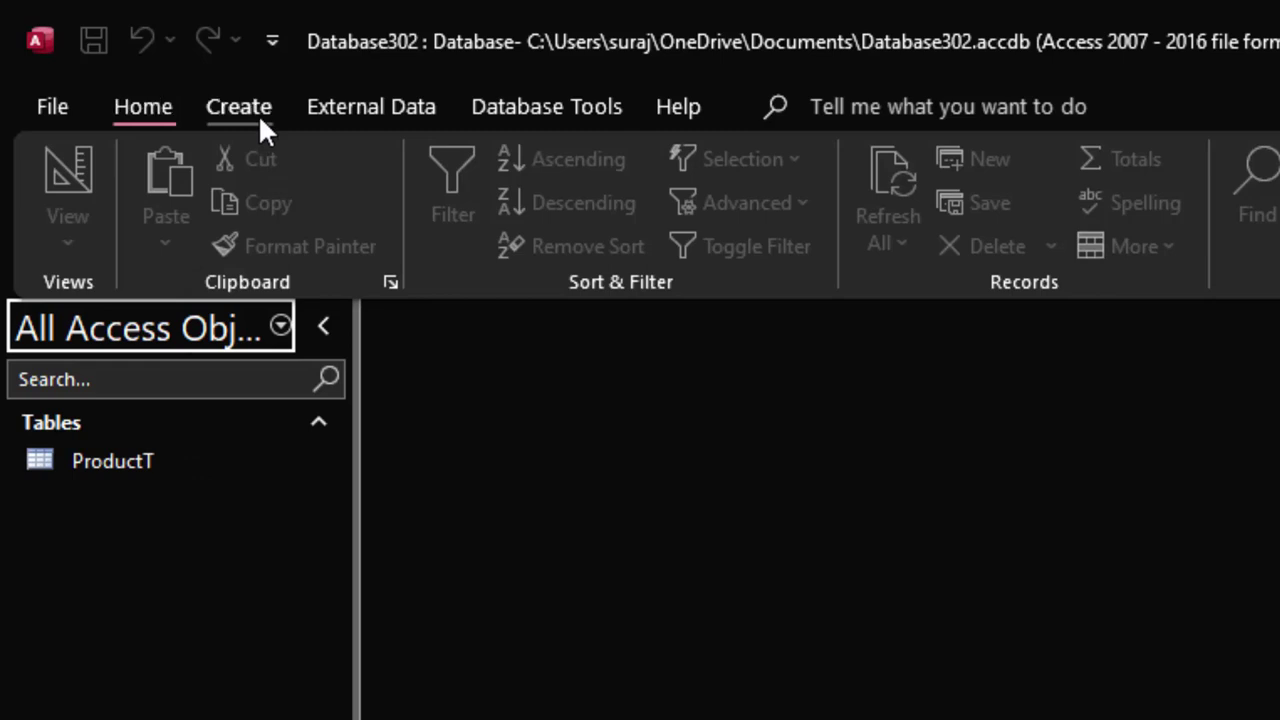
click(260, 117)
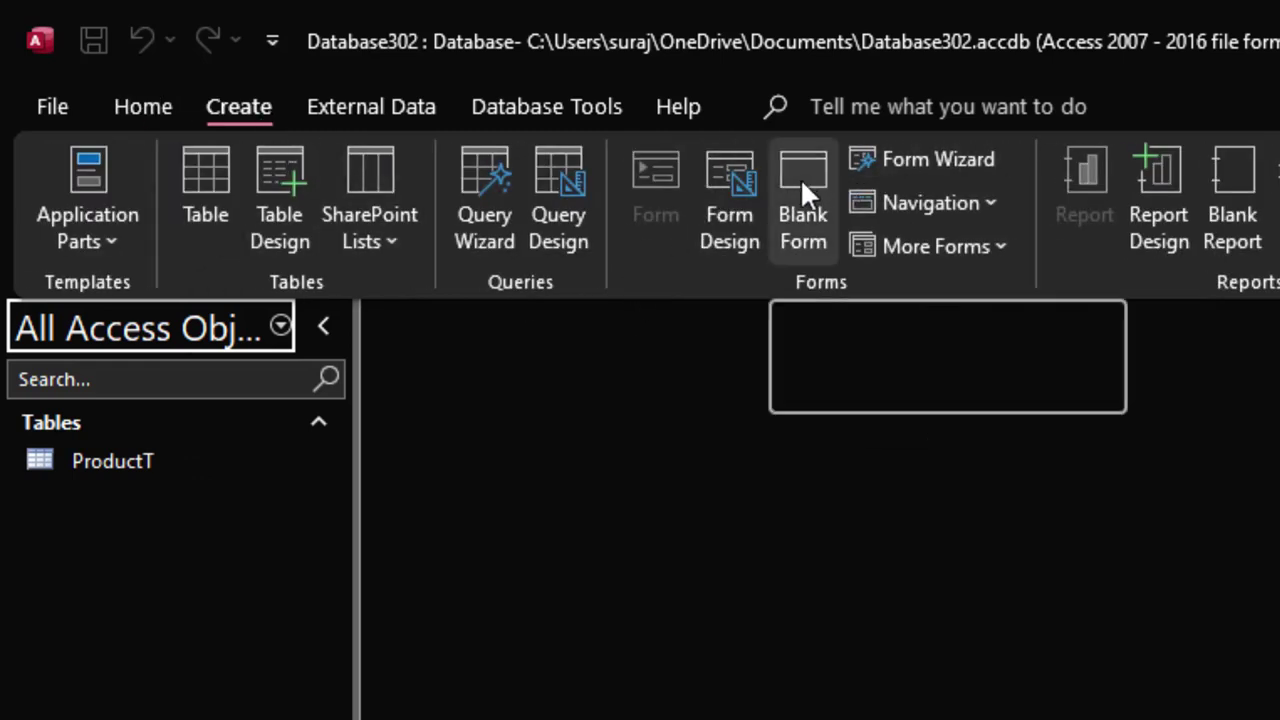
click(715, 164)
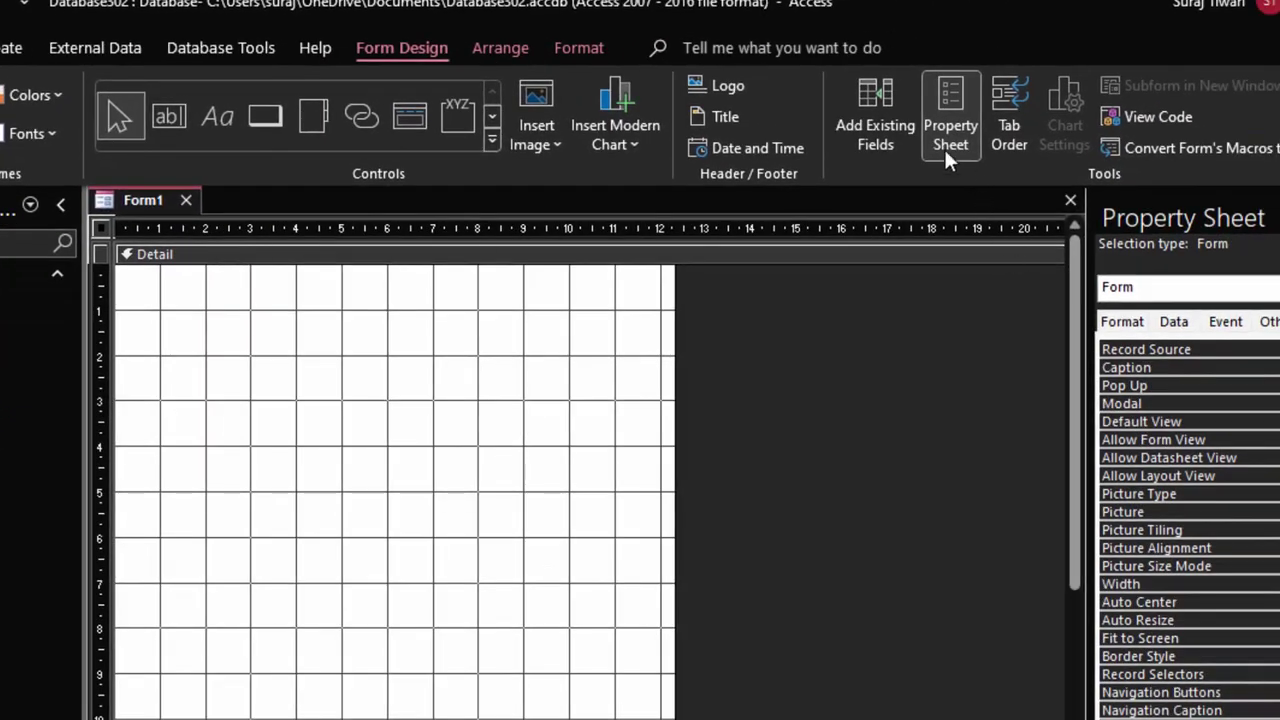
Drag Product_id, Name_of_Product, Price, Qty and Total from ProductT onto the Detail area
click(885, 113)
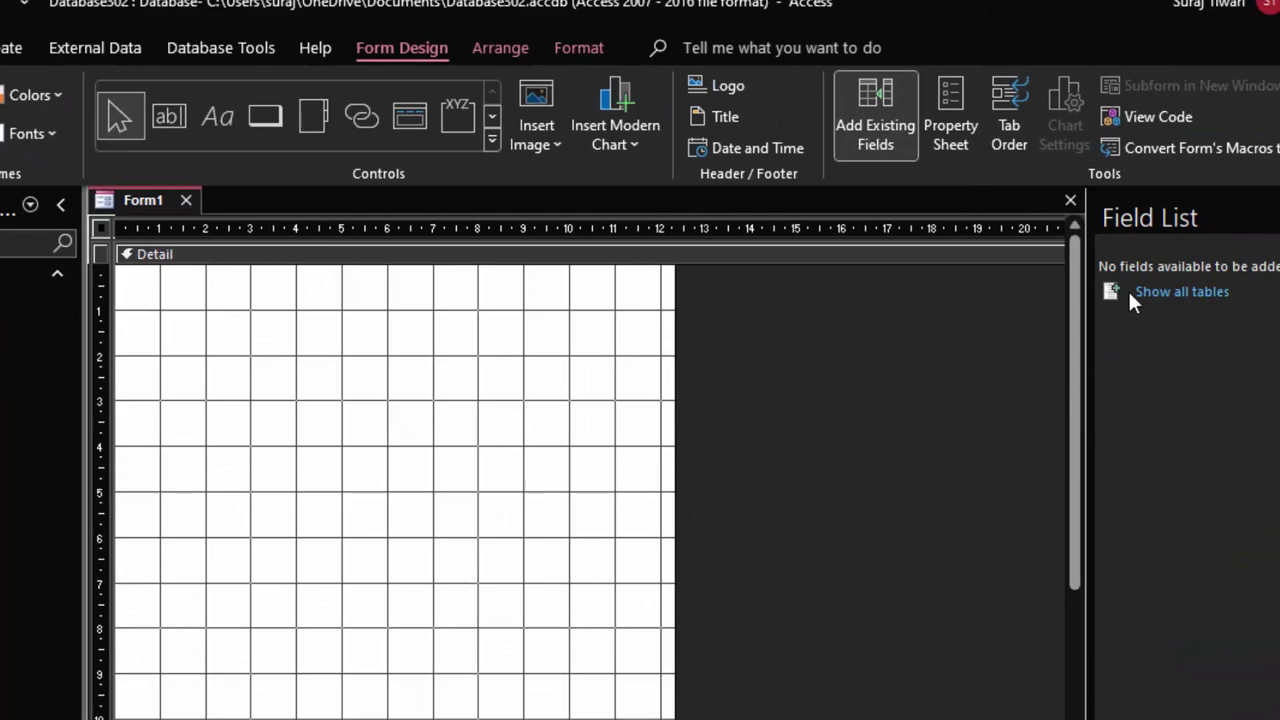
click(1160, 295)
click(1158, 298)
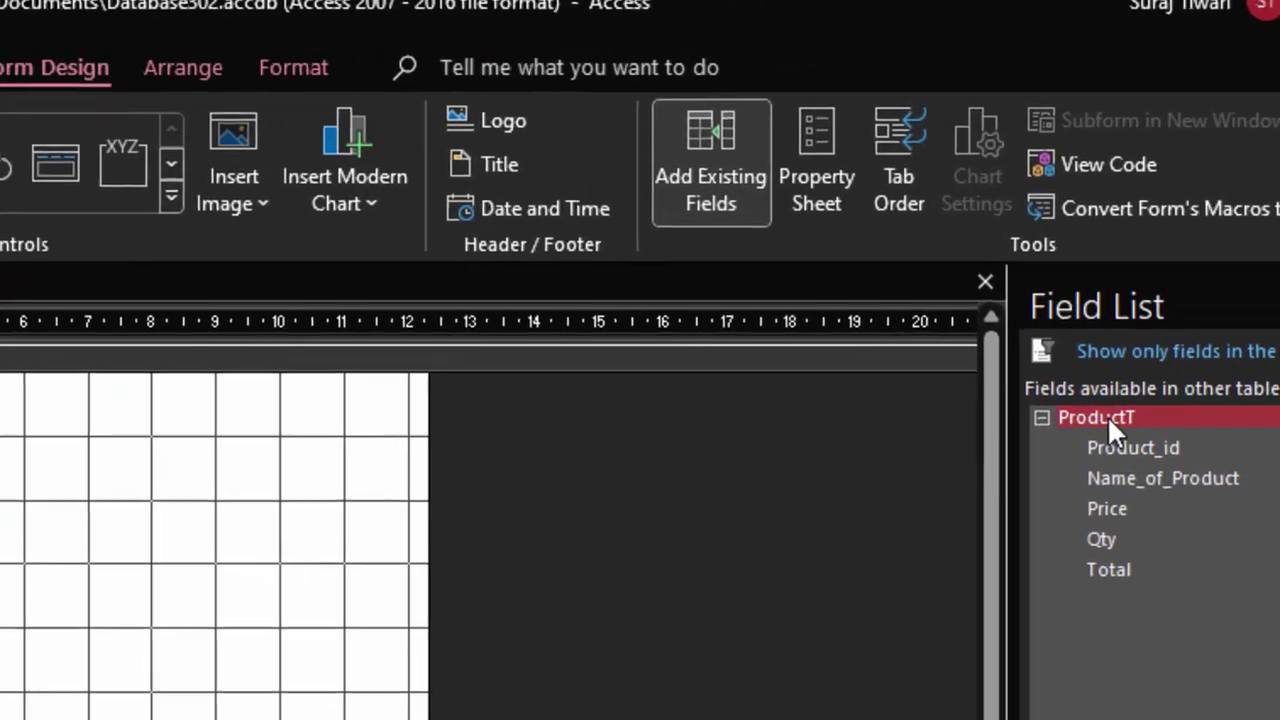
drag(1133, 447, 90, 375)
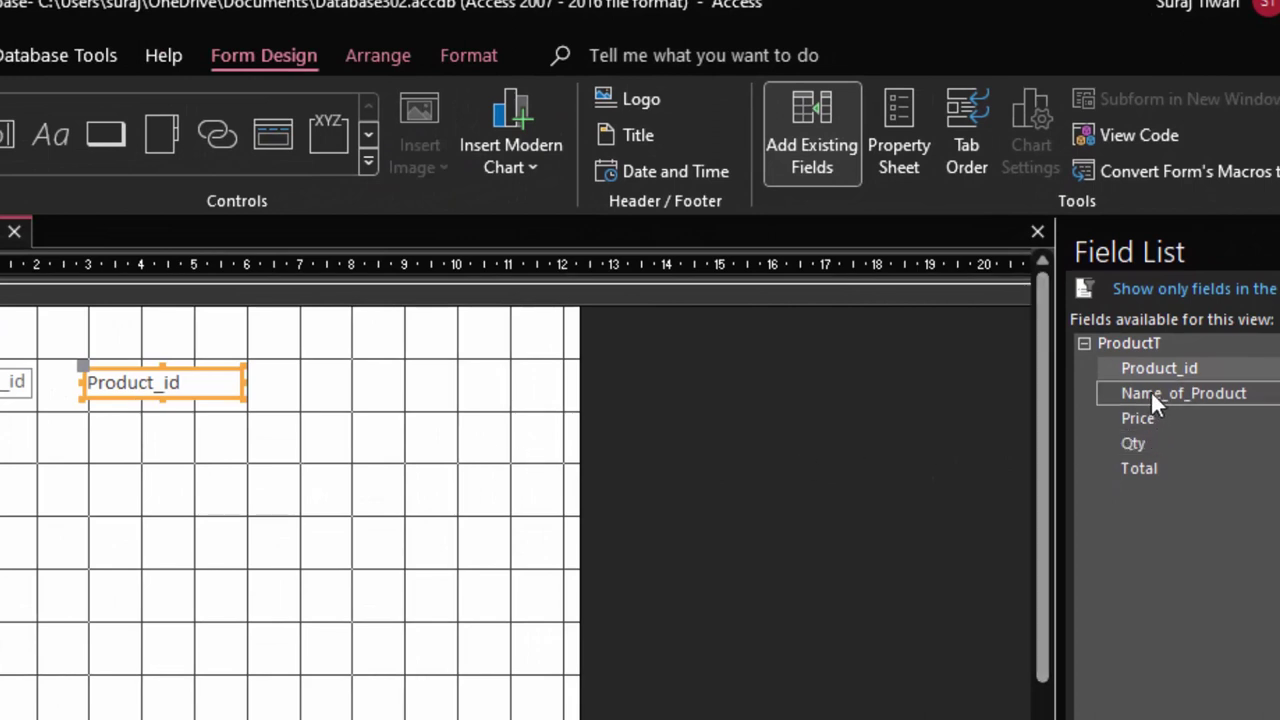
mouse_move(1150, 393)
mouse_down()
mouse_move(310, 495)
mouse_move(134, 449)
mouse_up()
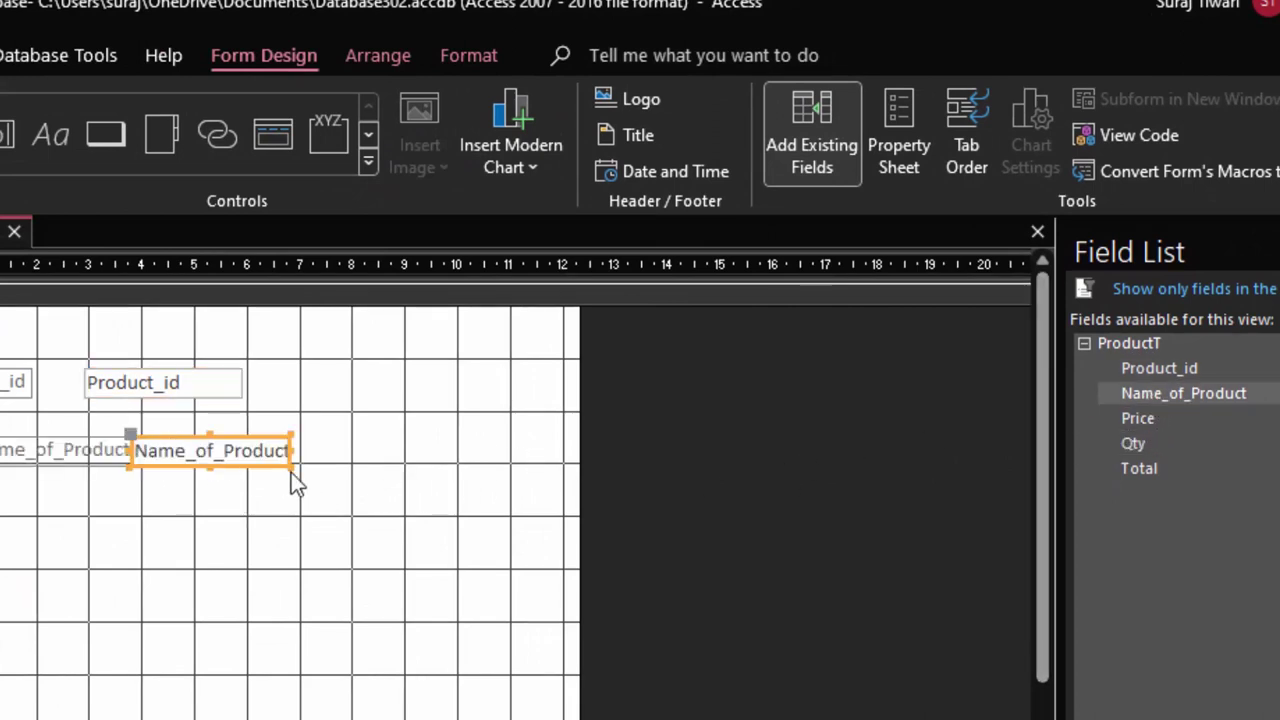
drag(1165, 418, 236, 522)
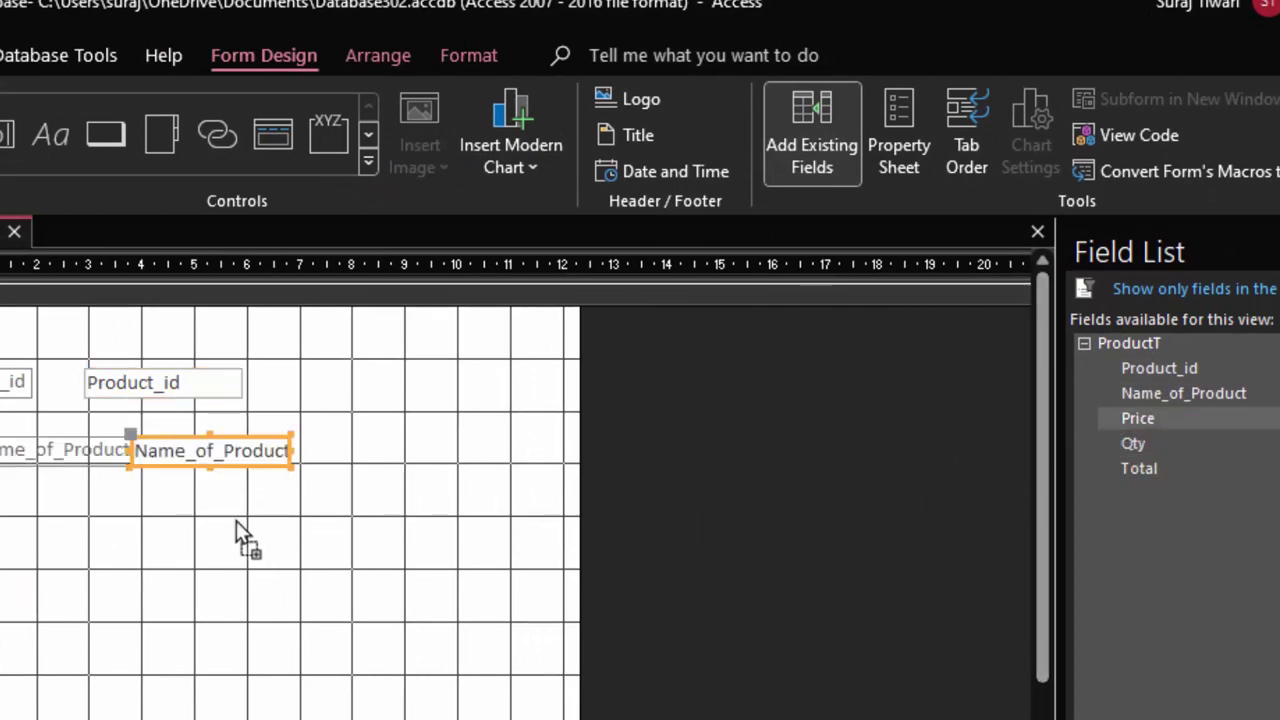
drag(157, 521, 156, 520)
drag(1137, 443, 167, 582)
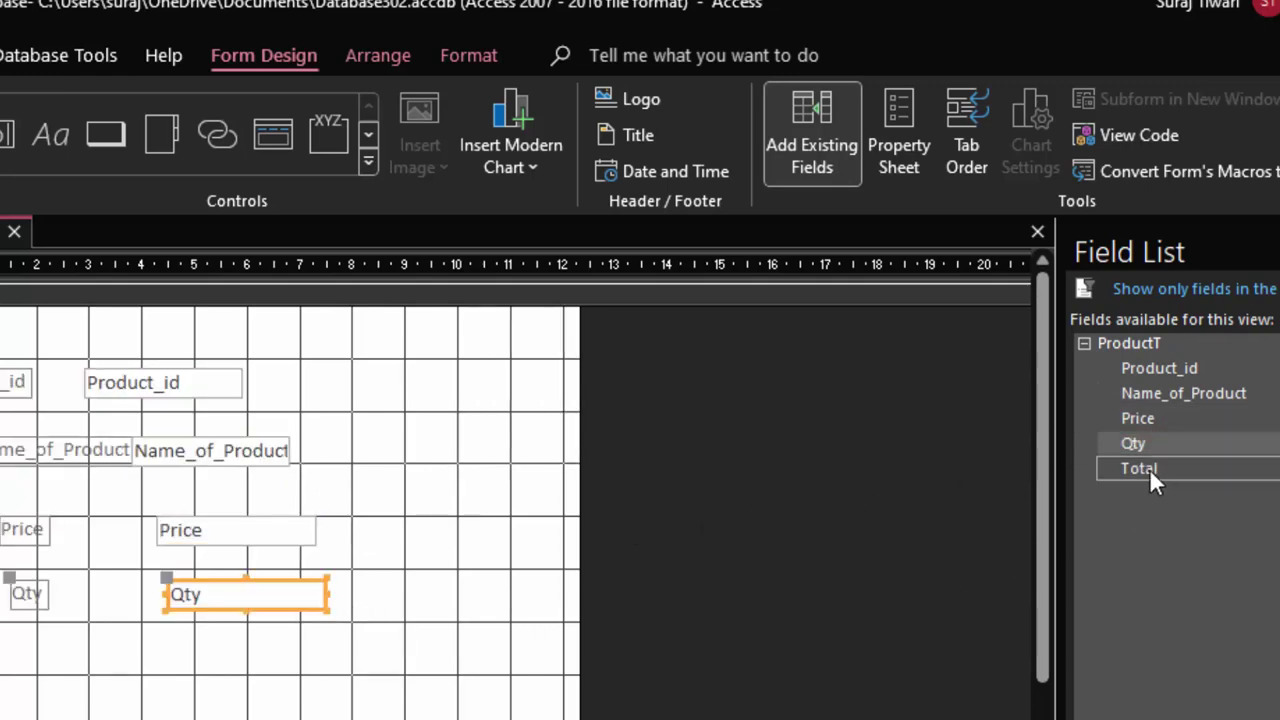
drag(1145, 468, 194, 694)
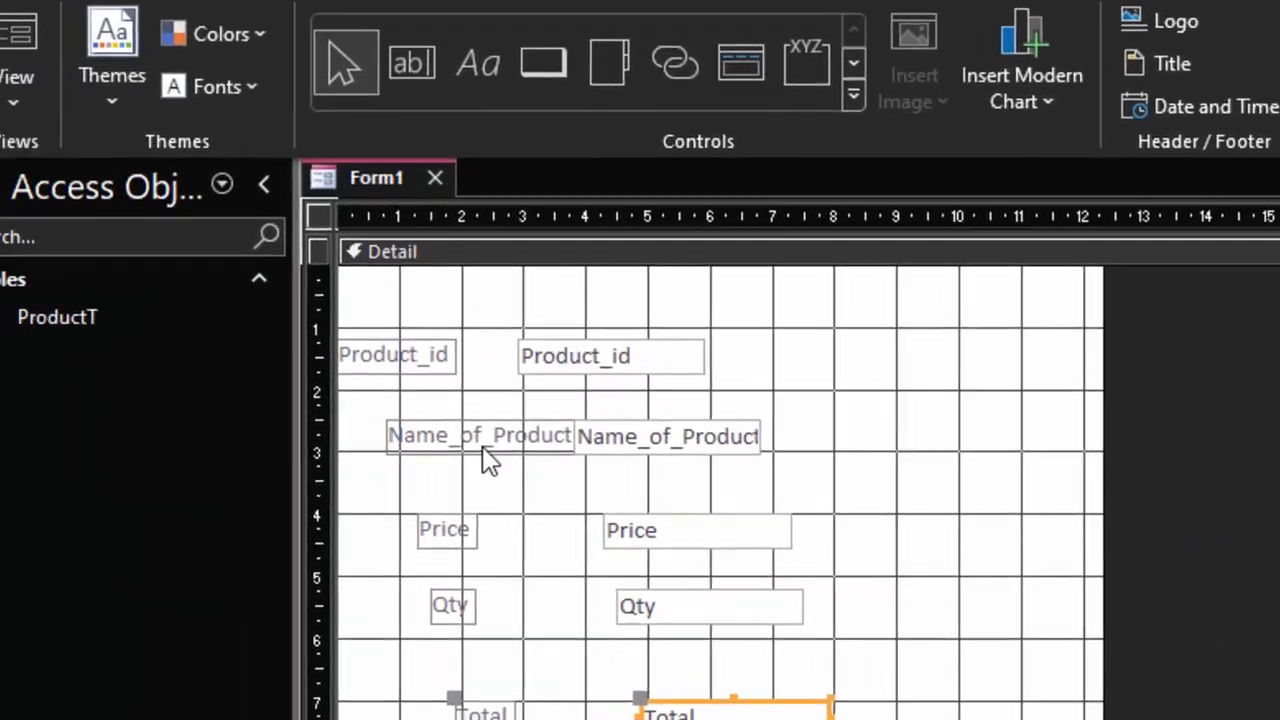
Resize the Name_of_Product label to fit its text
click(172, 452)
drag(440, 431, 408, 431)
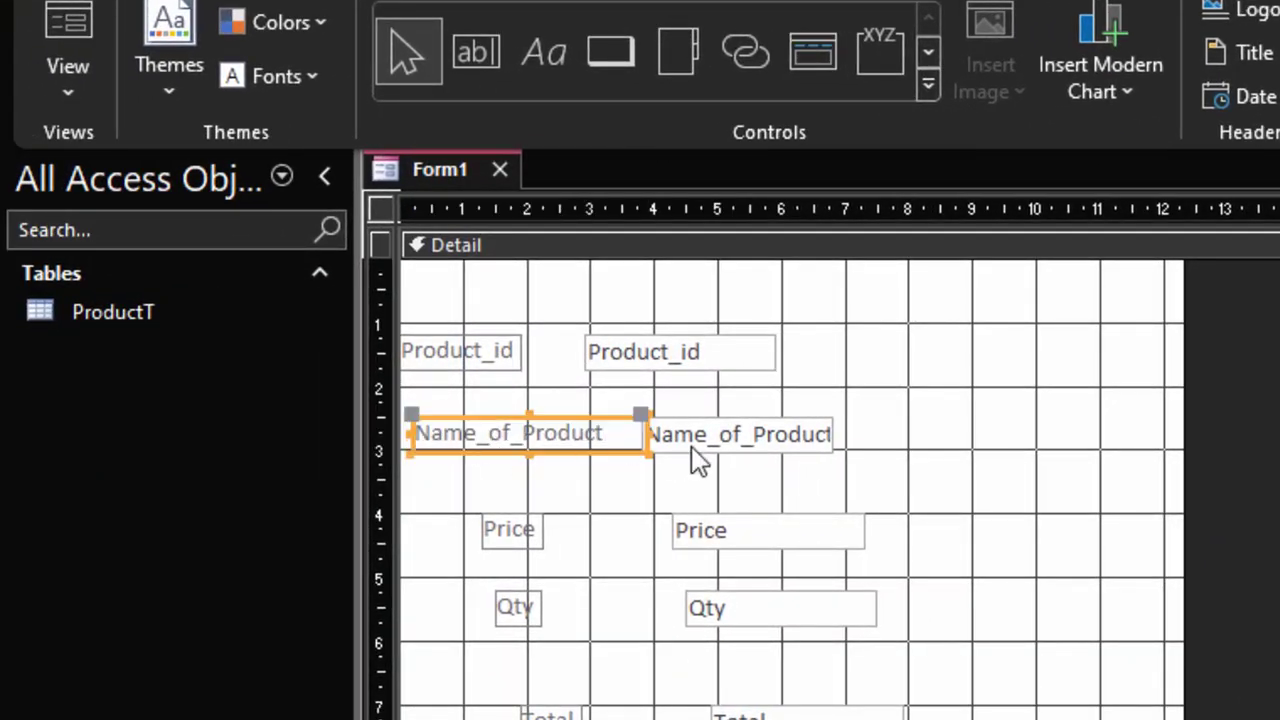
drag(645, 434, 613, 434)
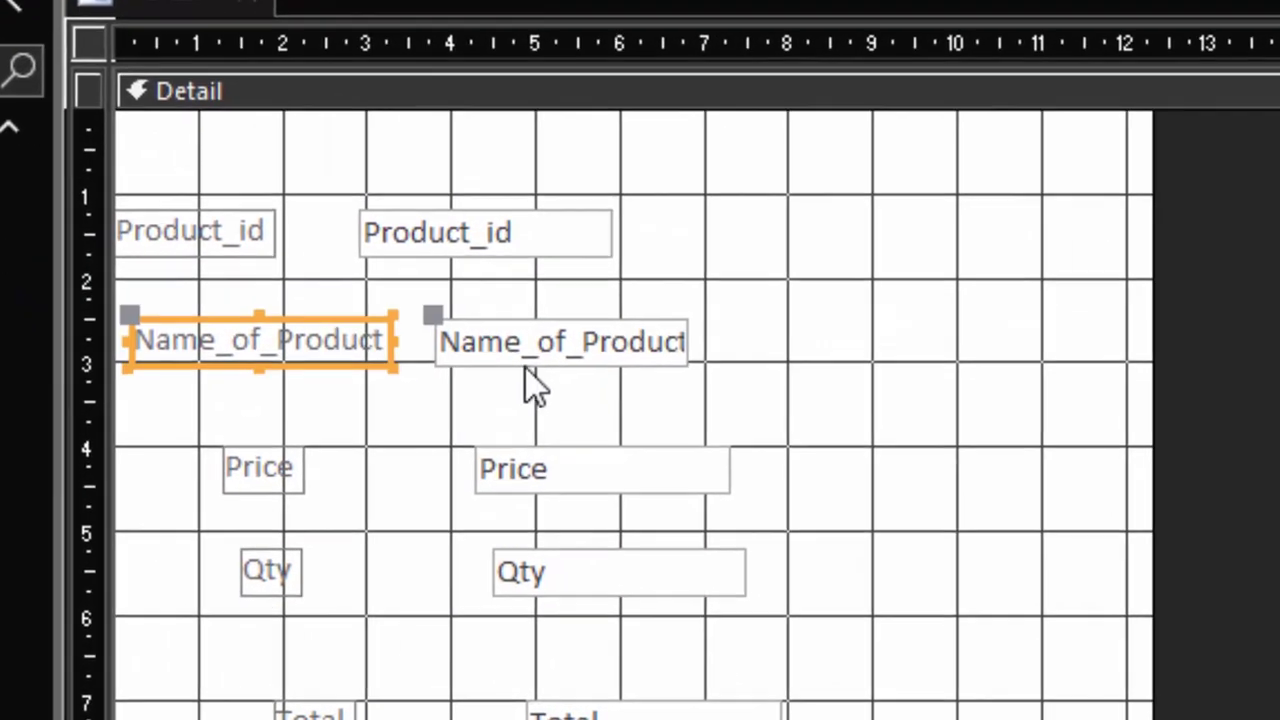
Move Name_of_Product, Price, Qty and Total up into a tight stack, then select all controls
drag(527, 375, 484, 341)
drag(294, 357, 299, 325)
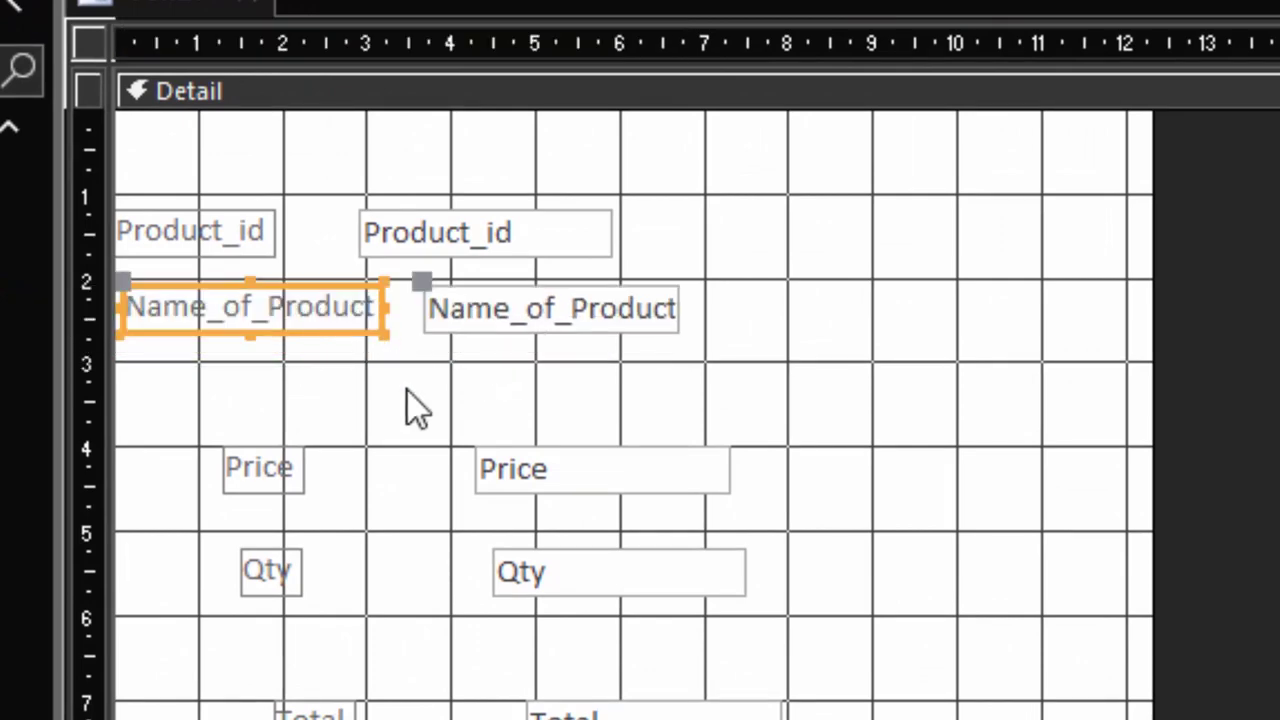
mouse_move(263, 477)
mouse_down()
mouse_move(203, 388)
mouse_move(176, 379)
mouse_move(281, 375)
mouse_up()
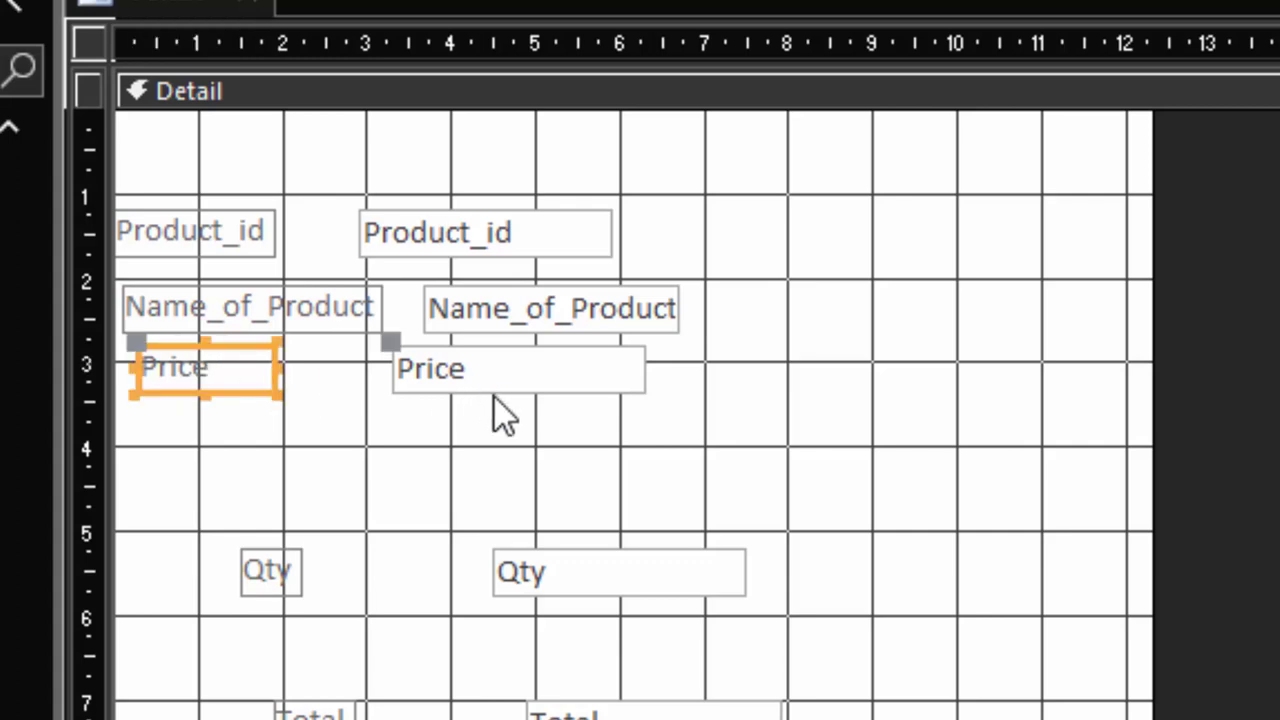
mouse_move(288, 582)
mouse_down()
mouse_move(192, 443)
mouse_move(243, 437)
mouse_up()
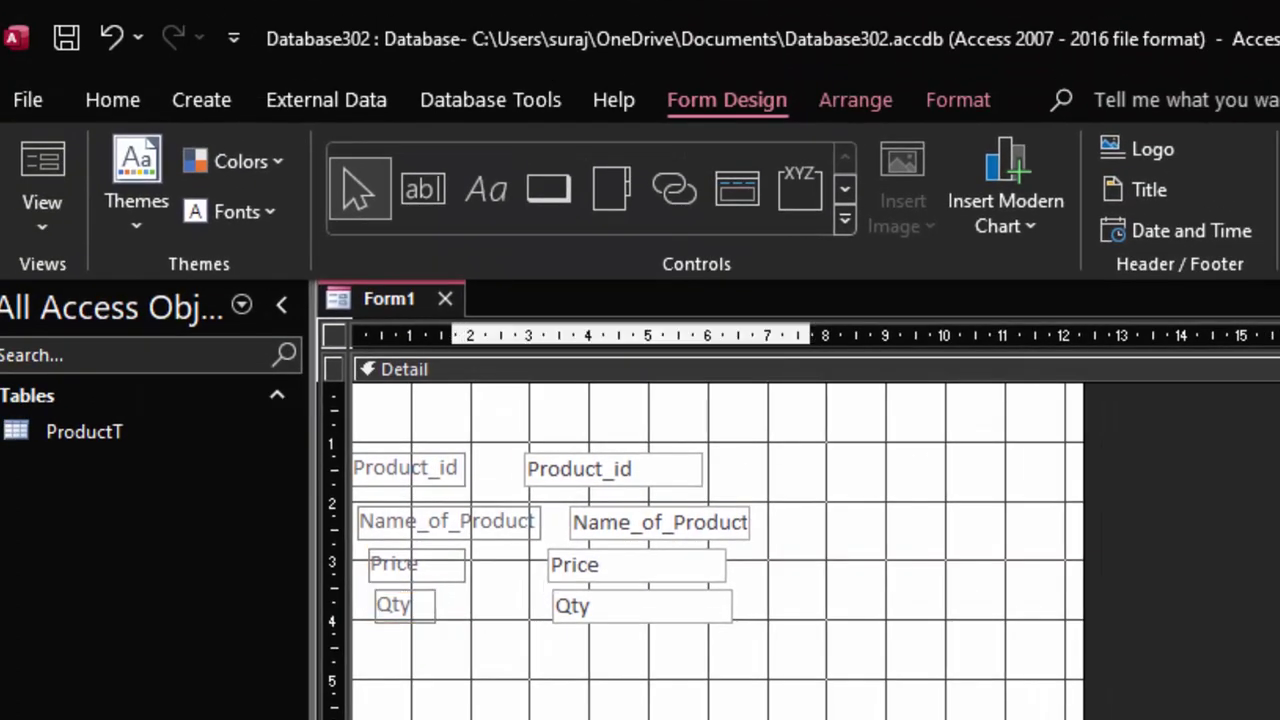
drag(283, 712, 253, 575)
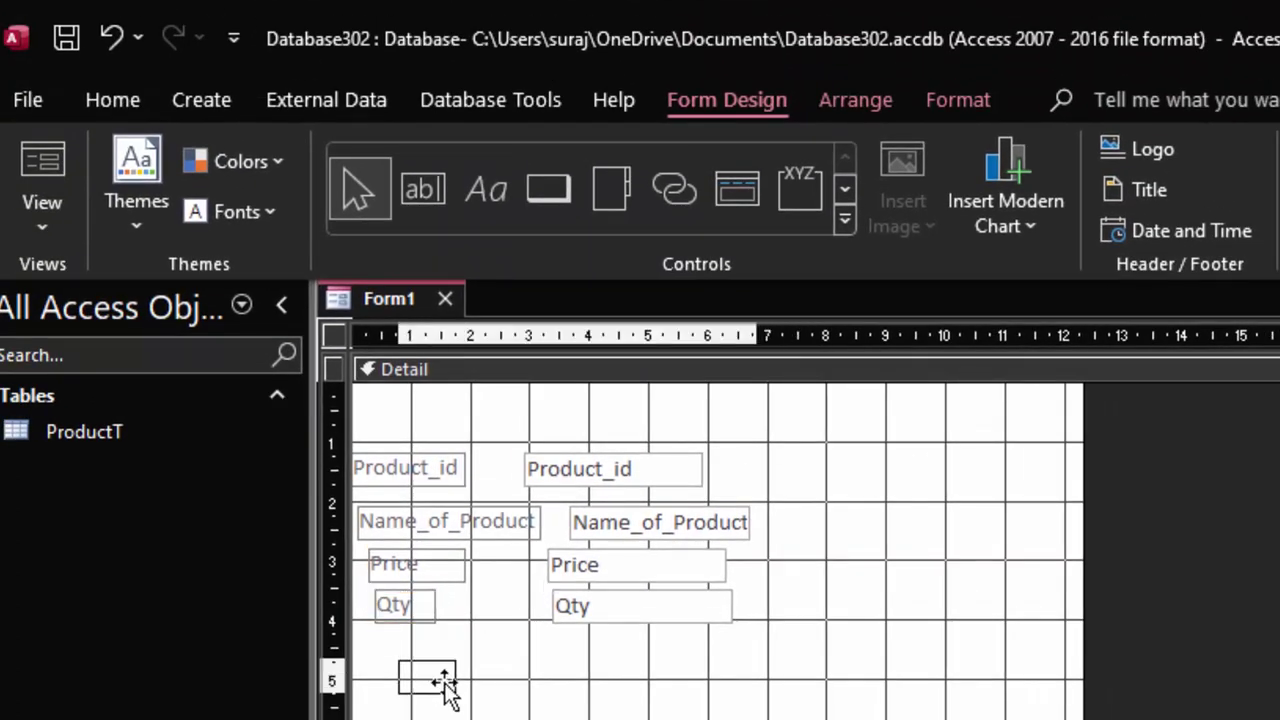
drag(450, 710, 421, 660)
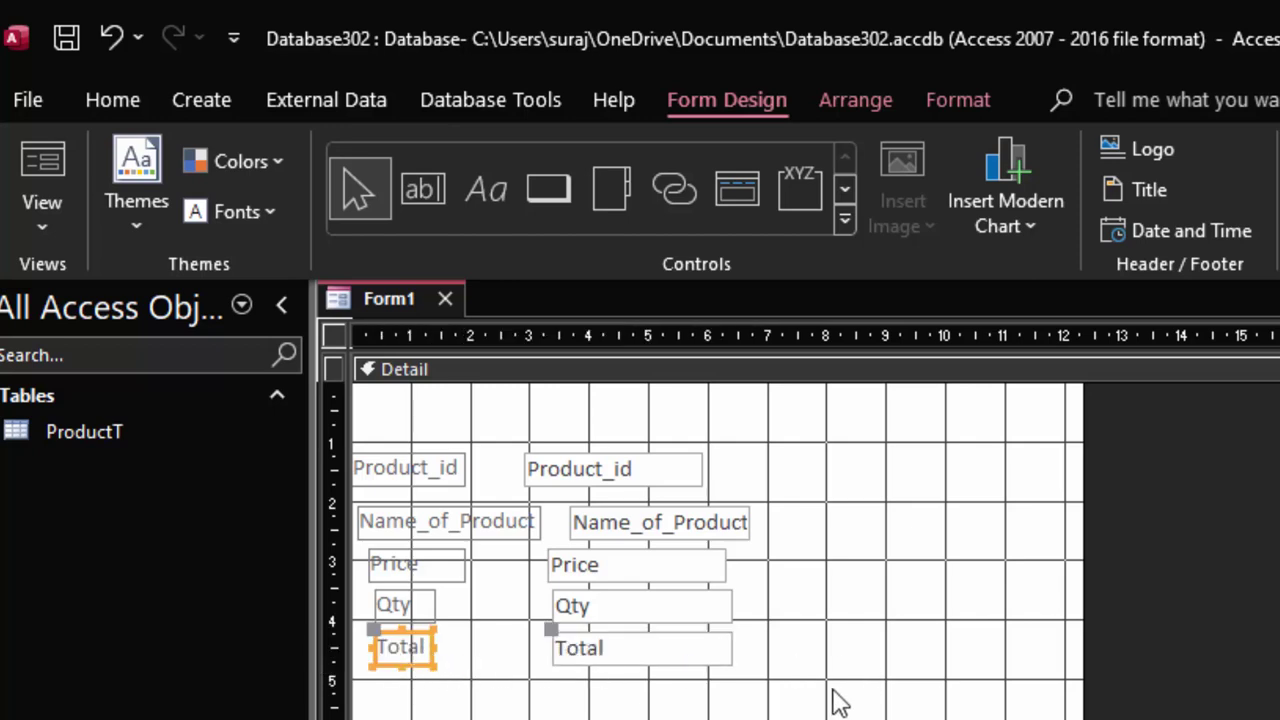
drag(790, 700, 330, 455)
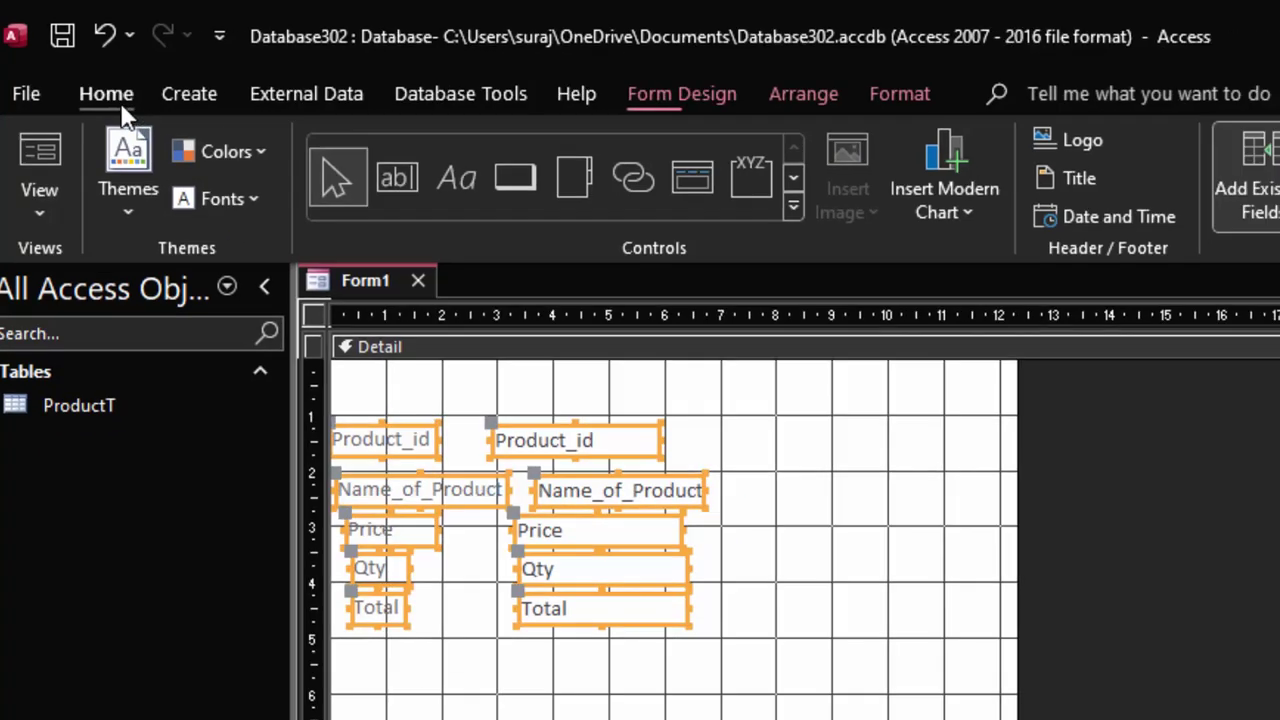
Make the selected labels and field boxes bold and give them a font colour
click(112, 100)
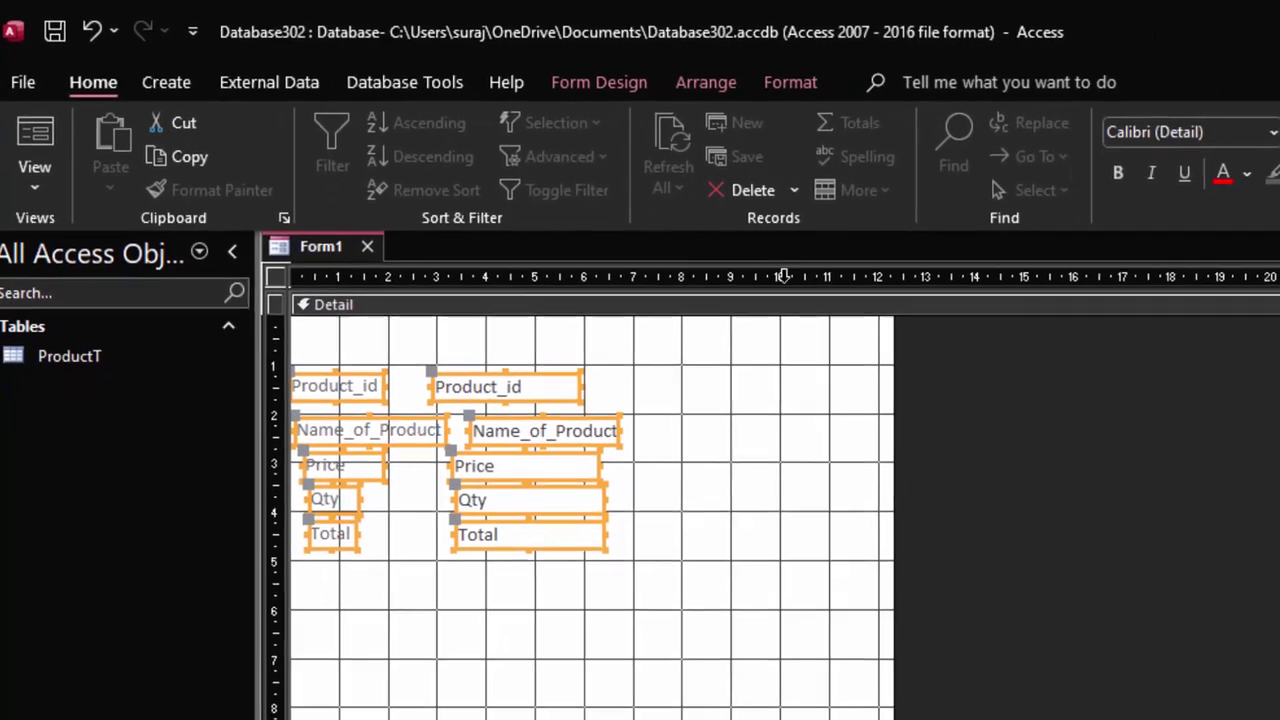
click(1048, 161)
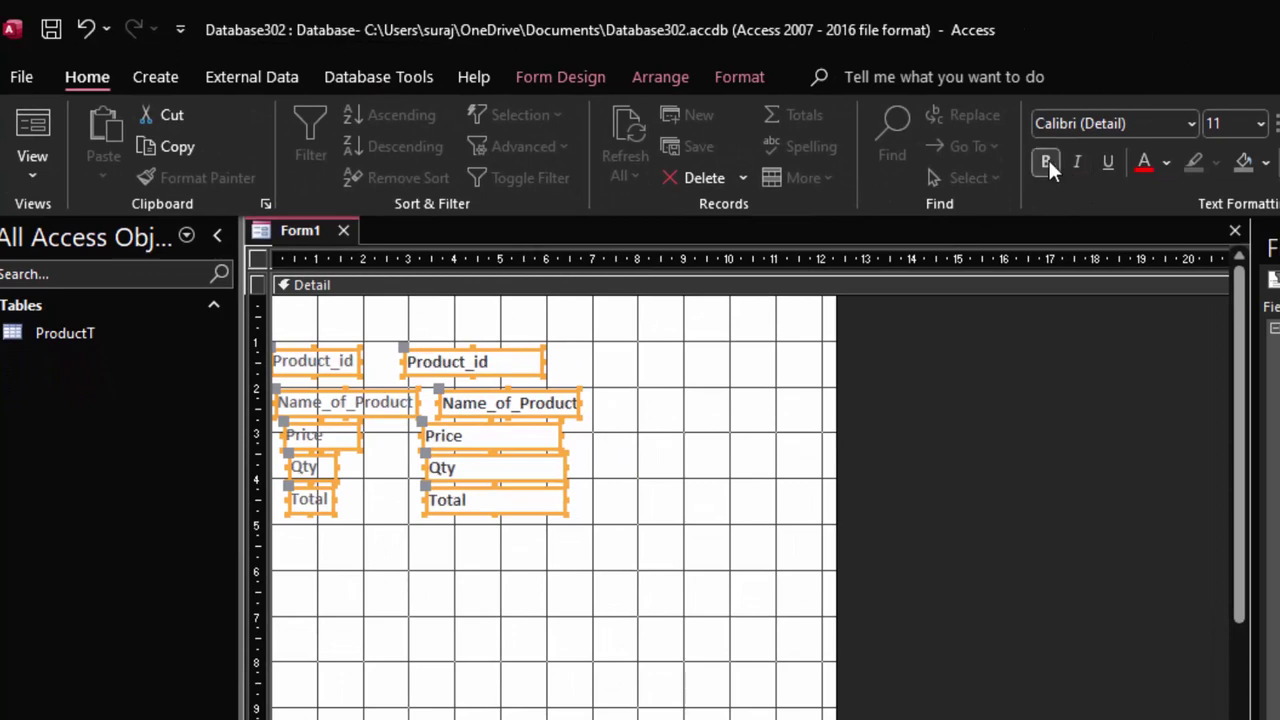
click(1167, 163)
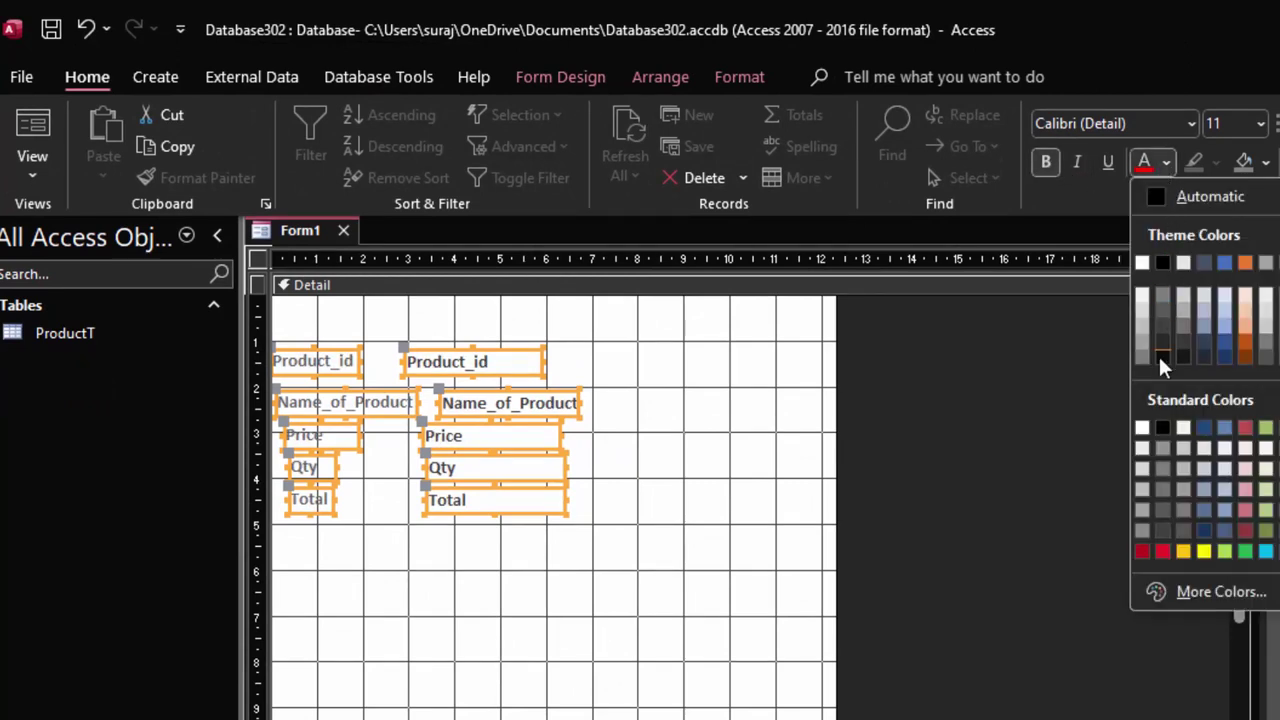
click(1184, 429)
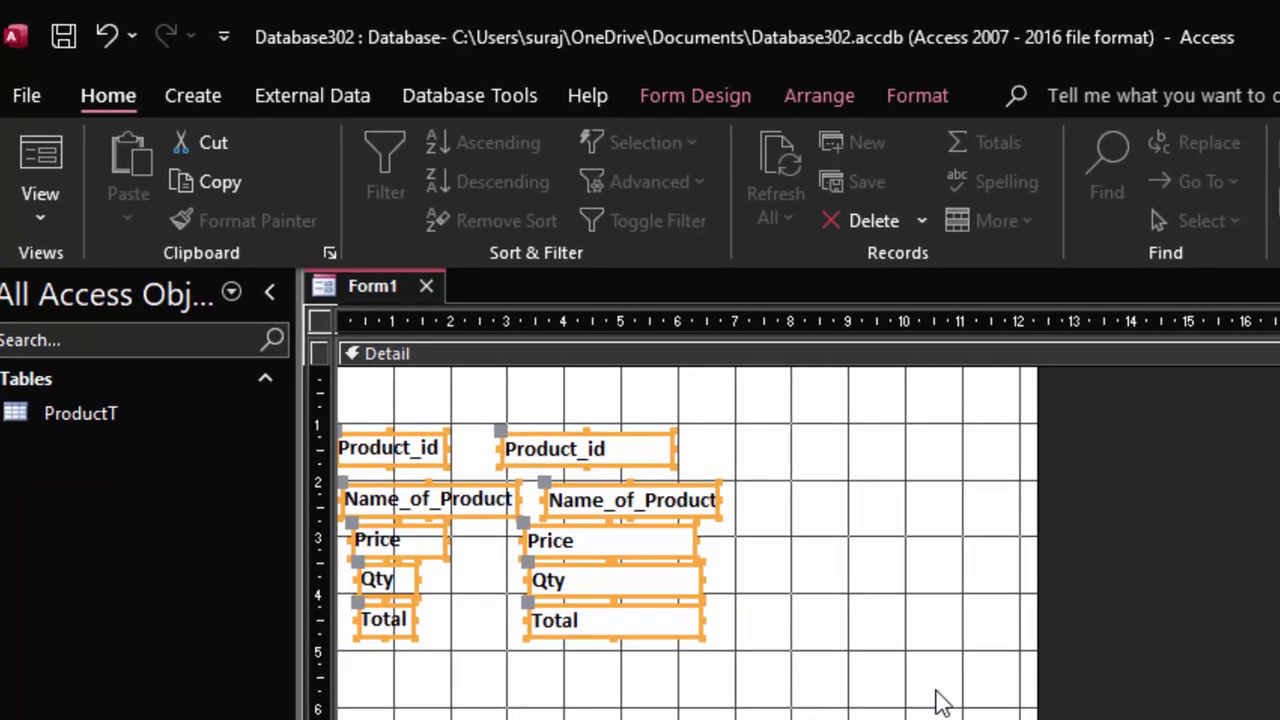
click(708, 94)
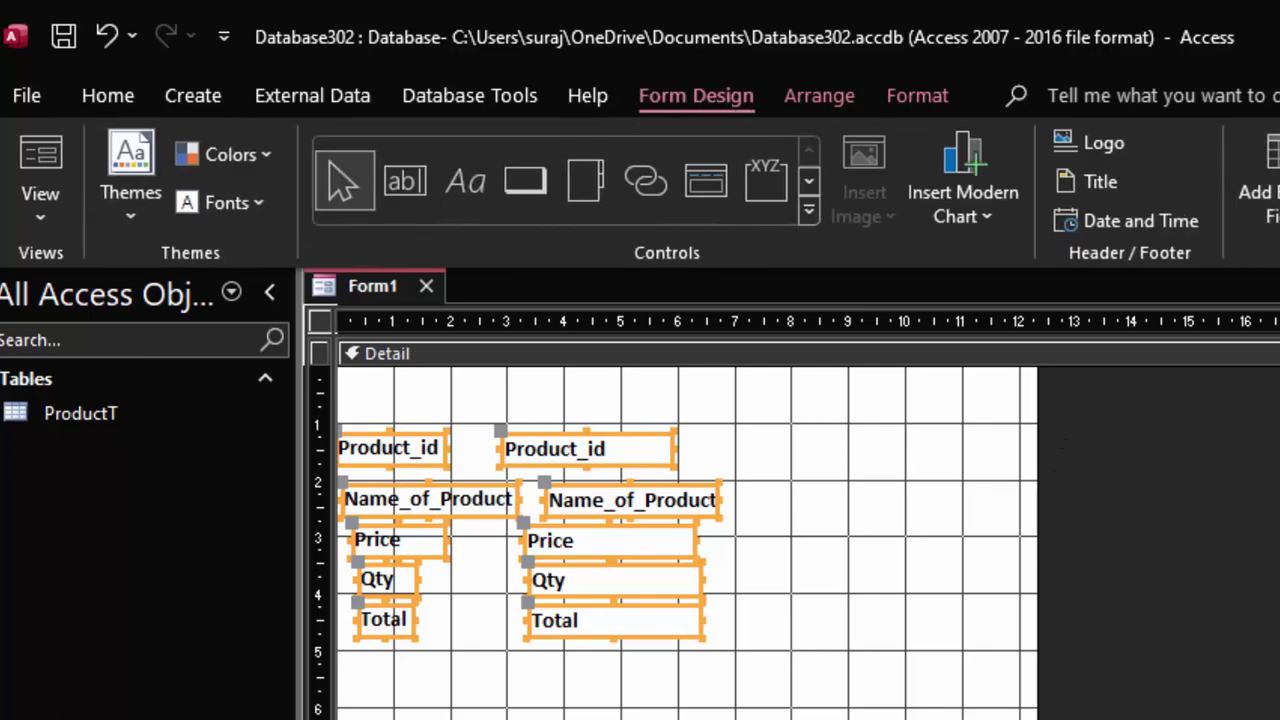
Show the whole form's properties in the Property Sheet and go to its Pop Up setting
key(F4)
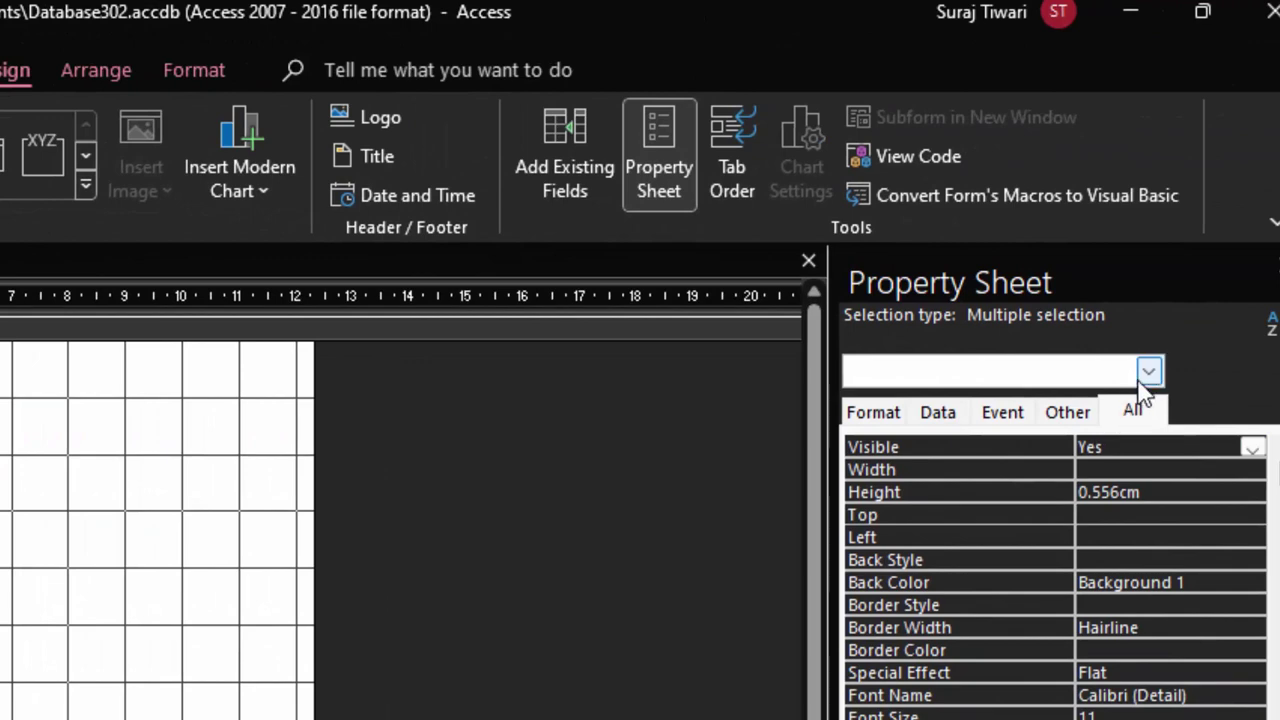
click(1147, 372)
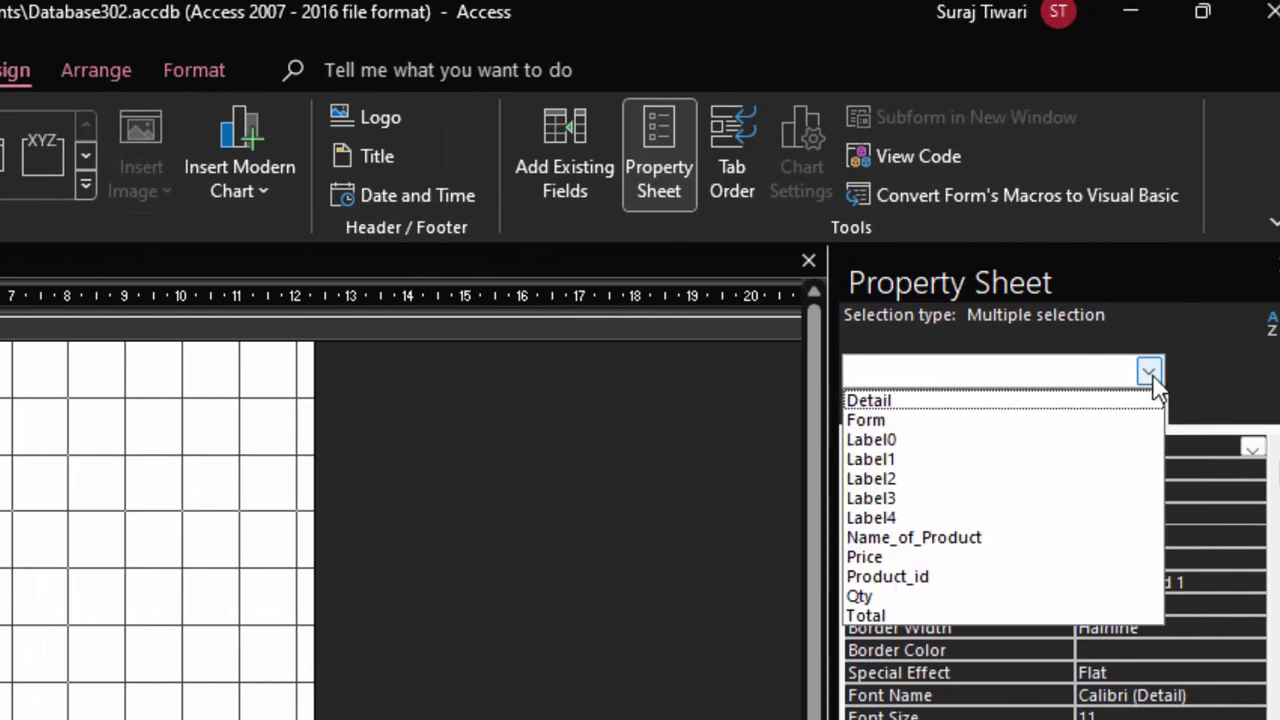
click(1030, 428)
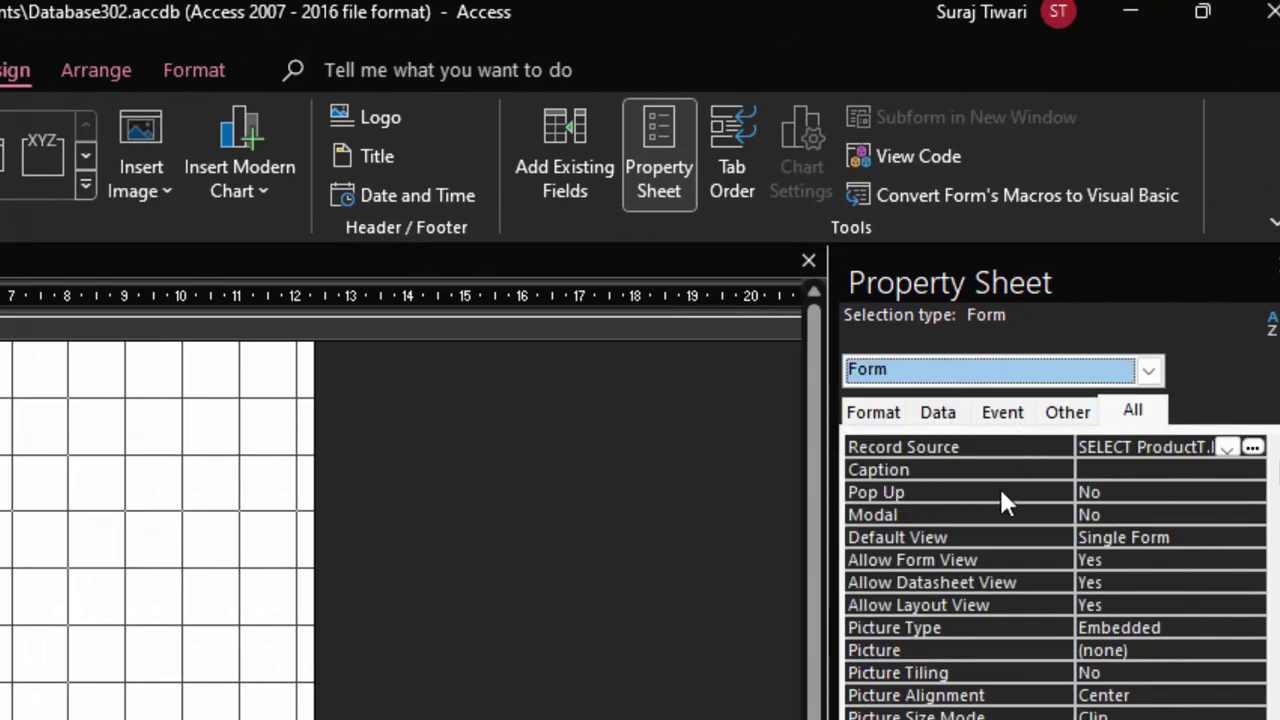
click(893, 497)
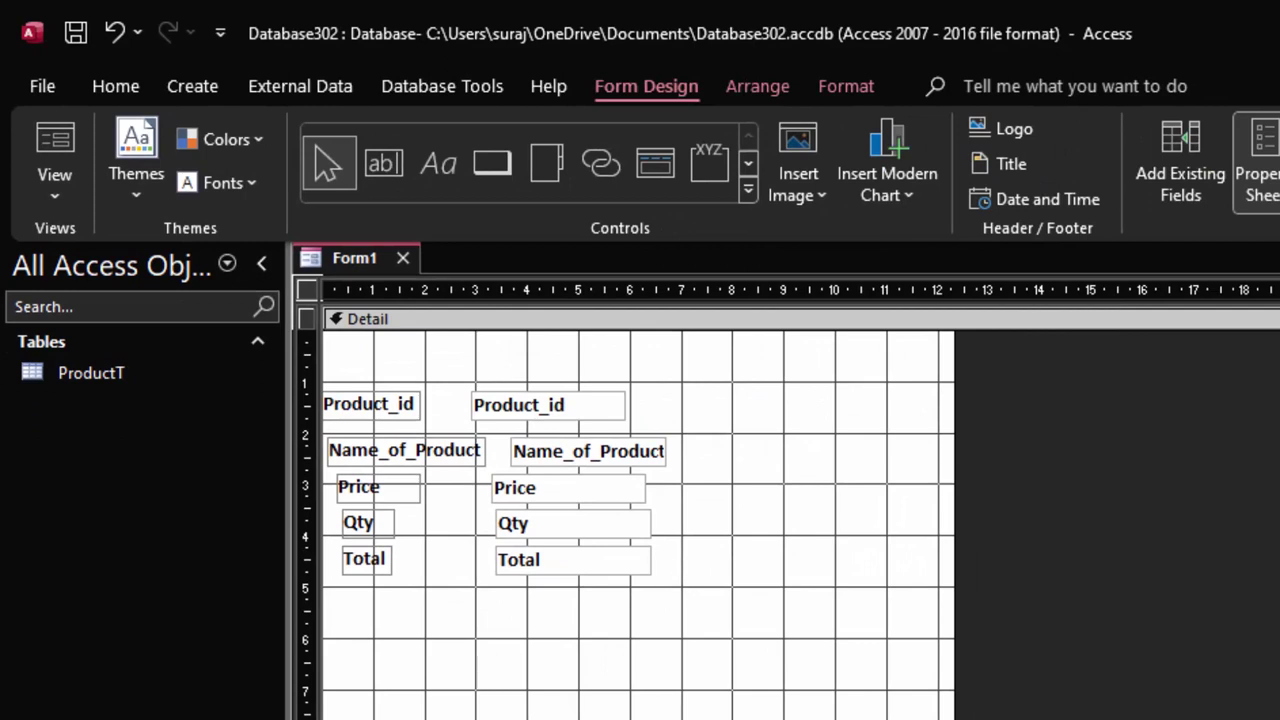
Add a text button below the Total field that goes to the next record, then enlarge it
click(503, 157)
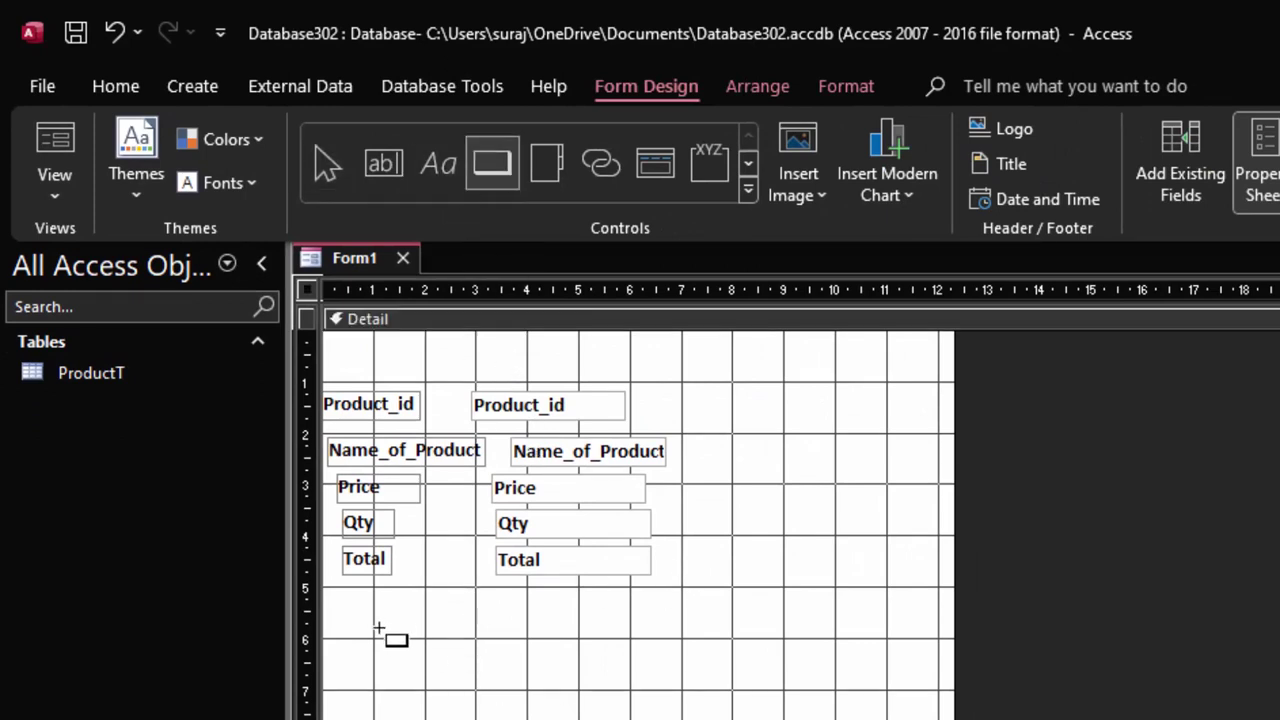
drag(379, 628, 563, 662)
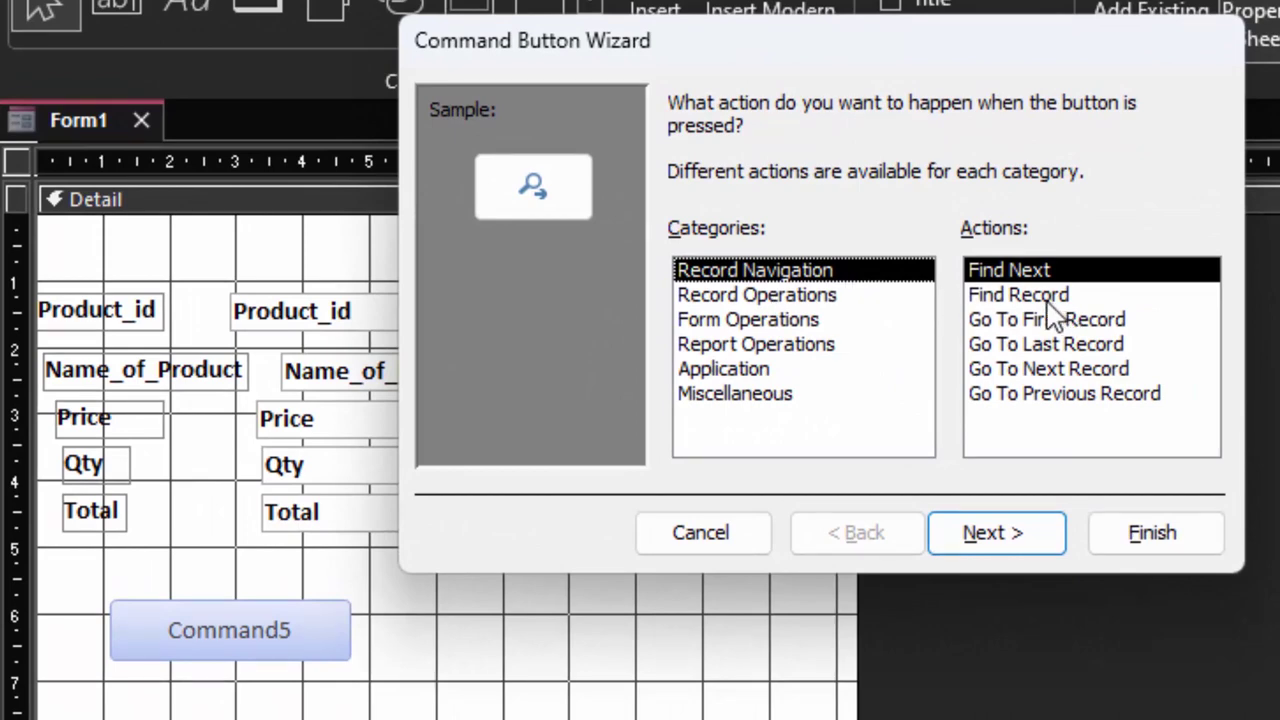
click(1072, 370)
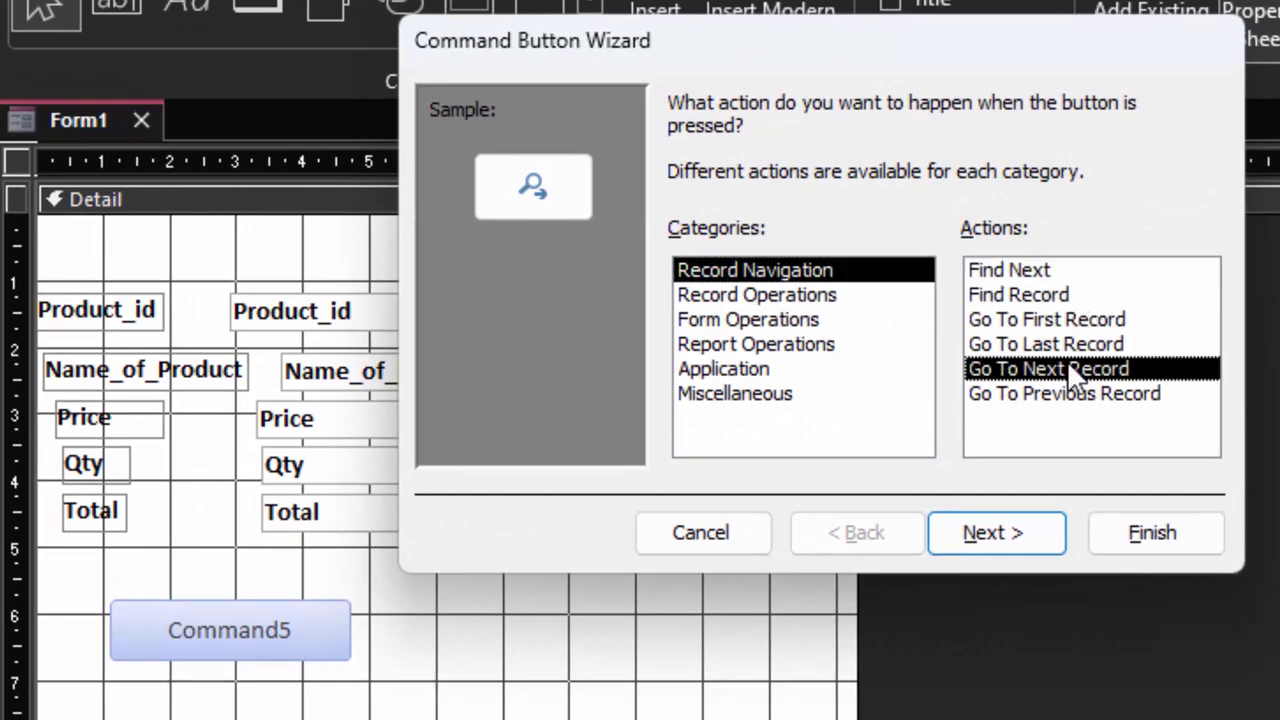
click(1020, 537)
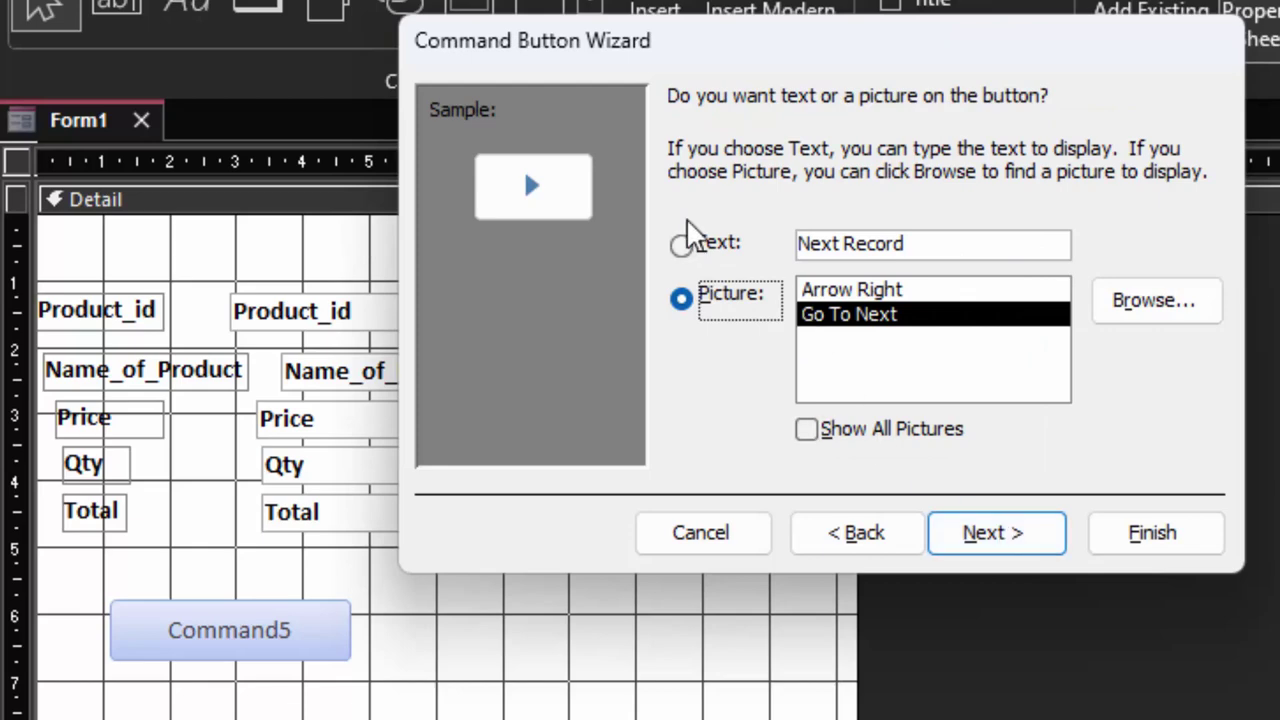
click(720, 255)
click(1012, 548)
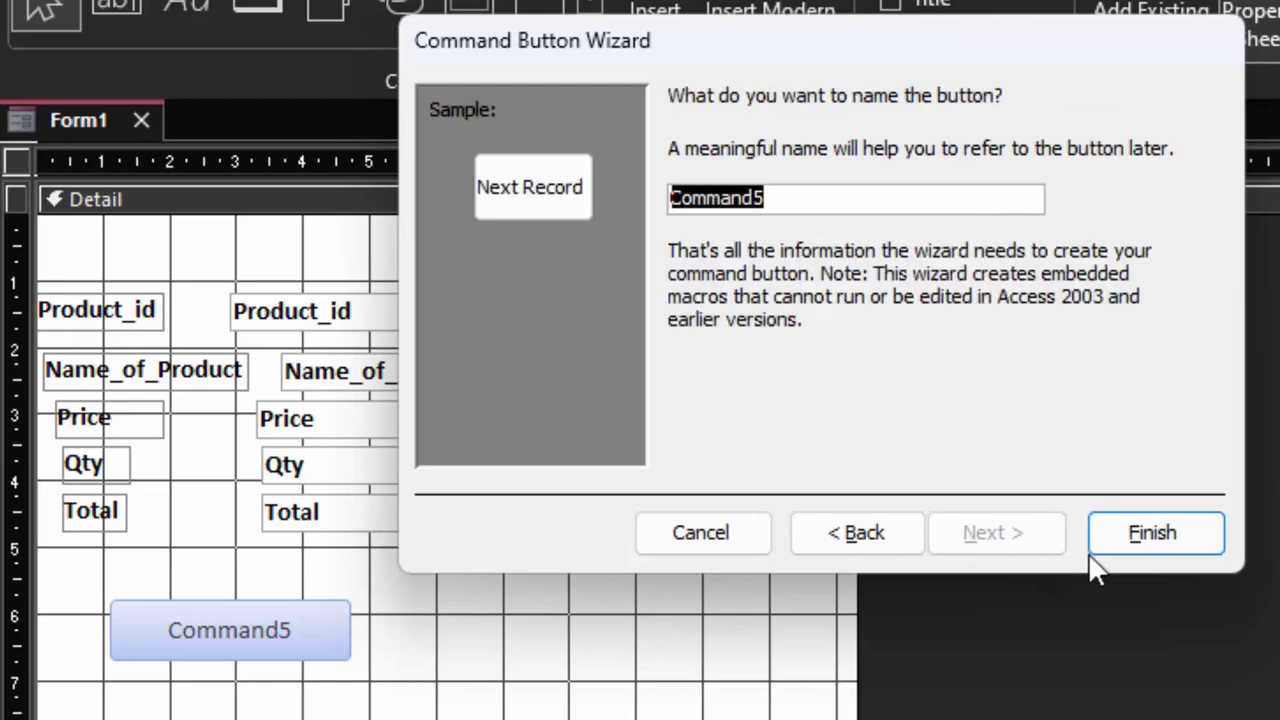
click(1190, 537)
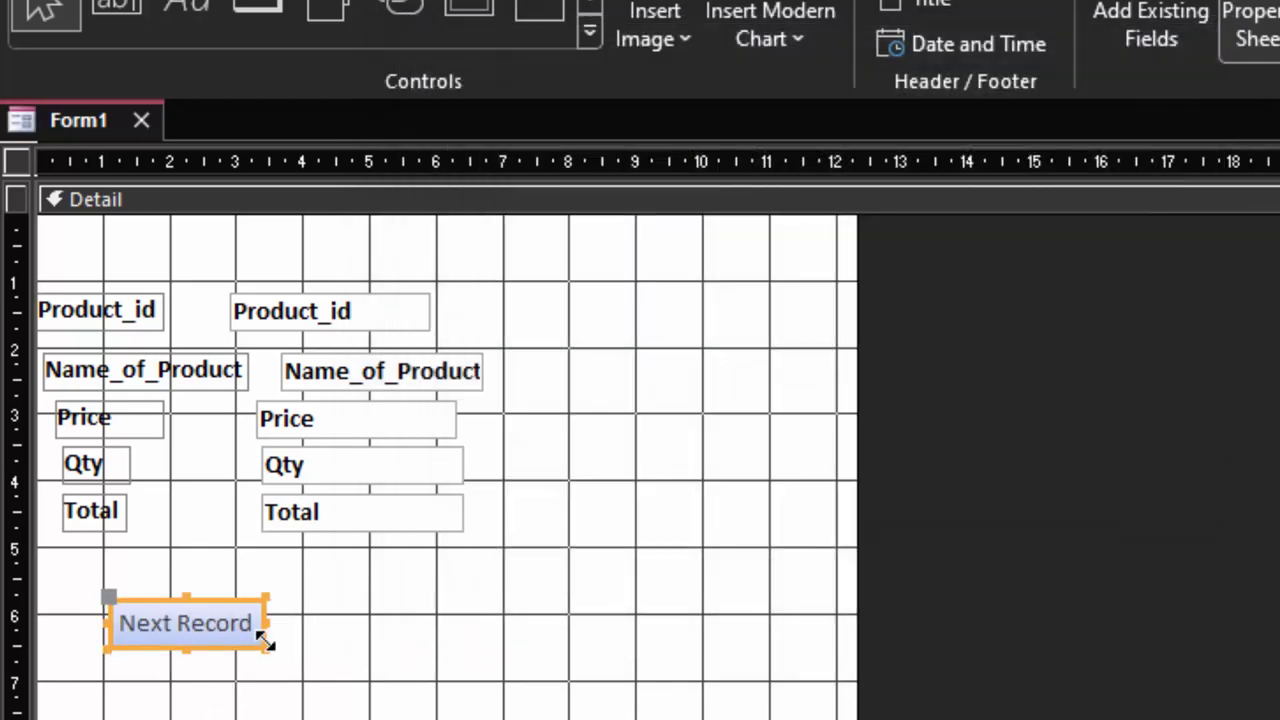
drag(266, 640, 292, 660)
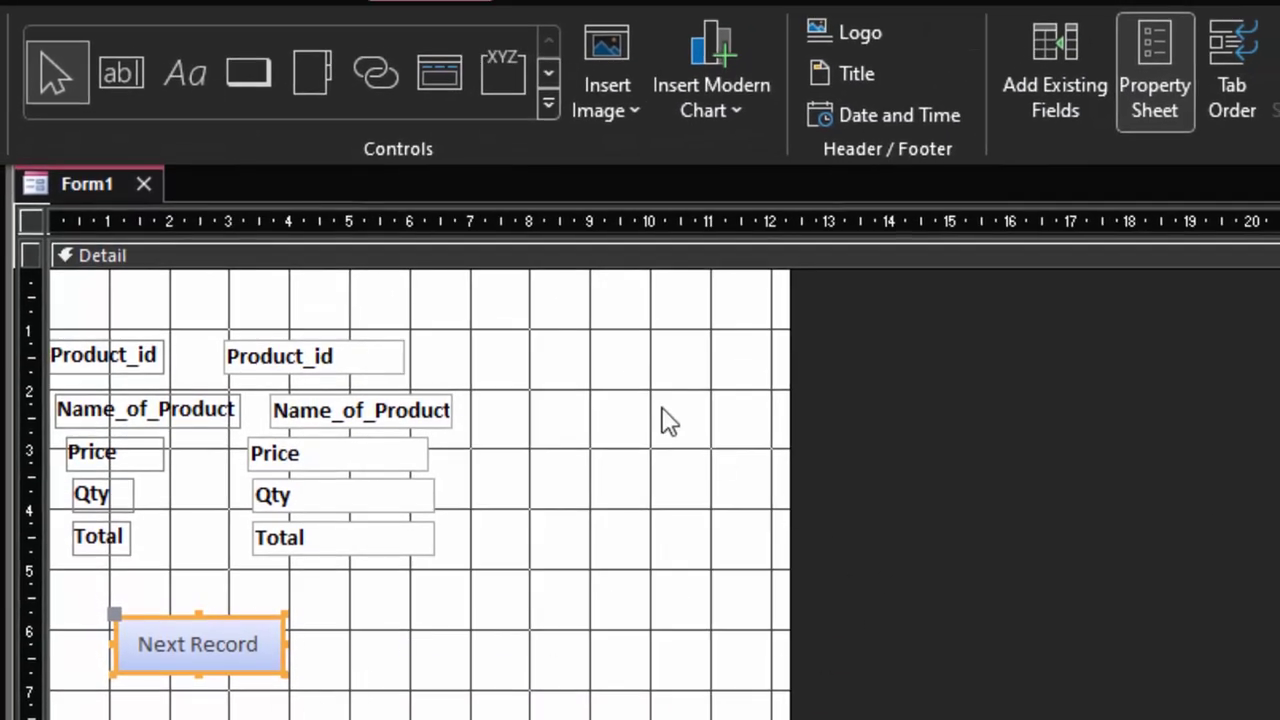
Draw a second button right of Next Record that goes to the previous record, showing text
click(250, 72)
drag(362, 630, 528, 680)
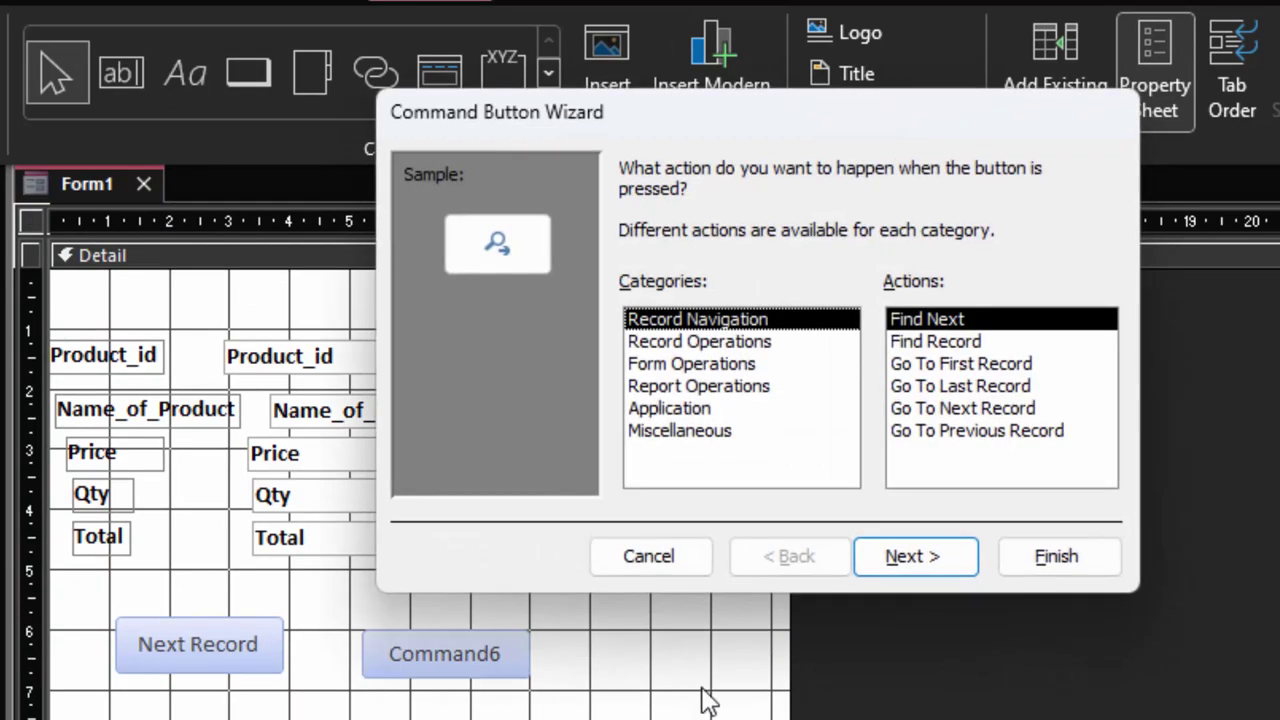
click(960, 430)
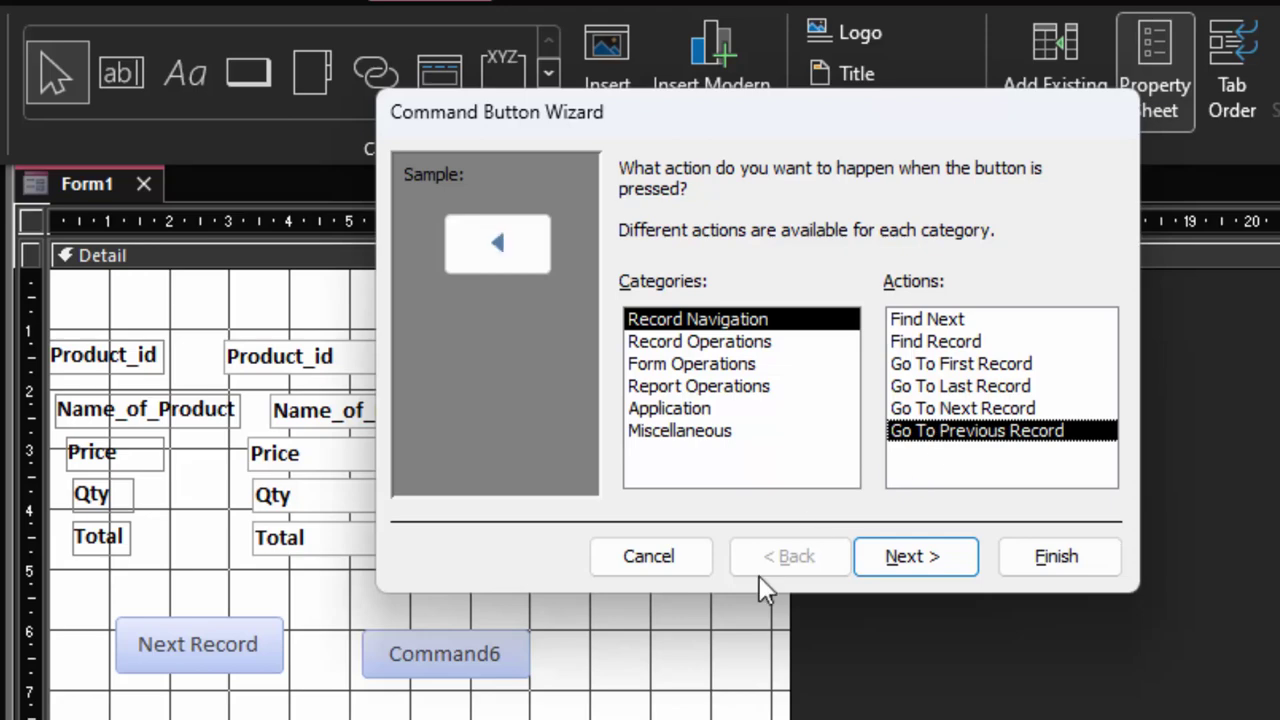
click(935, 575)
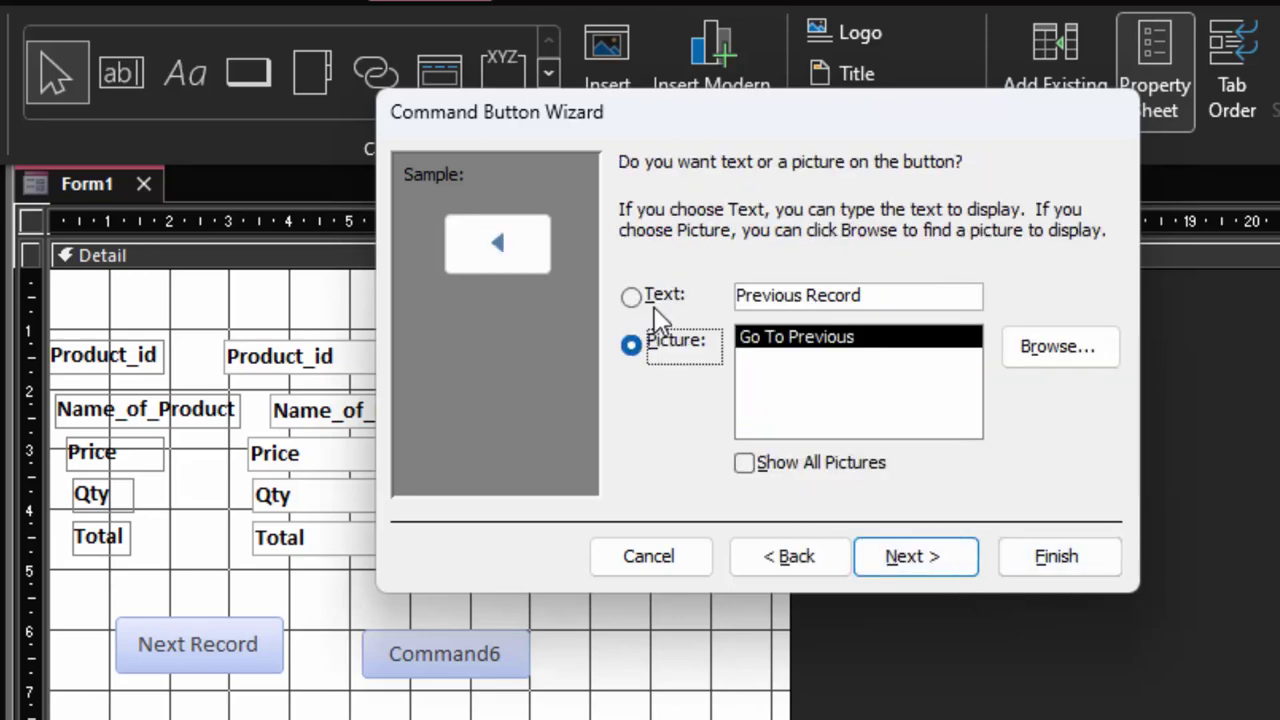
click(663, 296)
click(929, 563)
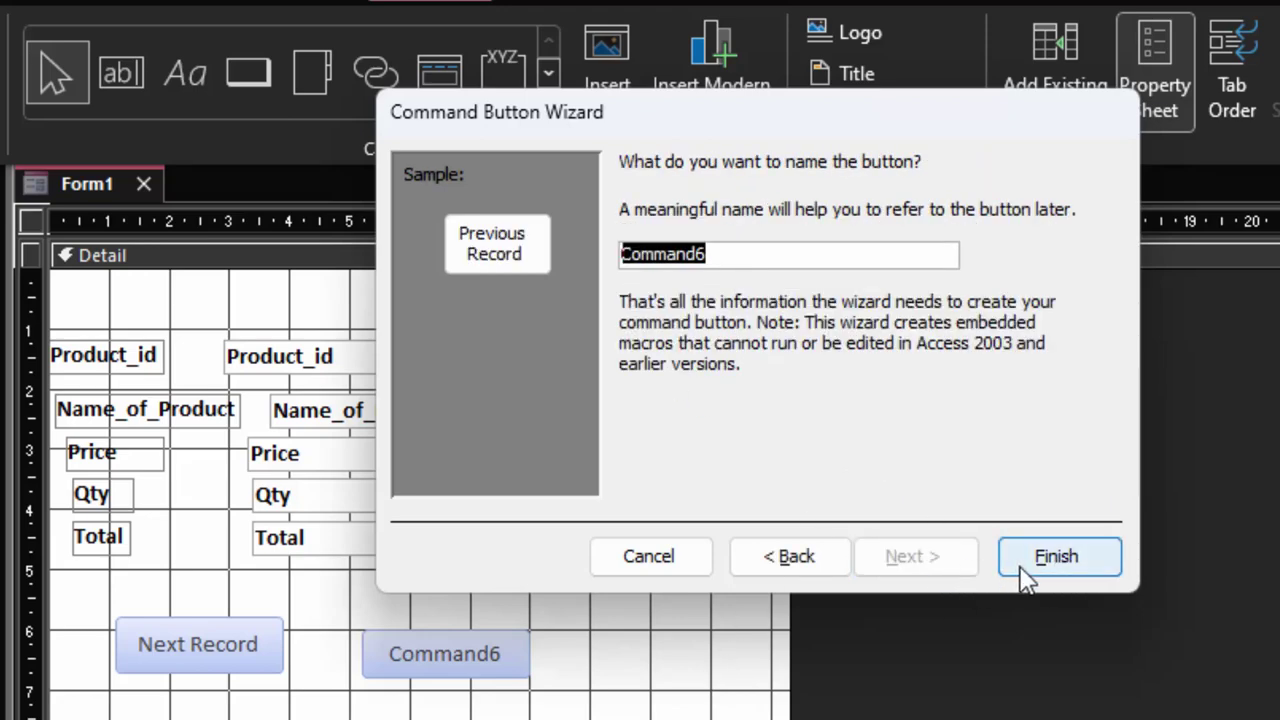
click(1075, 563)
Enlarge and widen the Previous Record button
click(543, 648)
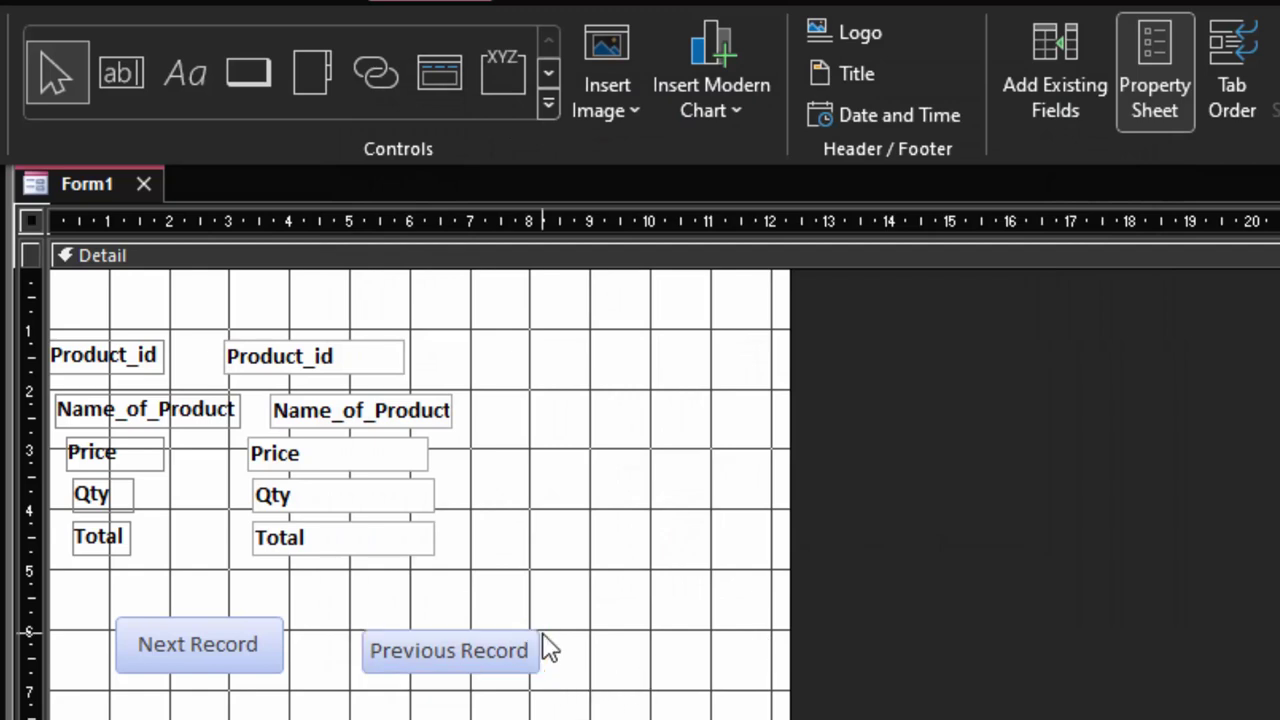
click(537, 660)
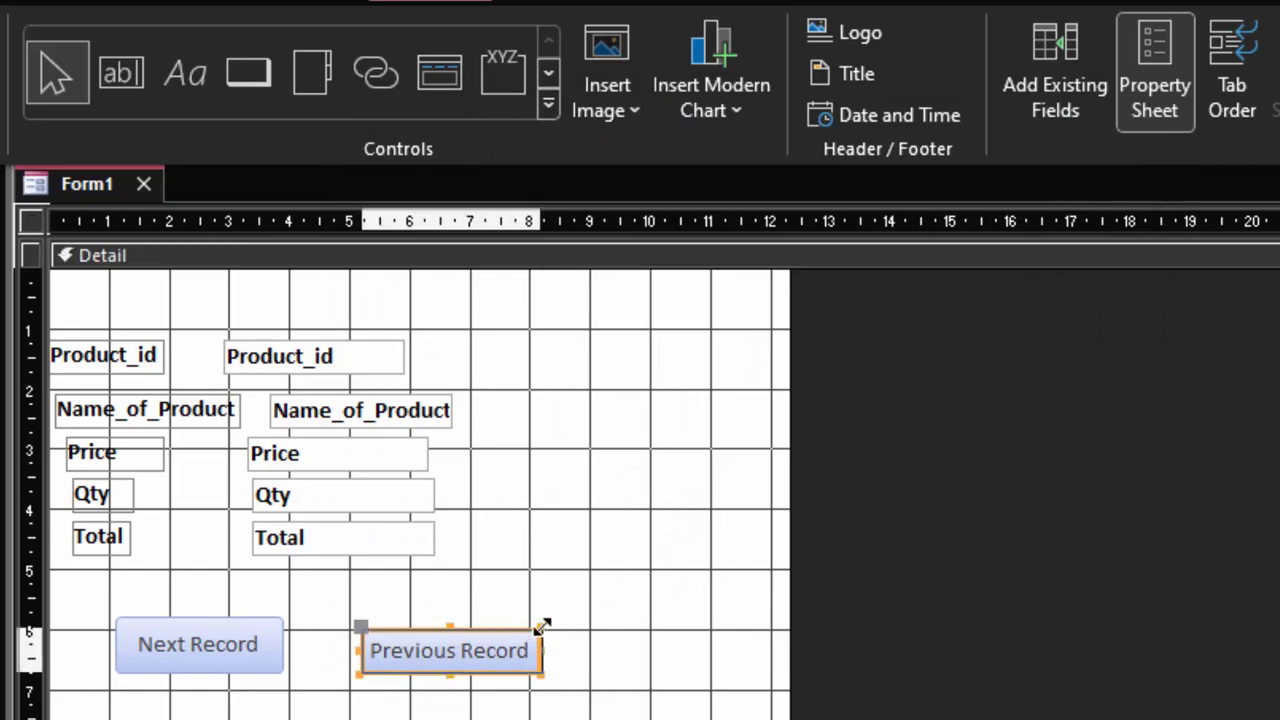
drag(540, 630, 555, 613)
click(560, 678)
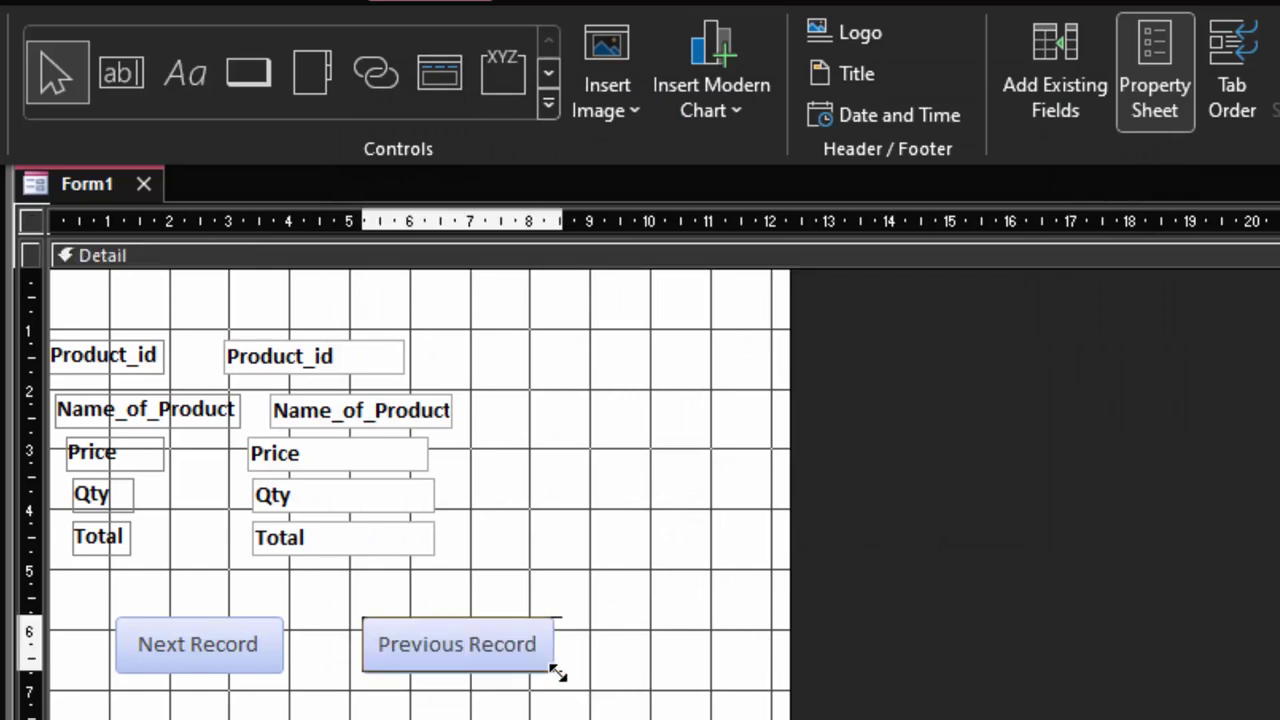
drag(562, 674, 576, 674)
click(600, 676)
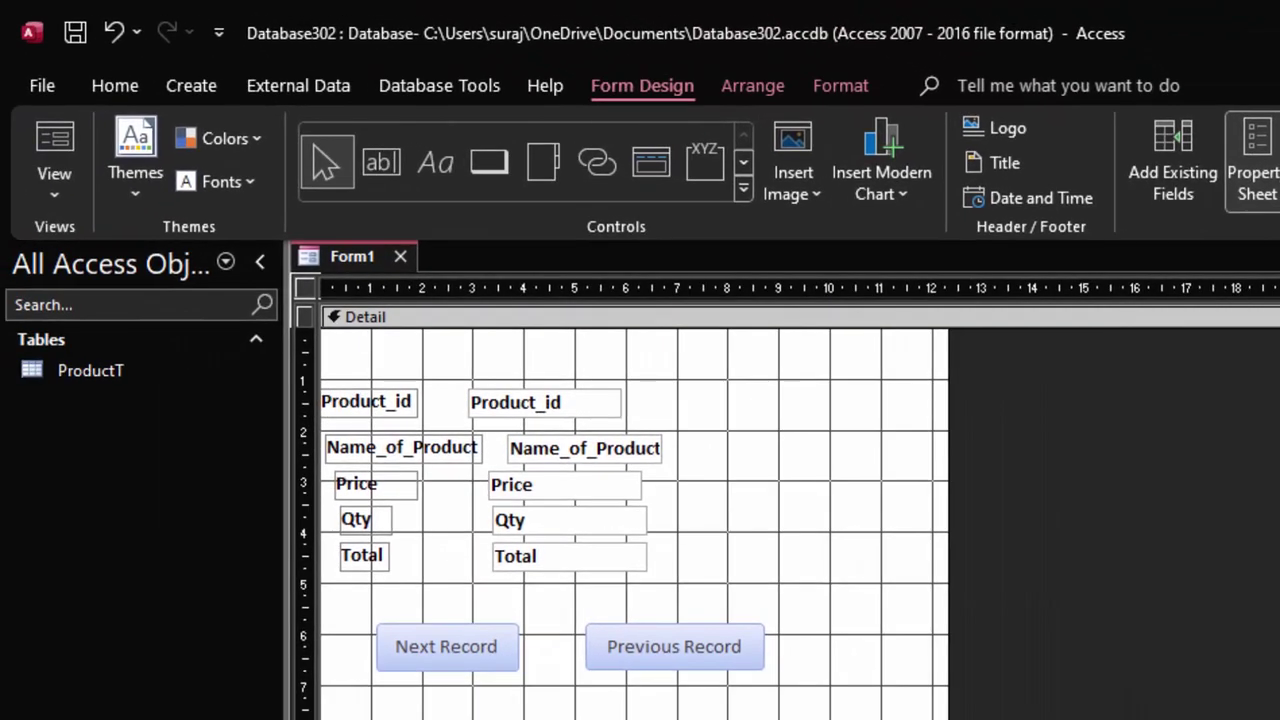
Run Form1 in Form View, step forward to record 3 and back to record 1, then close it
click(44, 141)
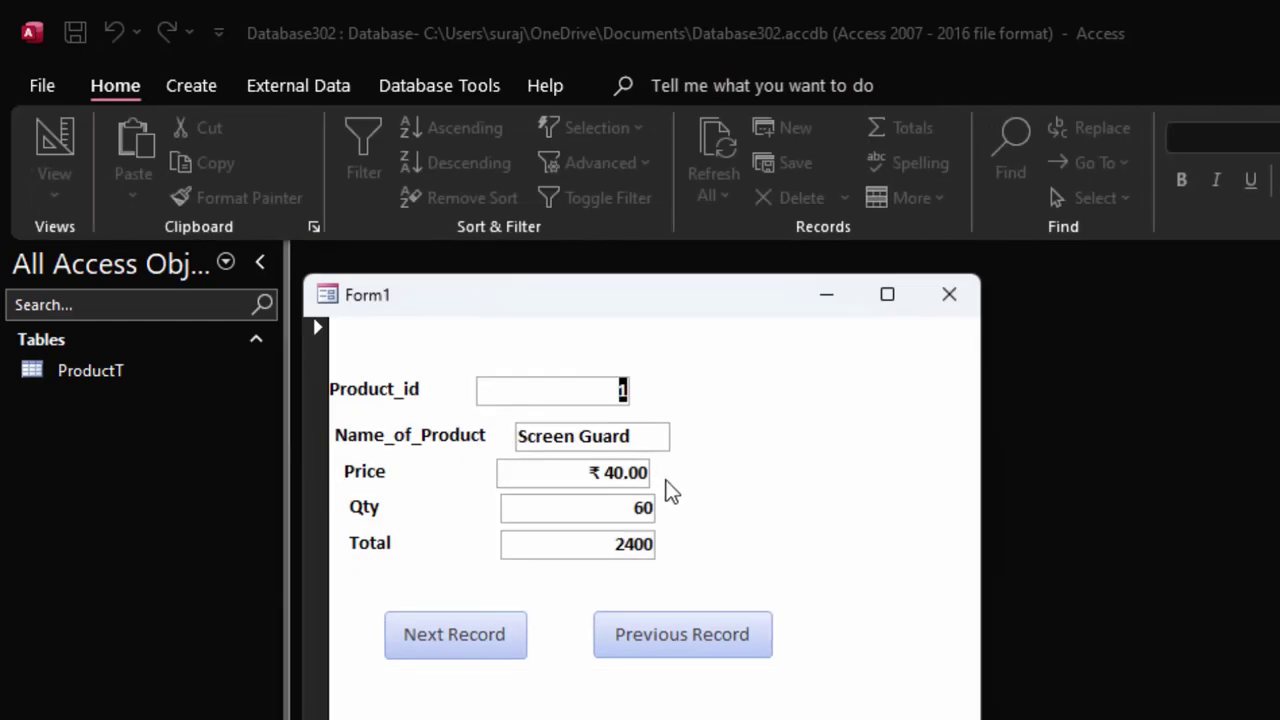
mouse_move(648, 280)
mouse_down()
mouse_move(650, 234)
mouse_move(950, 158)
mouse_up()
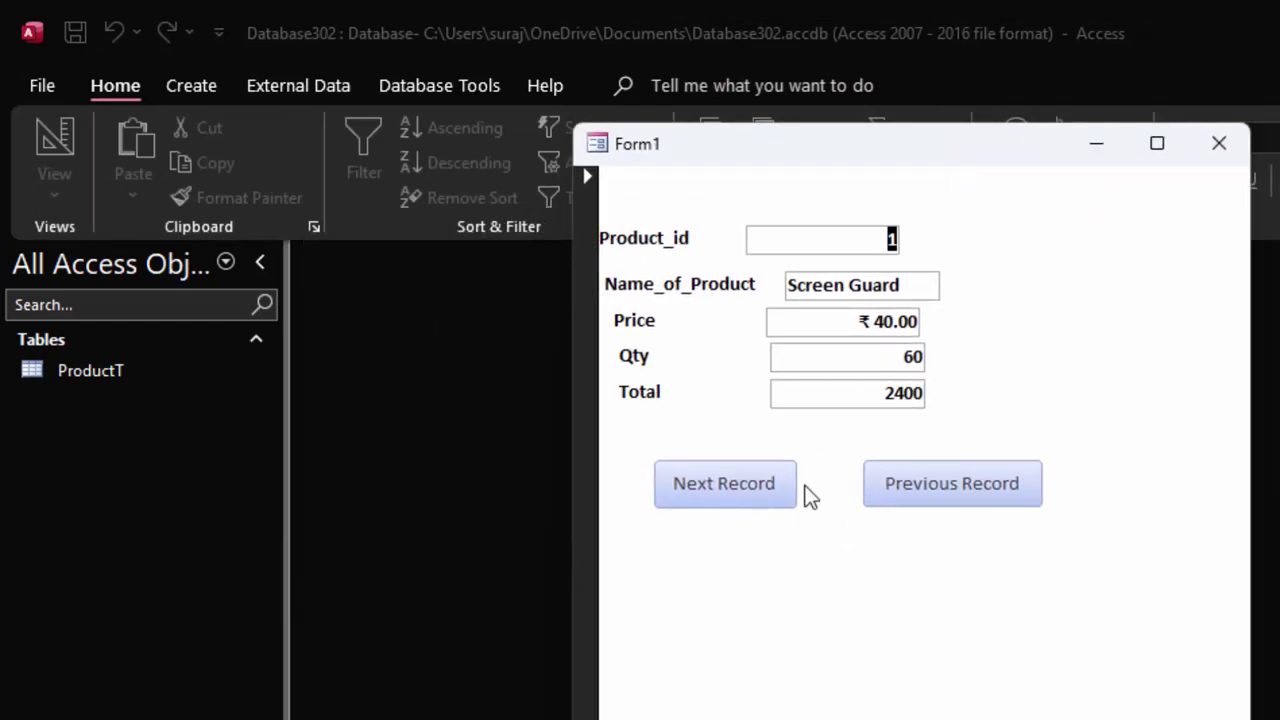
click(750, 487)
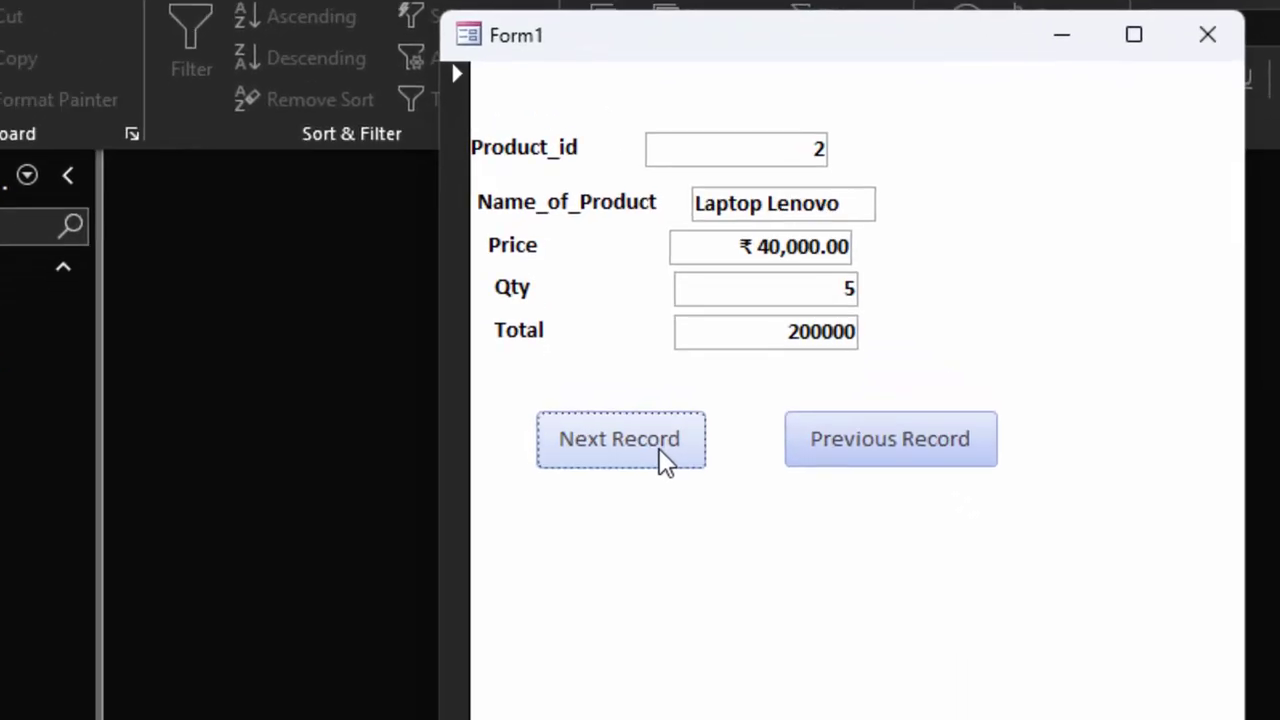
click(659, 448)
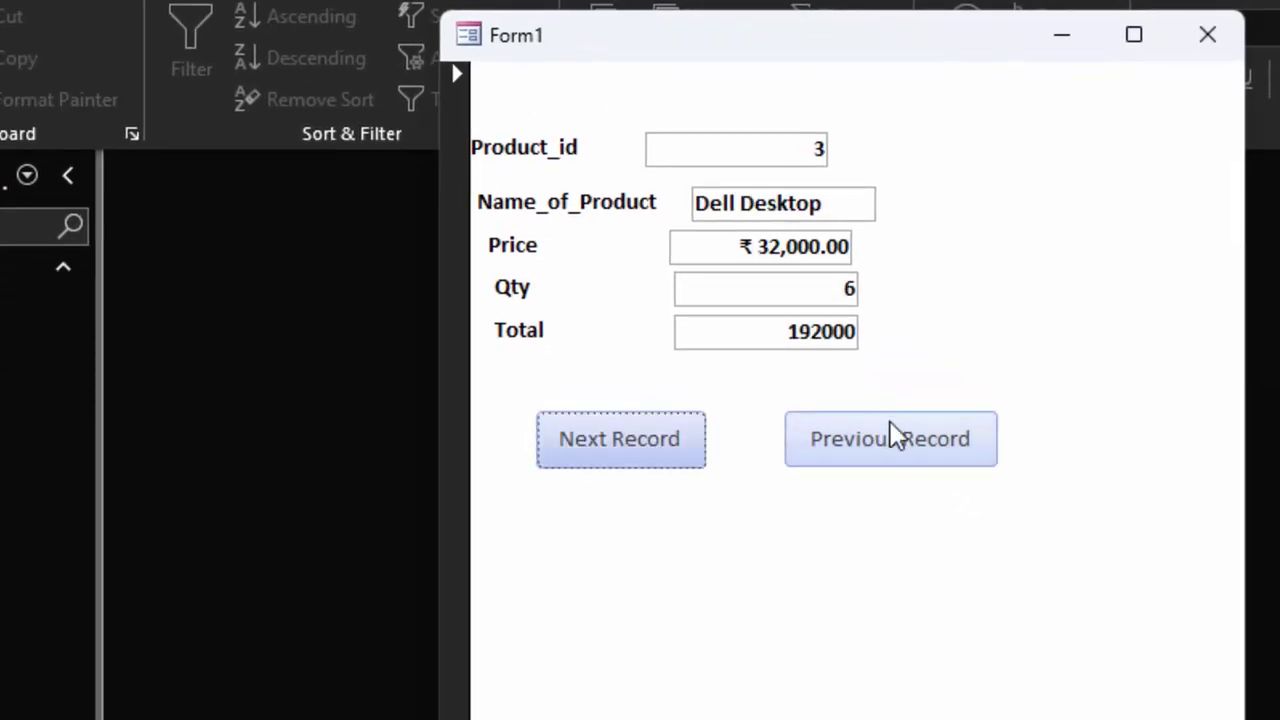
click(900, 455)
click(897, 450)
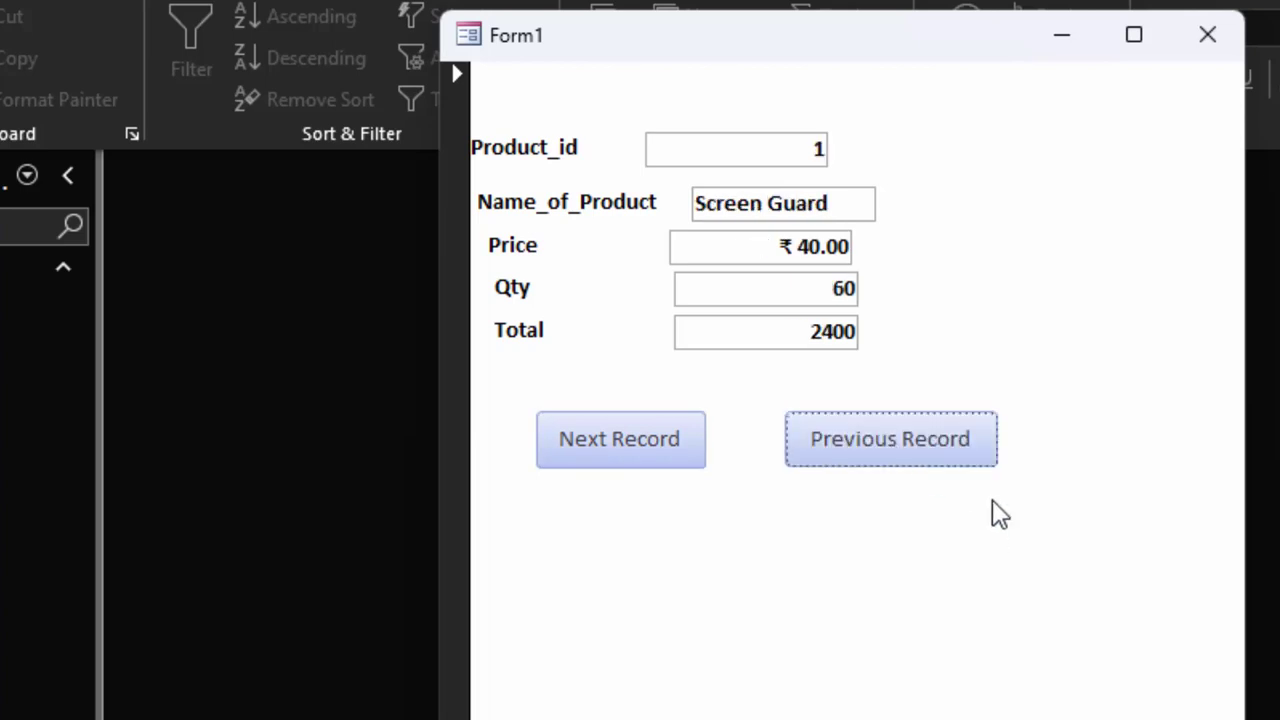
click(1208, 36)
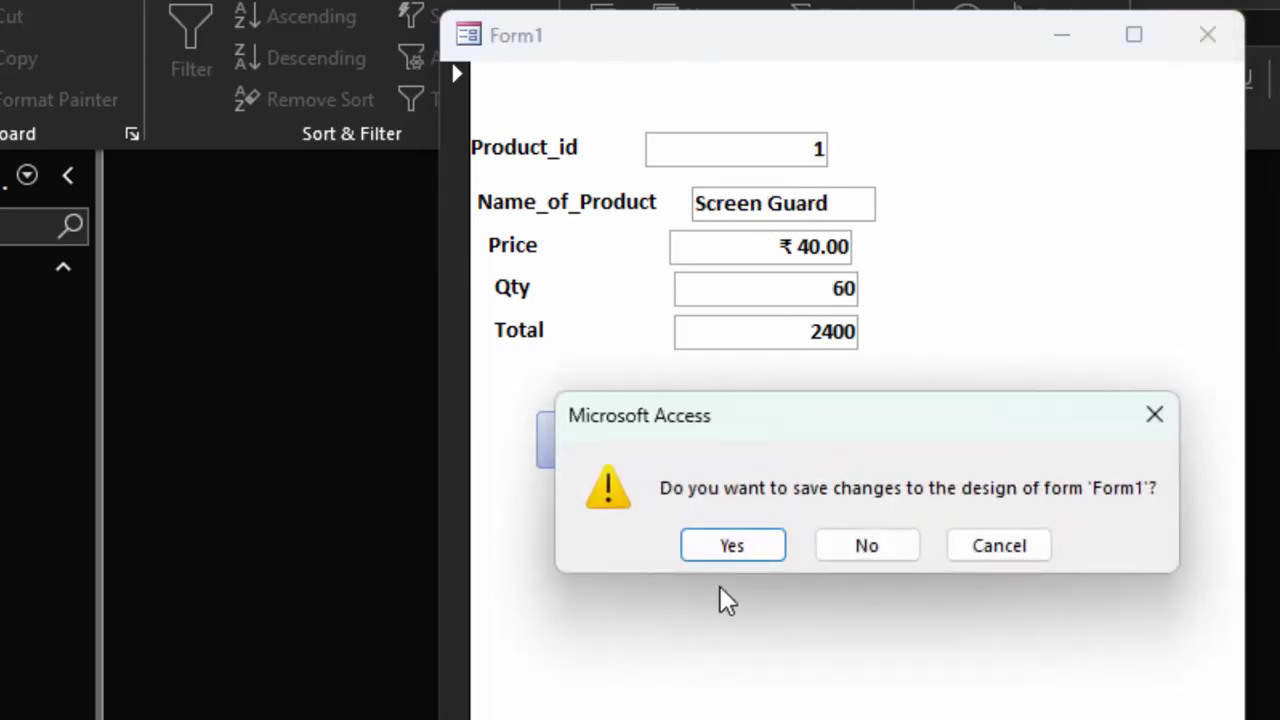
Confirm saving the form's design under the name ProductF
click(718, 544)
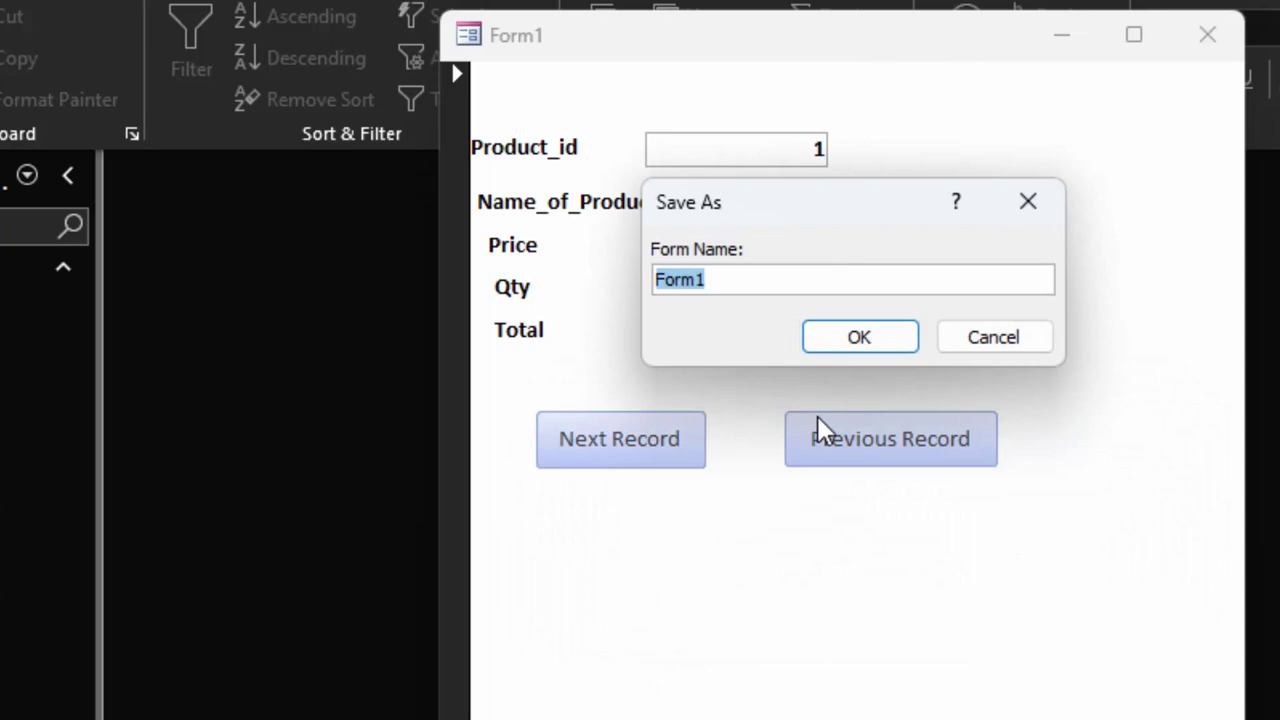
key(BackSpace)
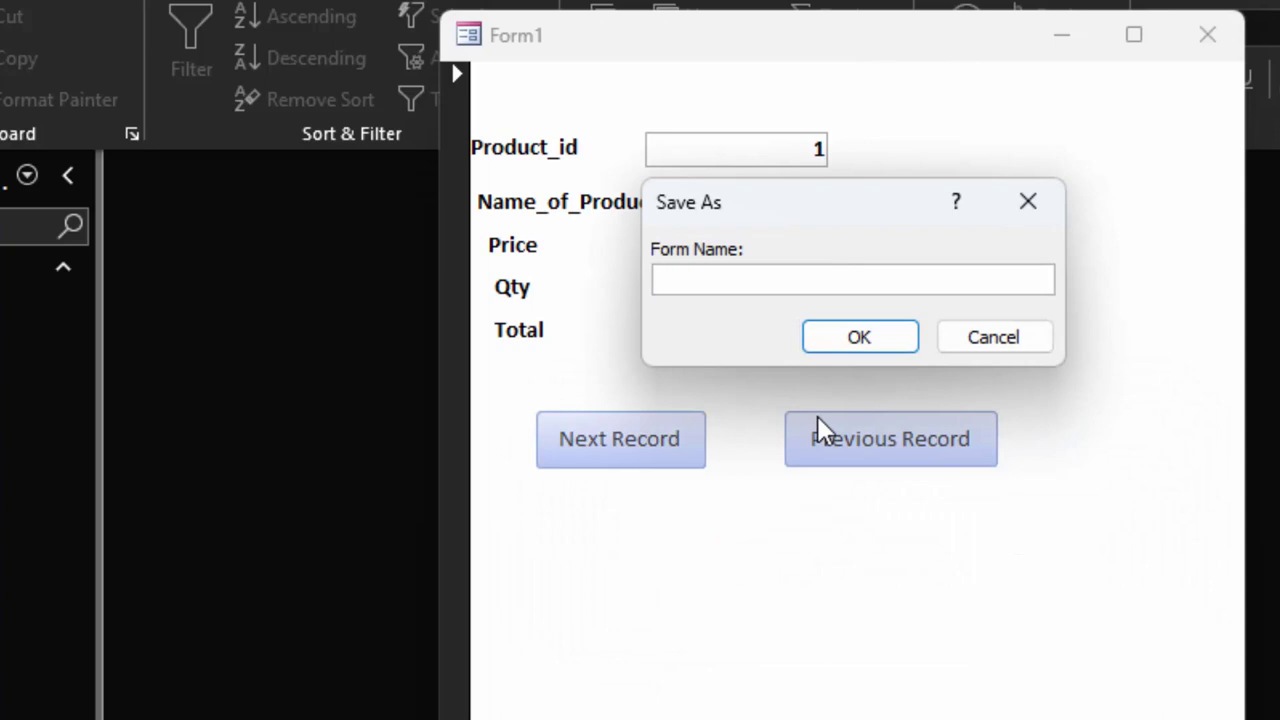
text(Prod)
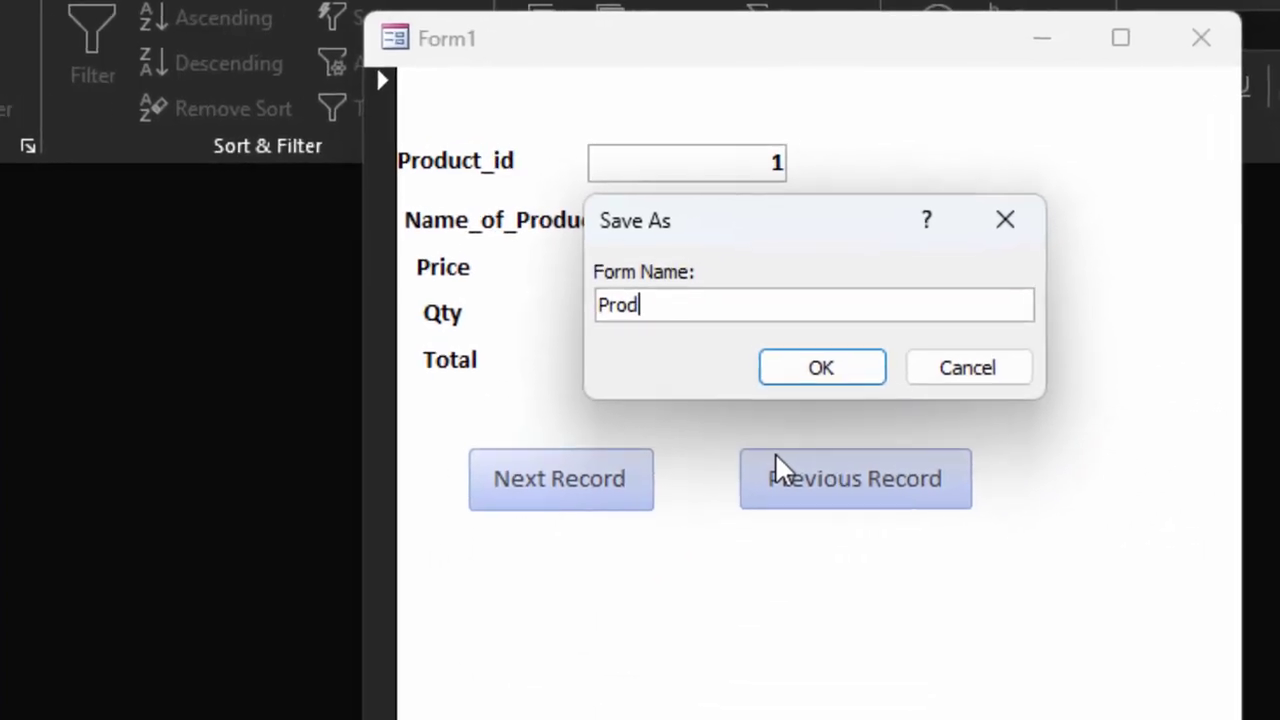
text(uctF)
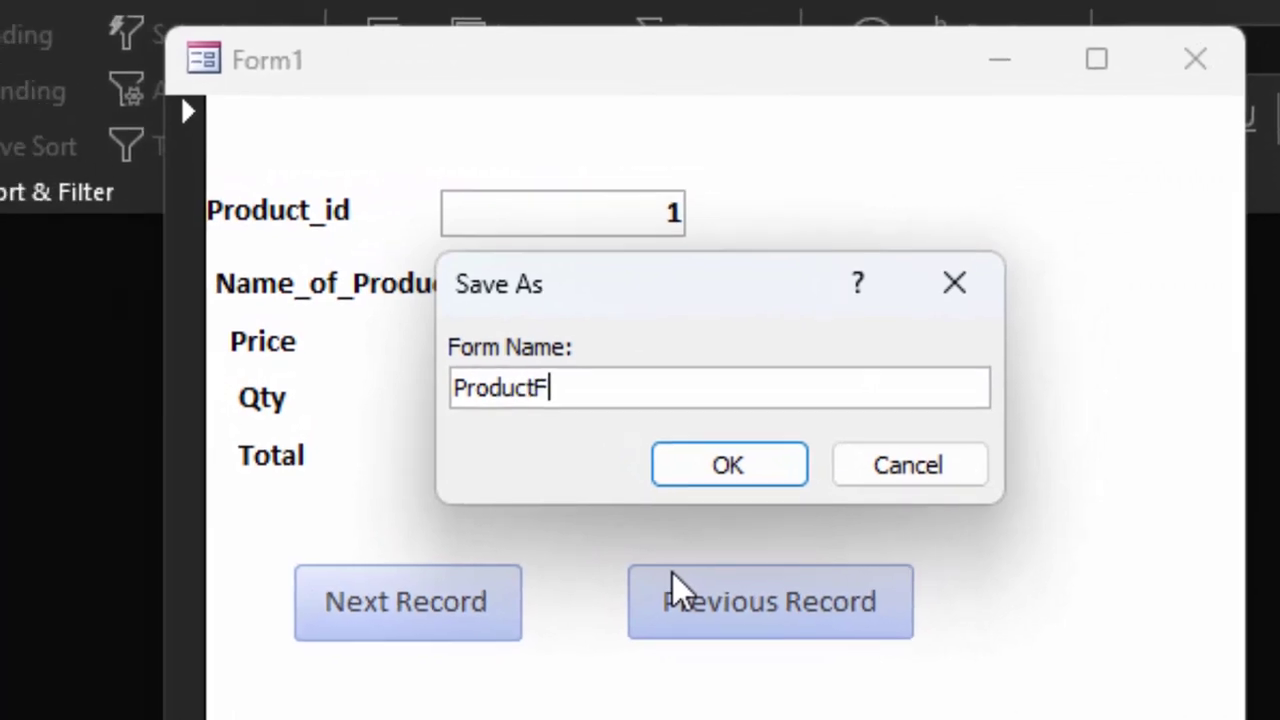
key(Return)
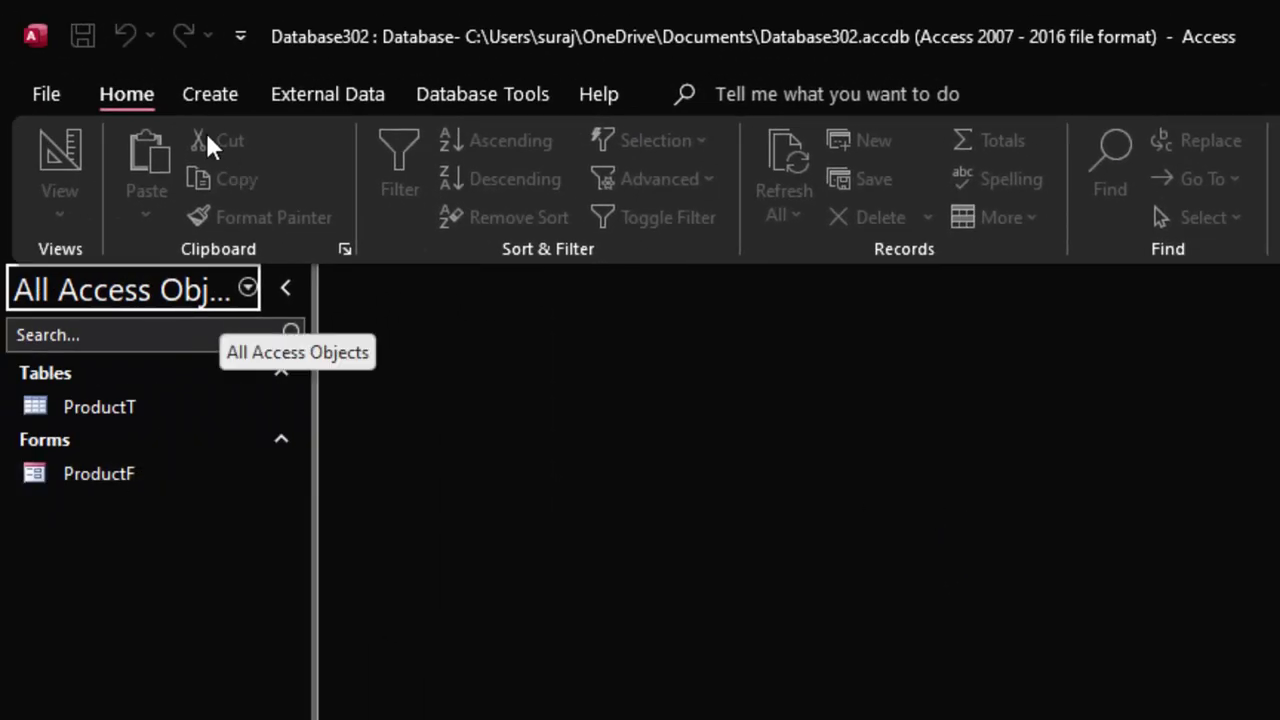
Run the Simple Query Wizard on ProductT with Product_id, choosing to modify the design afterwards
click(216, 101)
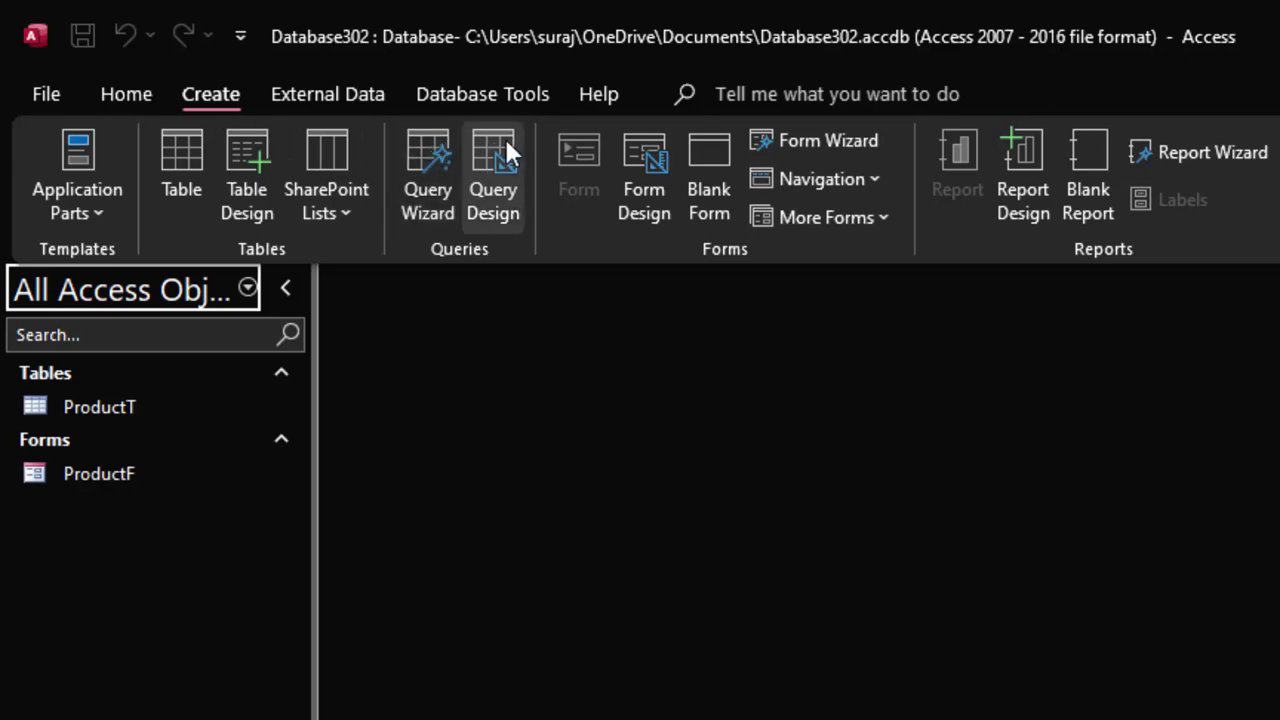
click(418, 140)
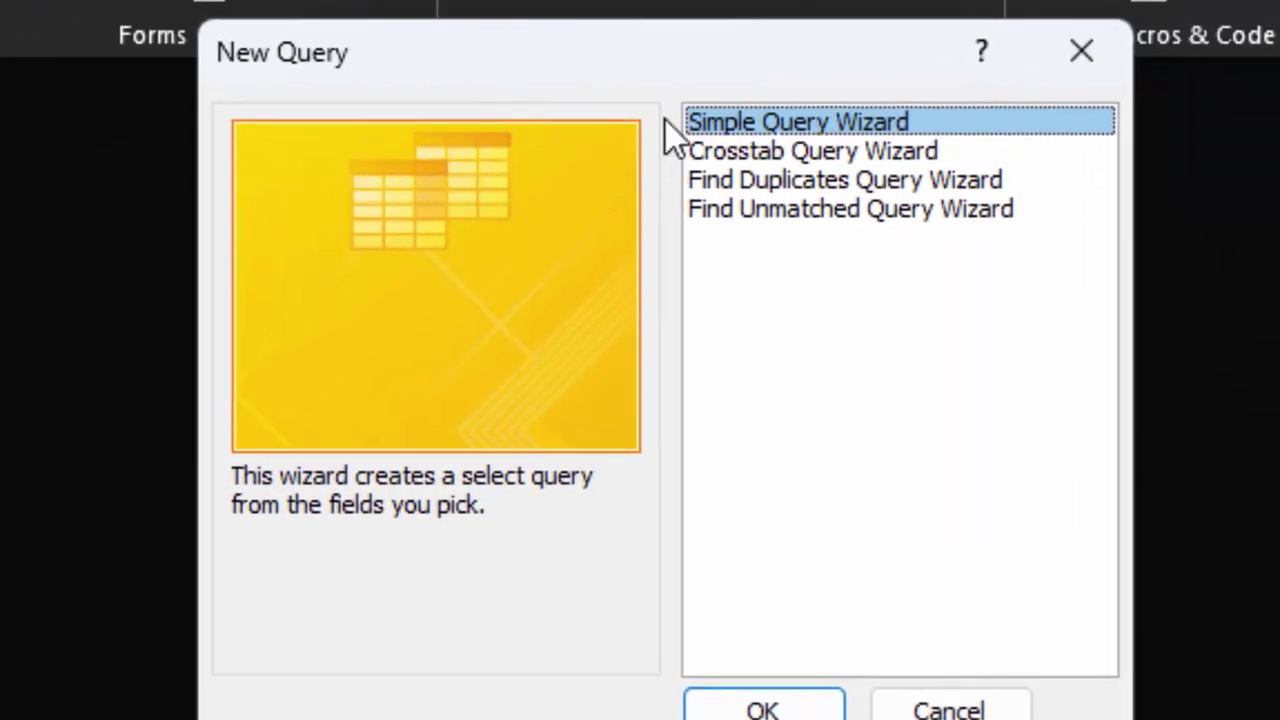
click(700, 713)
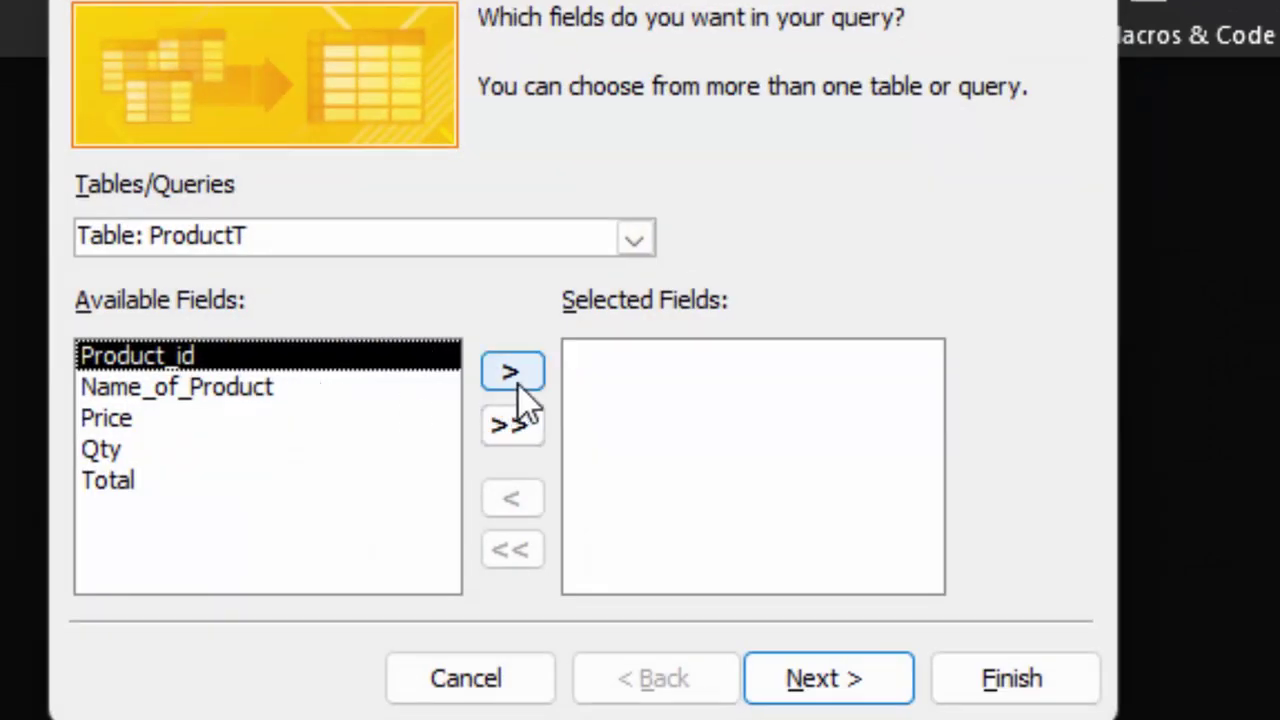
click(642, 242)
click(590, 272)
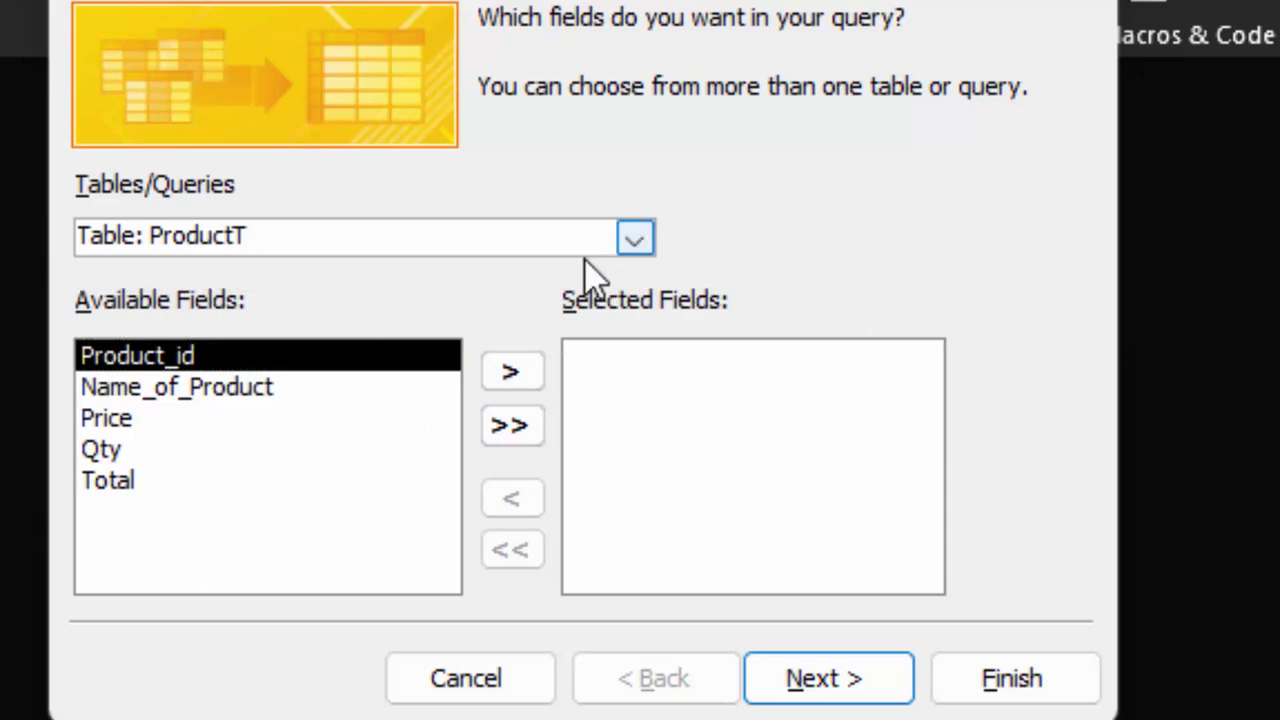
click(512, 376)
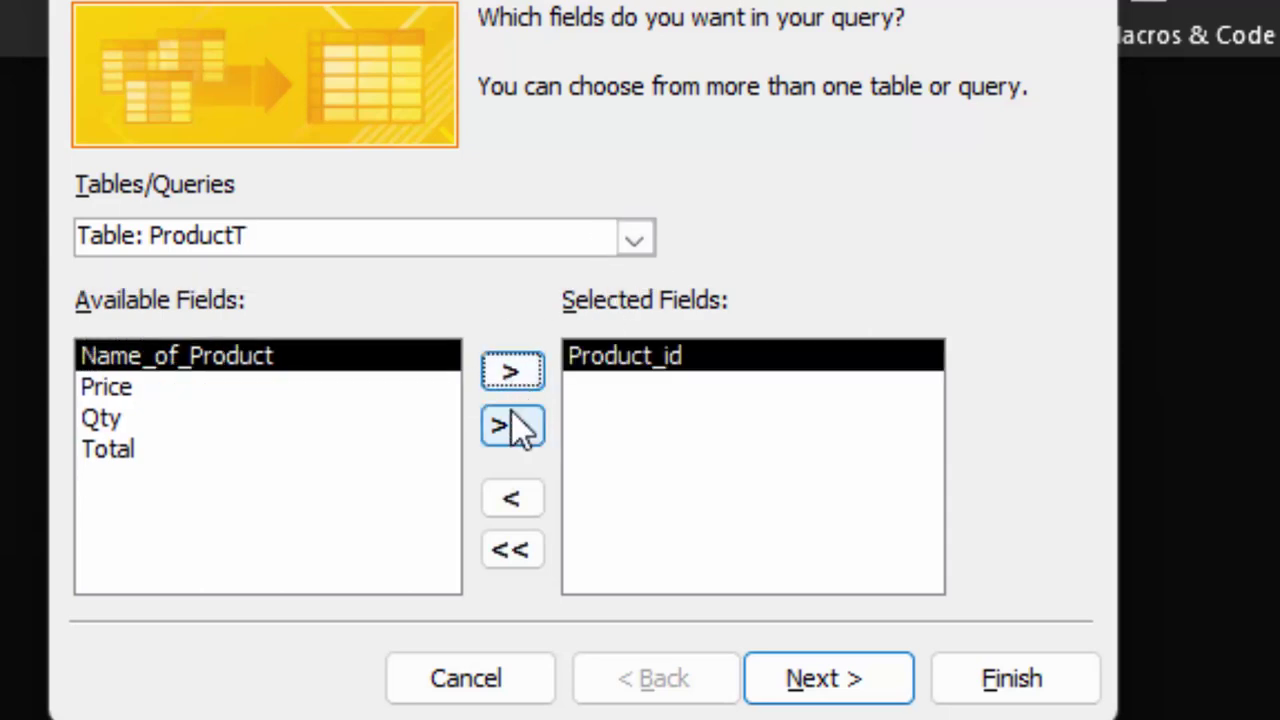
click(845, 683)
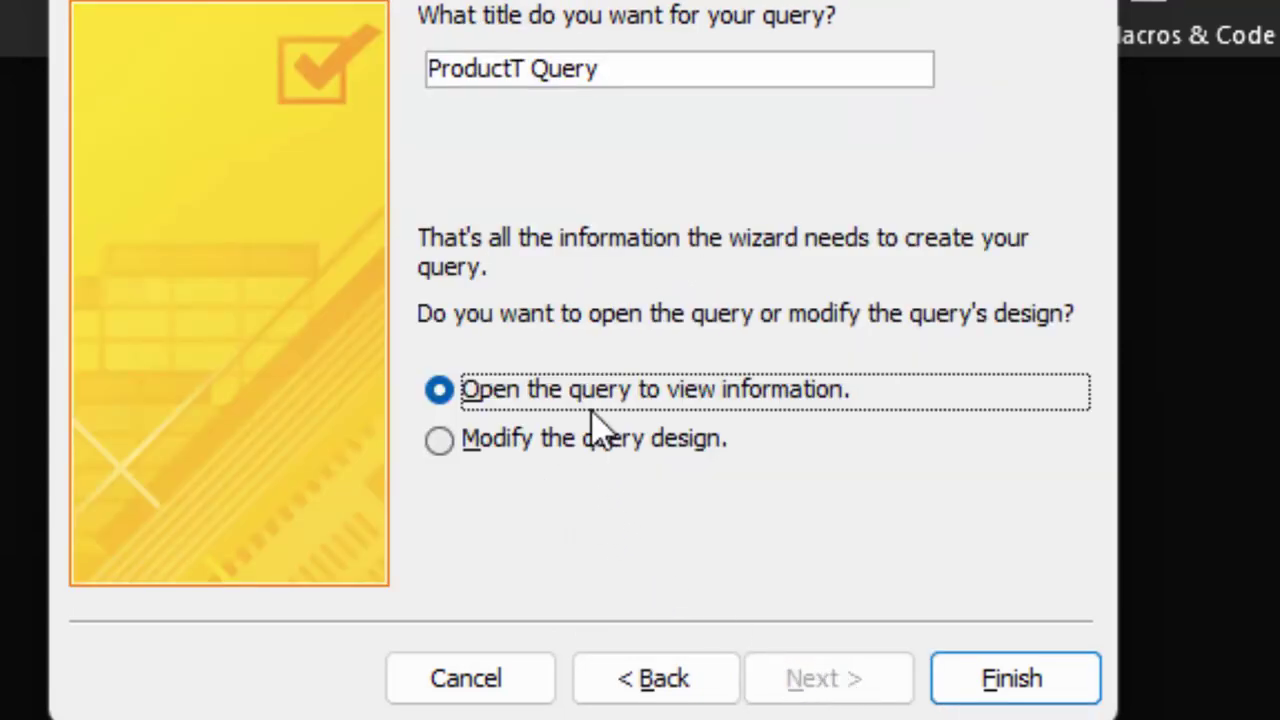
click(516, 450)
click(1010, 678)
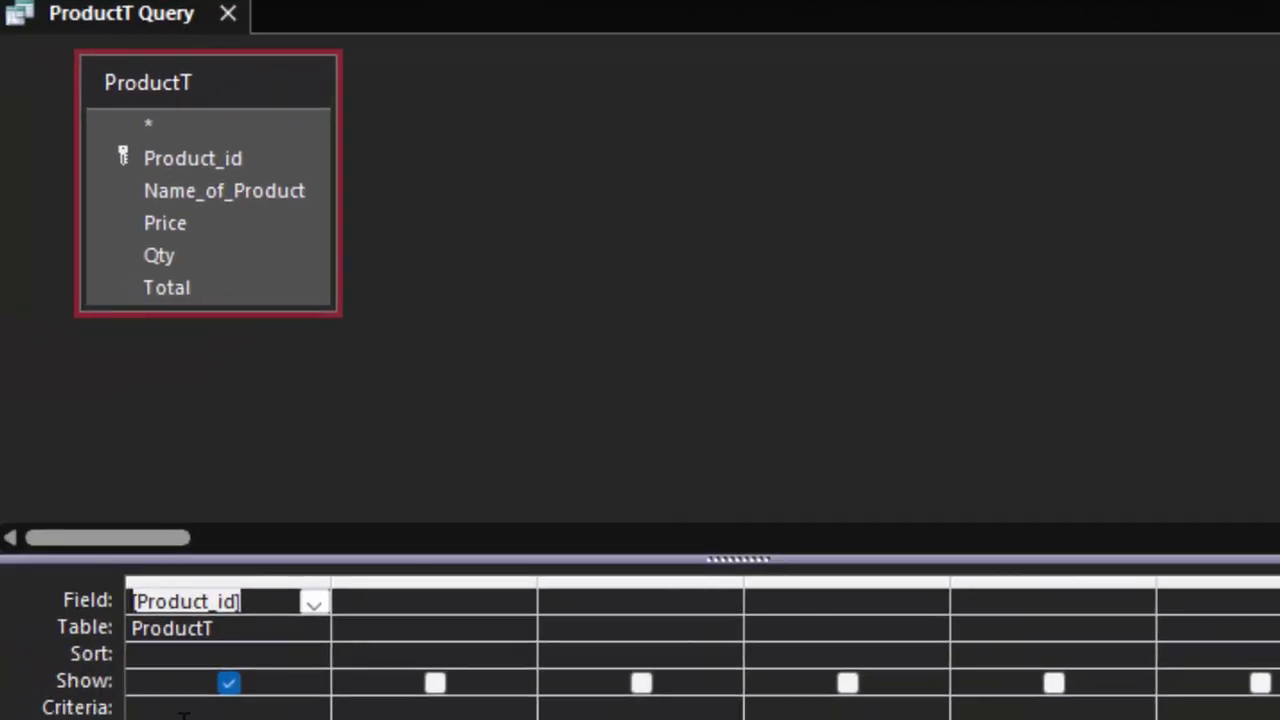
Drag Name_of_Product, Price, Qty and Total into query columns 2–5
click(258, 252)
click(255, 224)
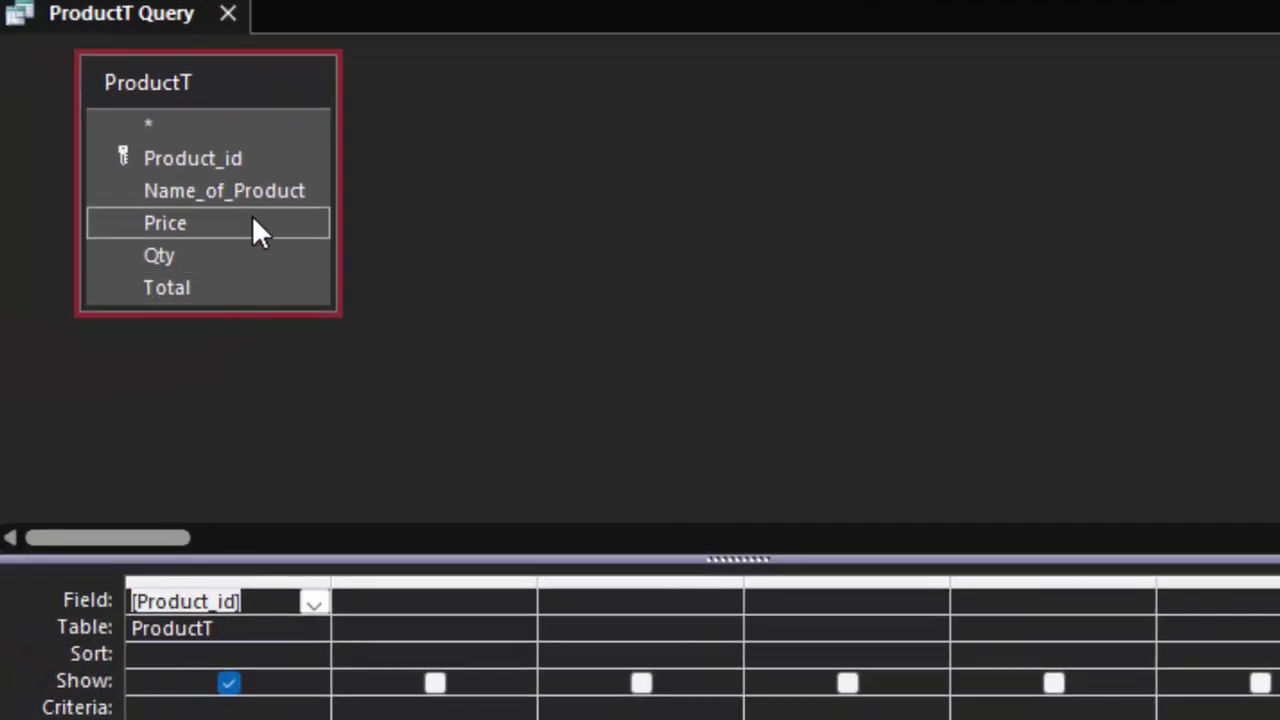
drag(241, 190, 394, 590)
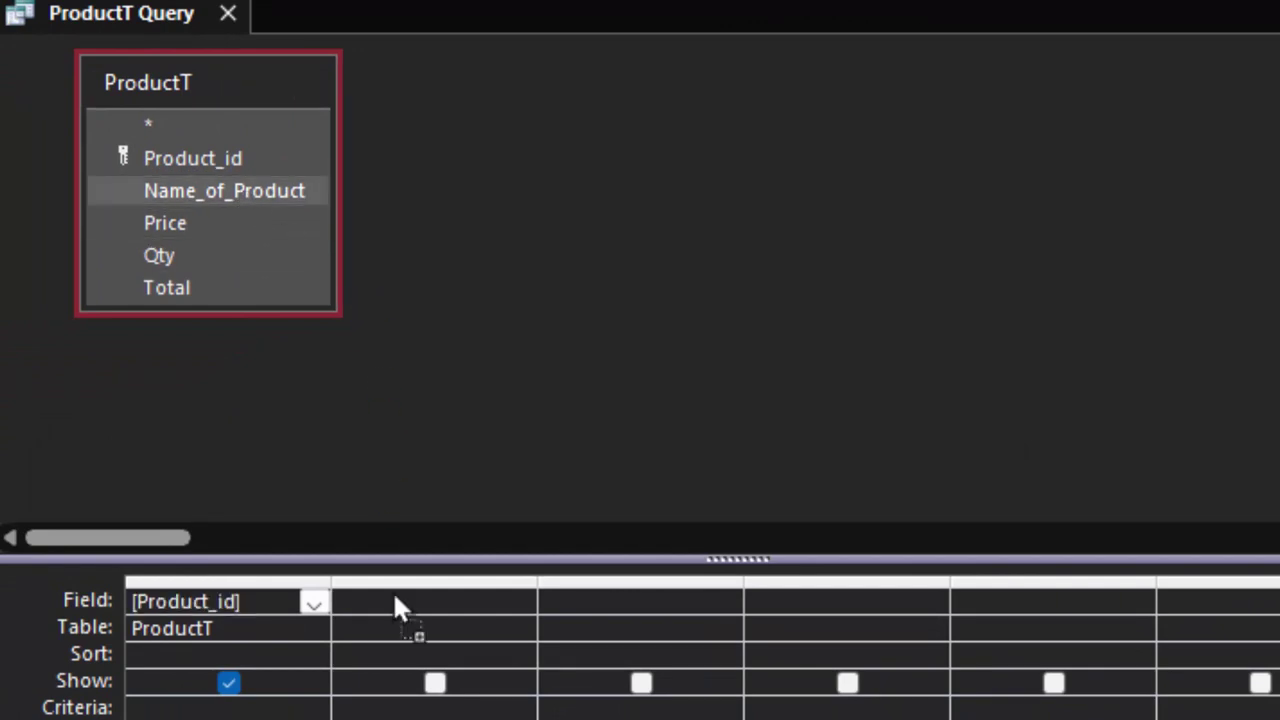
click(185, 229)
drag(185, 229, 600, 606)
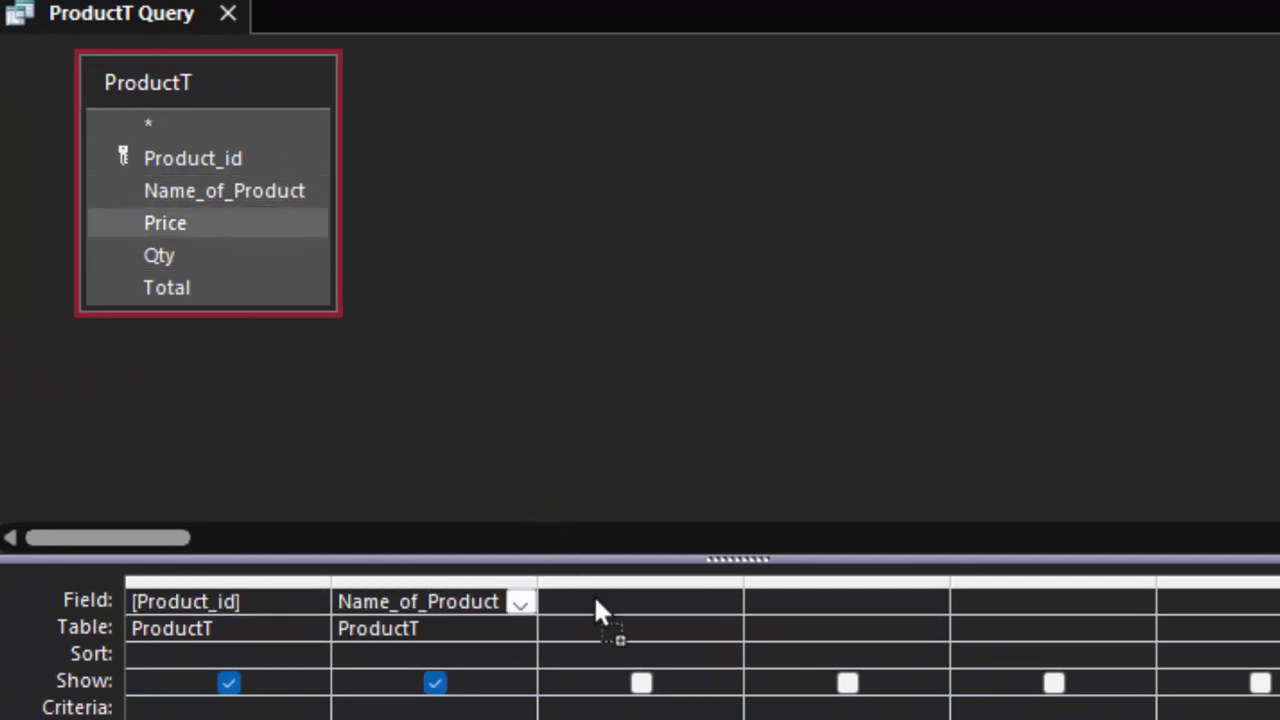
click(197, 272)
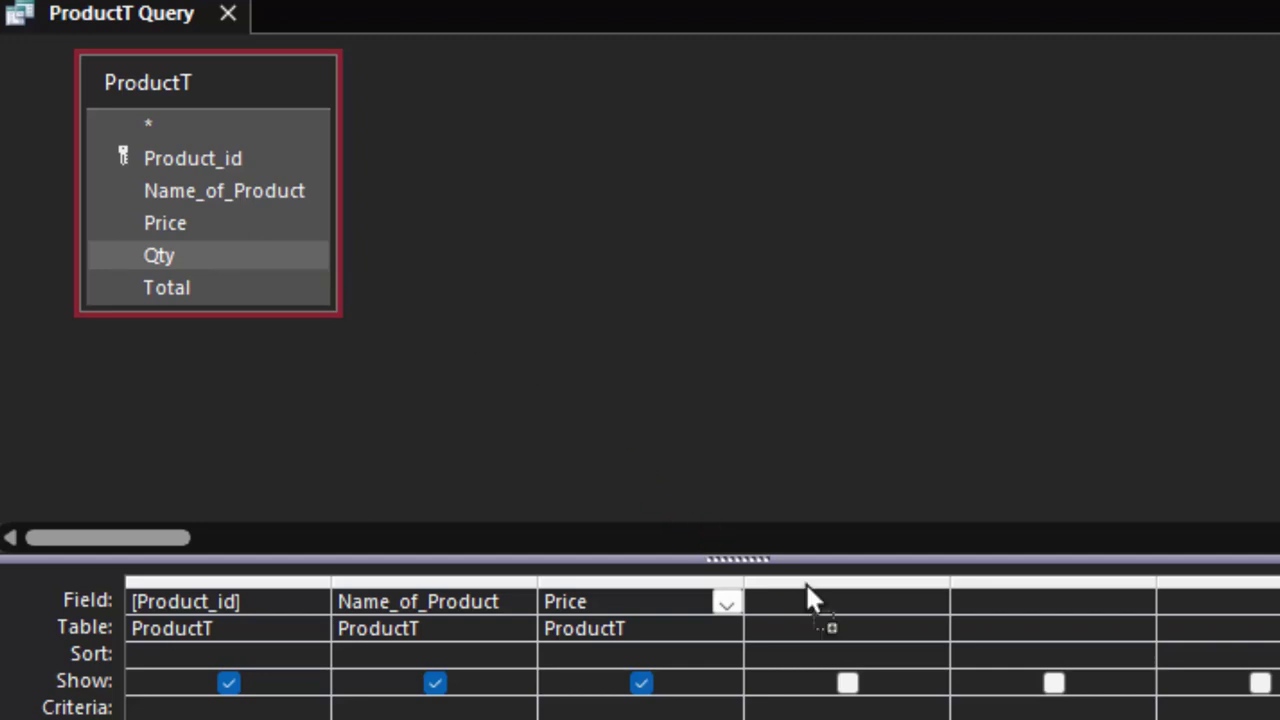
drag(348, 292, 825, 594)
click(239, 292)
drag(239, 292, 1000, 611)
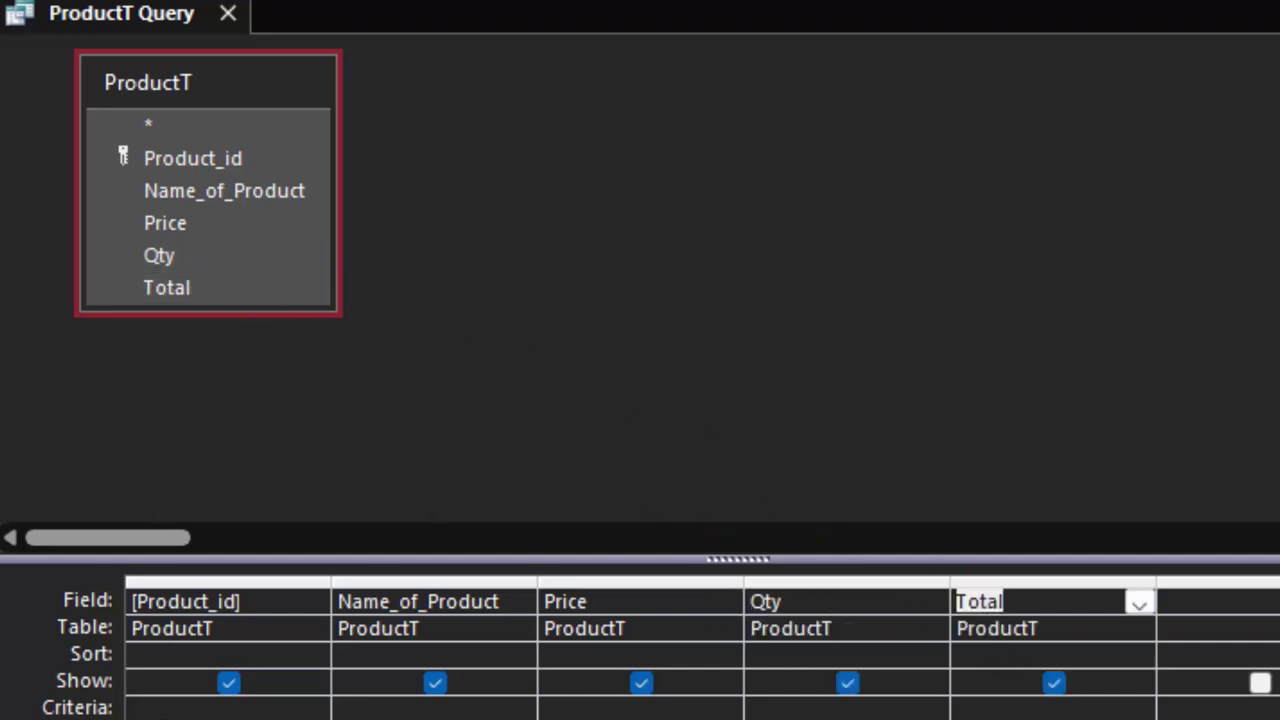
click(148, 708)
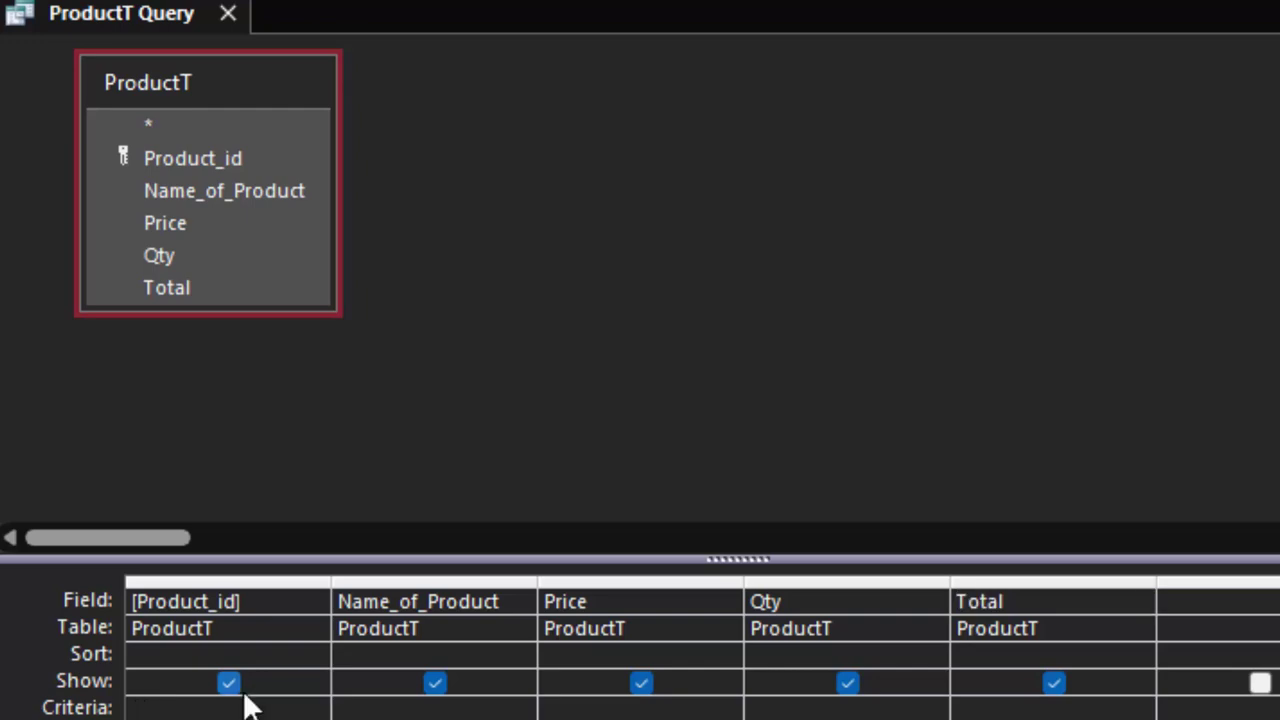
Set Product_id's criterion to [Forms]![ProductF]![Product_id], then save and close the query
text(f)
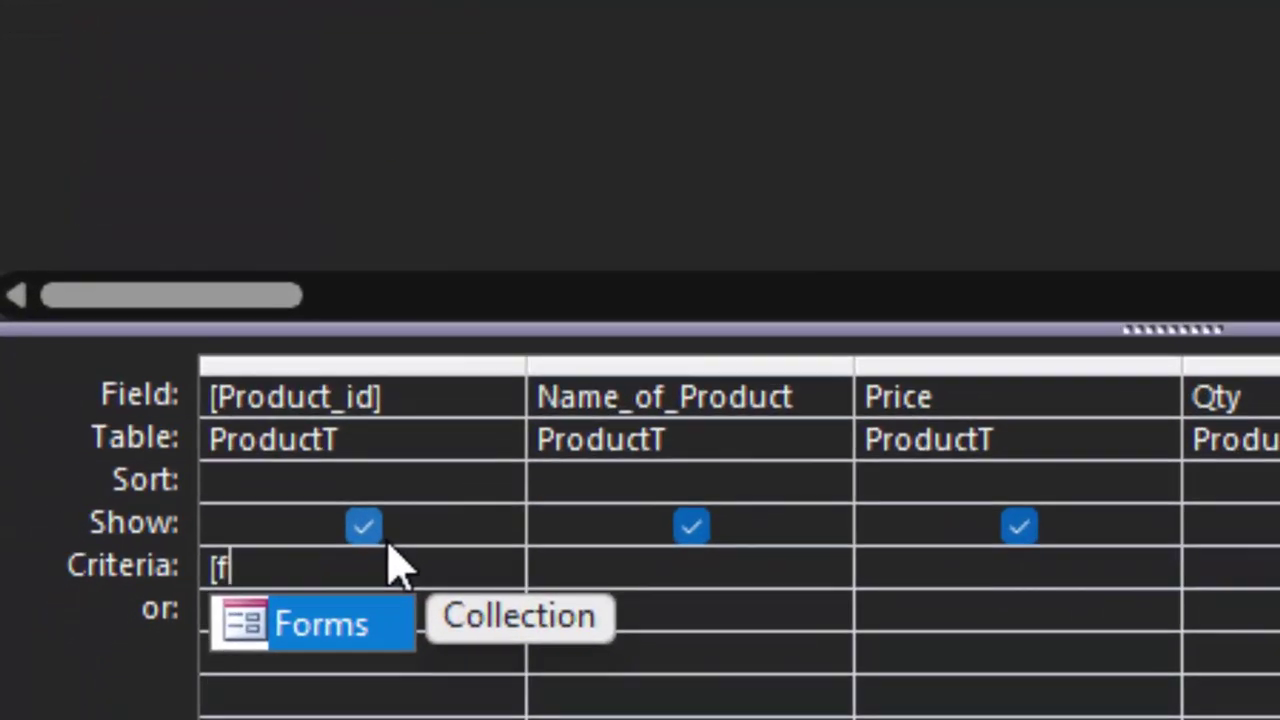
key(Tab)
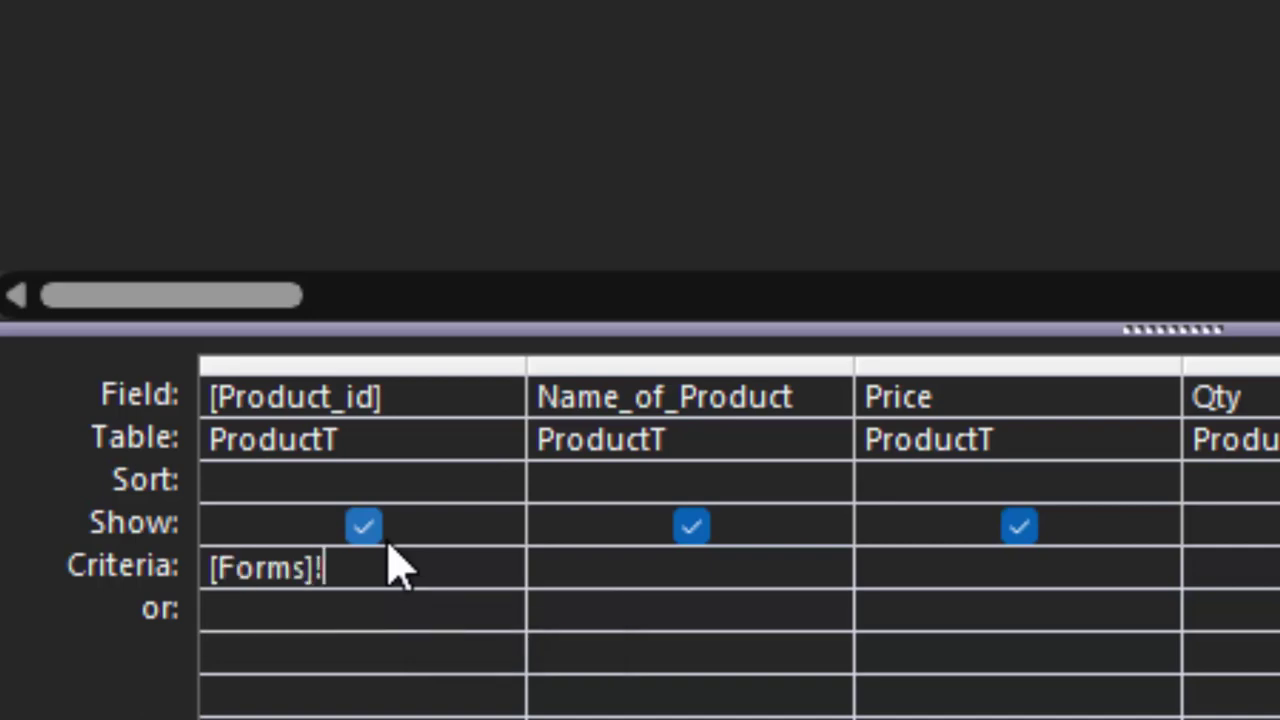
text([)
key(Tab)
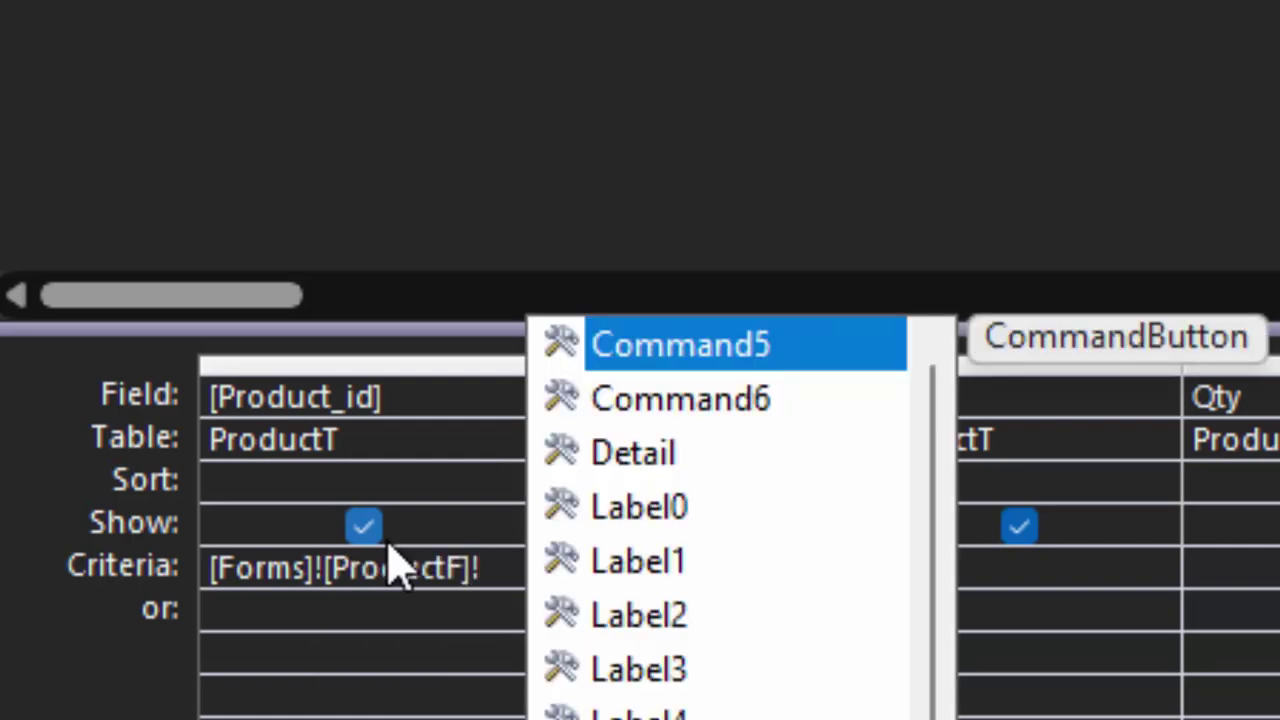
text([)
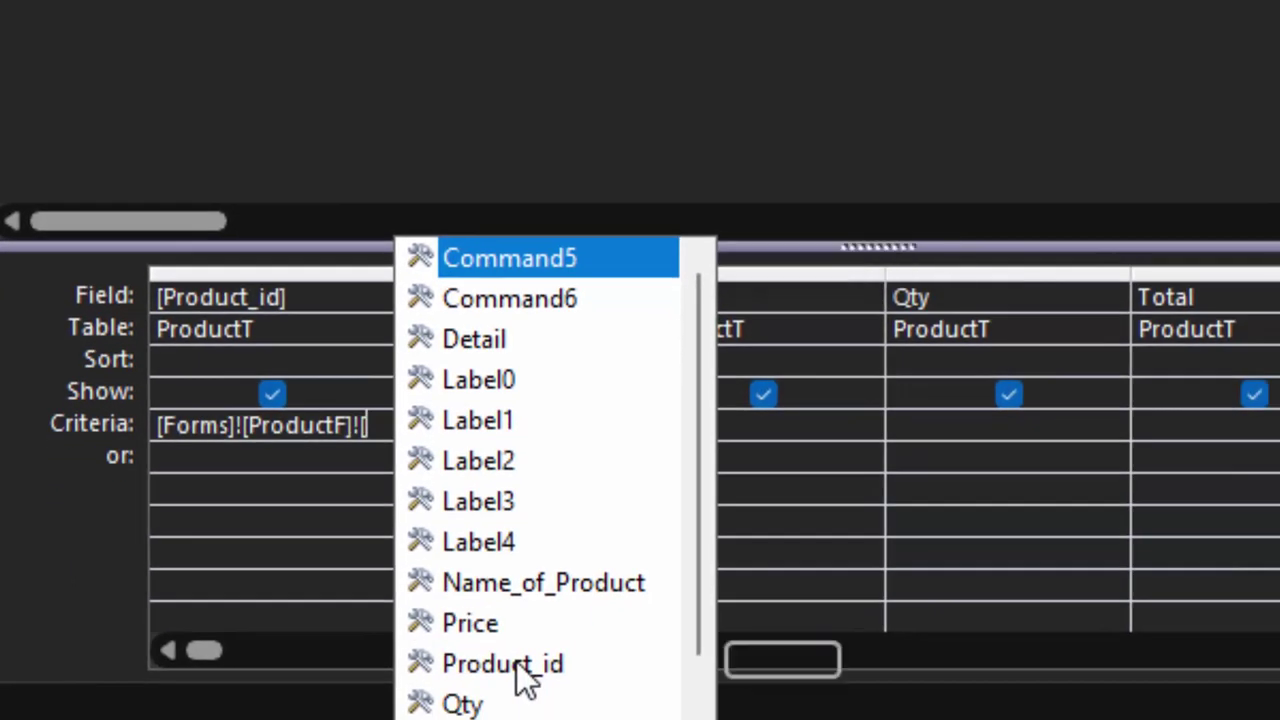
click(516, 661)
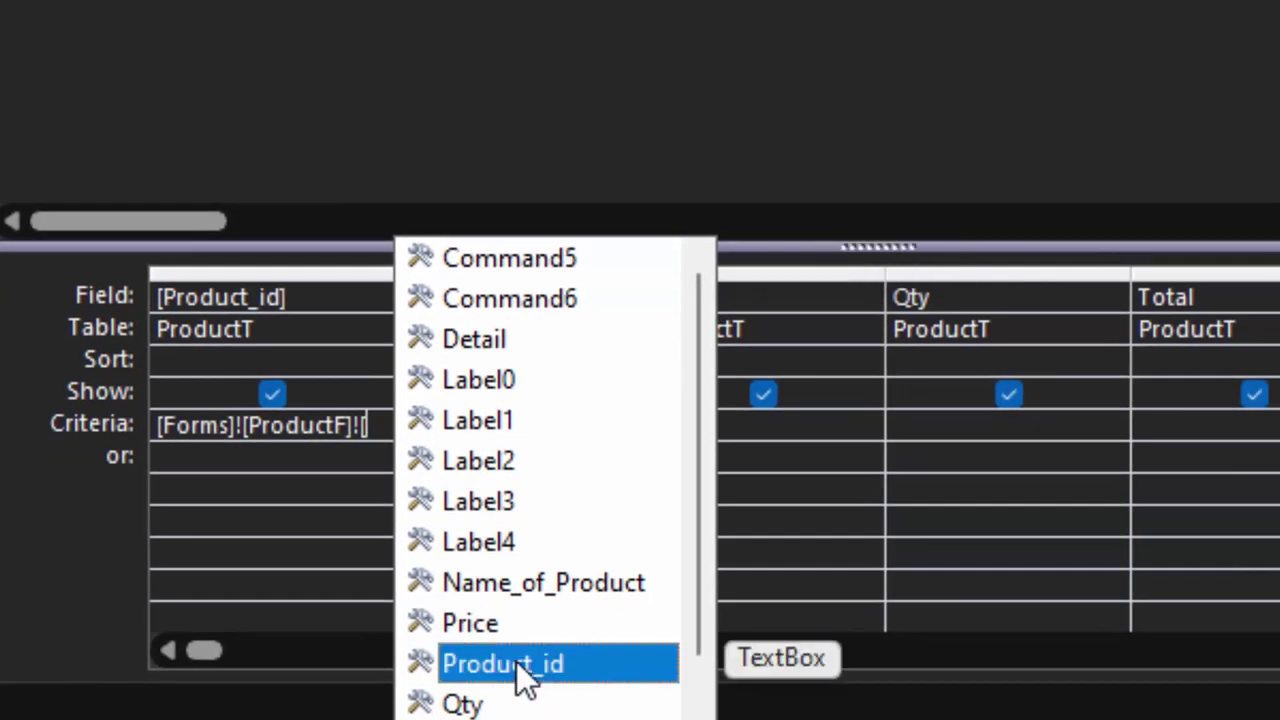
double_click(516, 661)
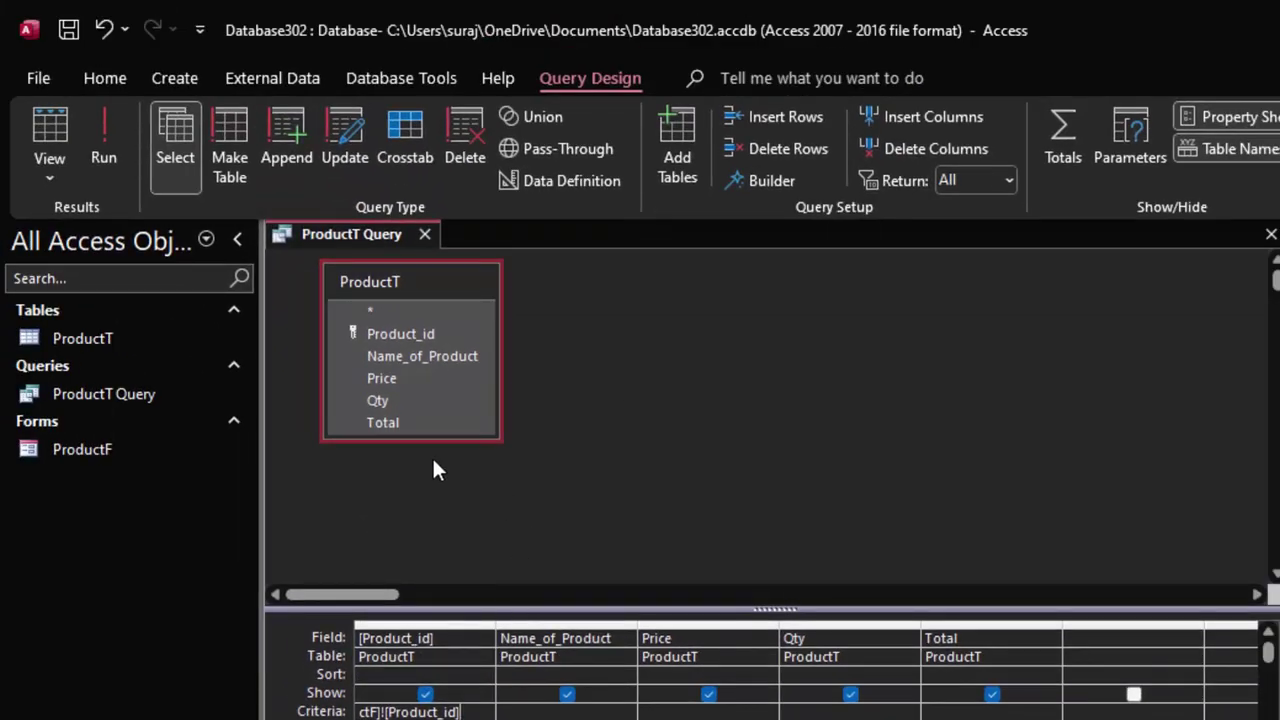
click(68, 30)
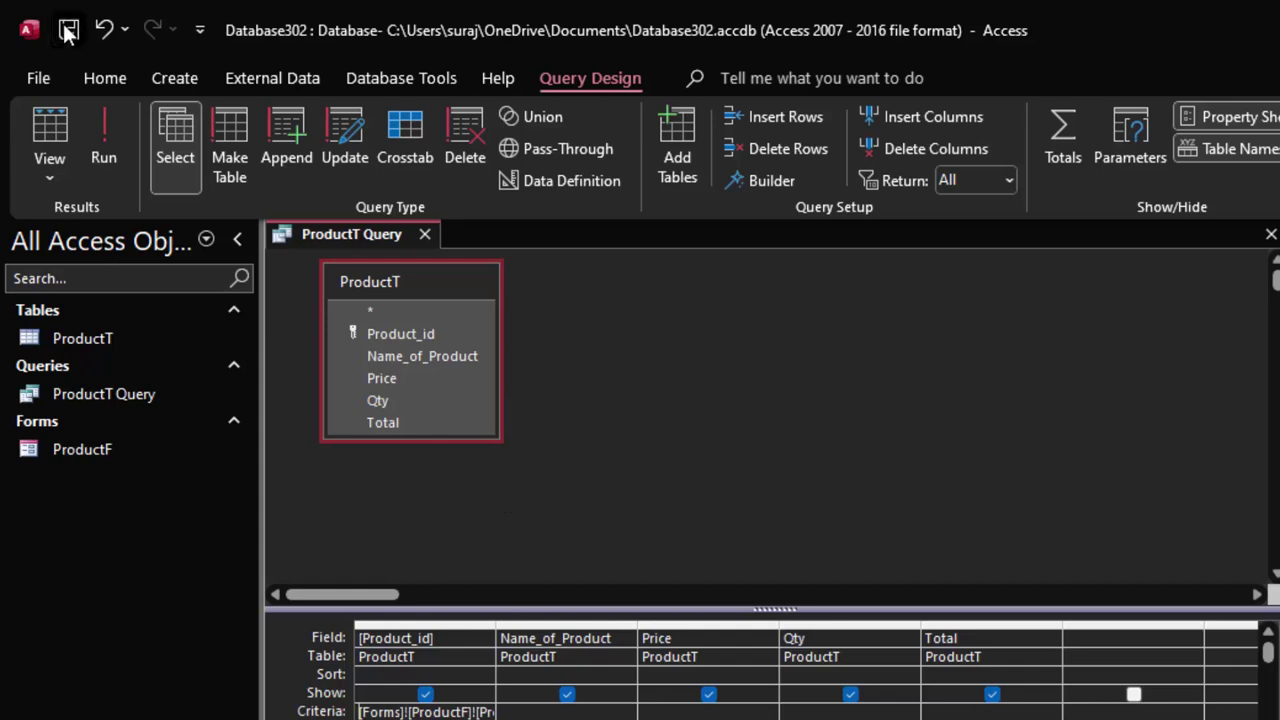
click(424, 234)
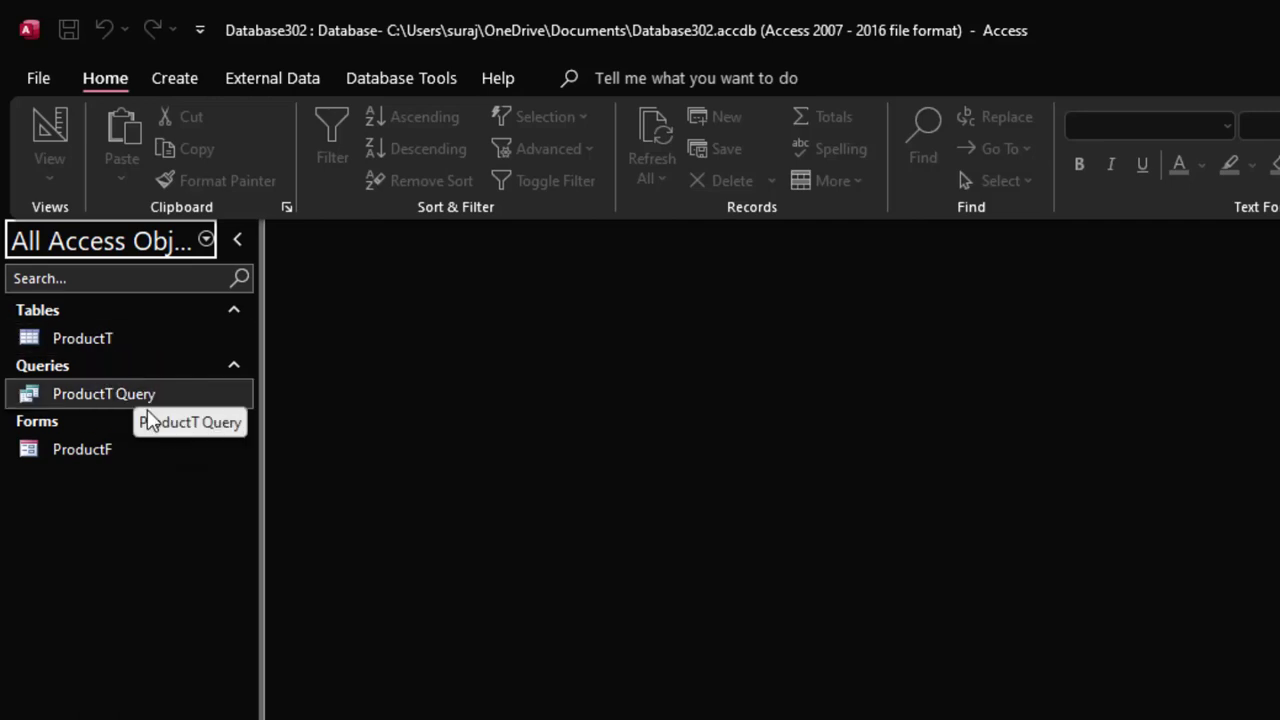
Start the Report Wizard on ProductT Query and add all its fields
click(172, 80)
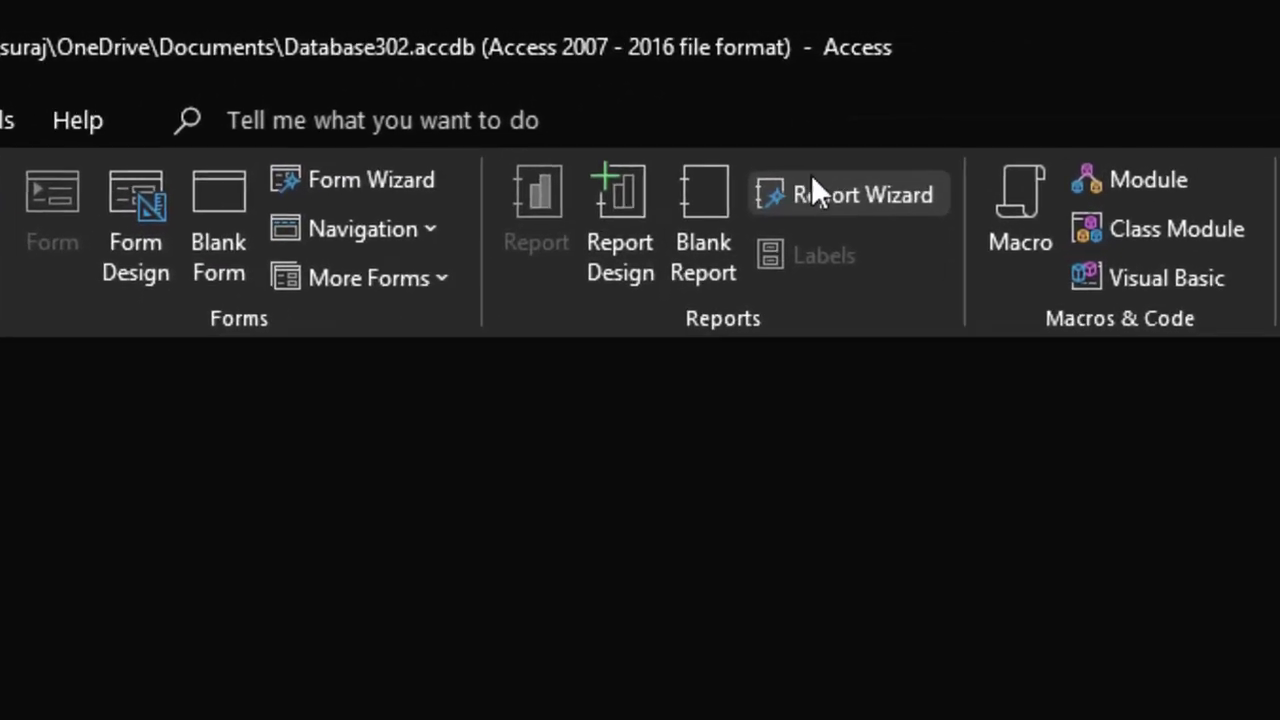
click(812, 190)
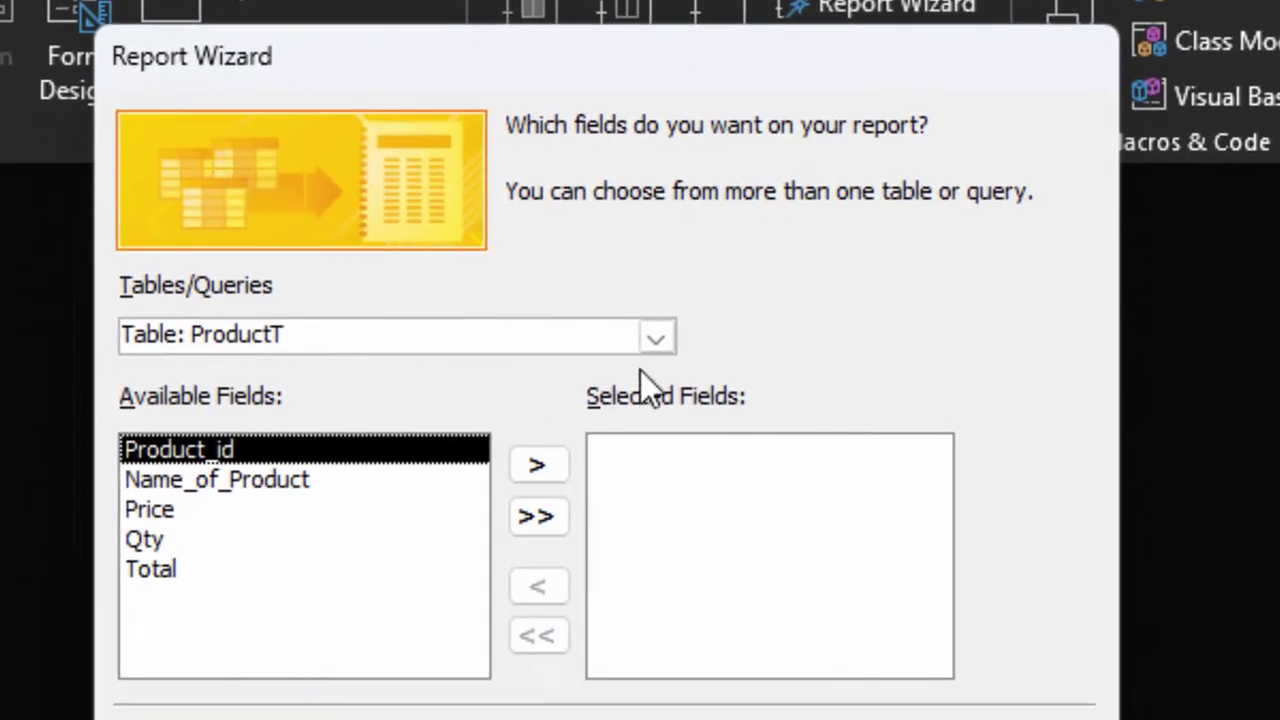
click(665, 340)
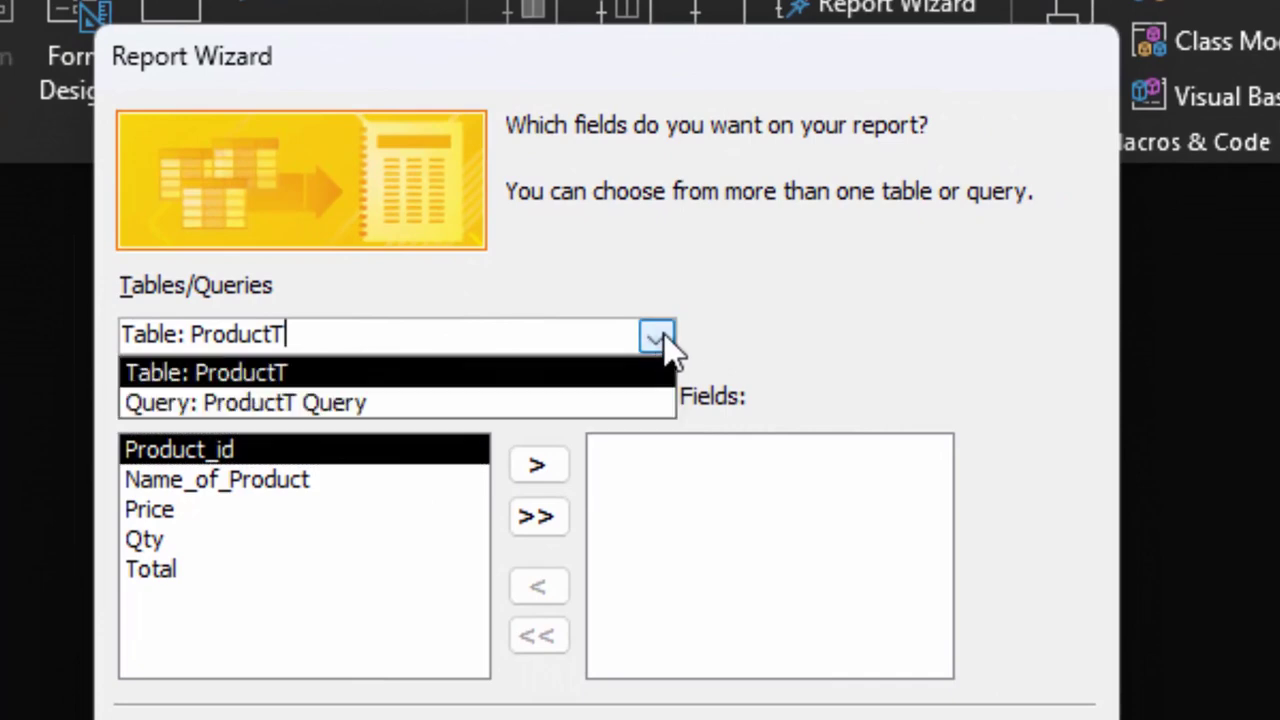
click(521, 402)
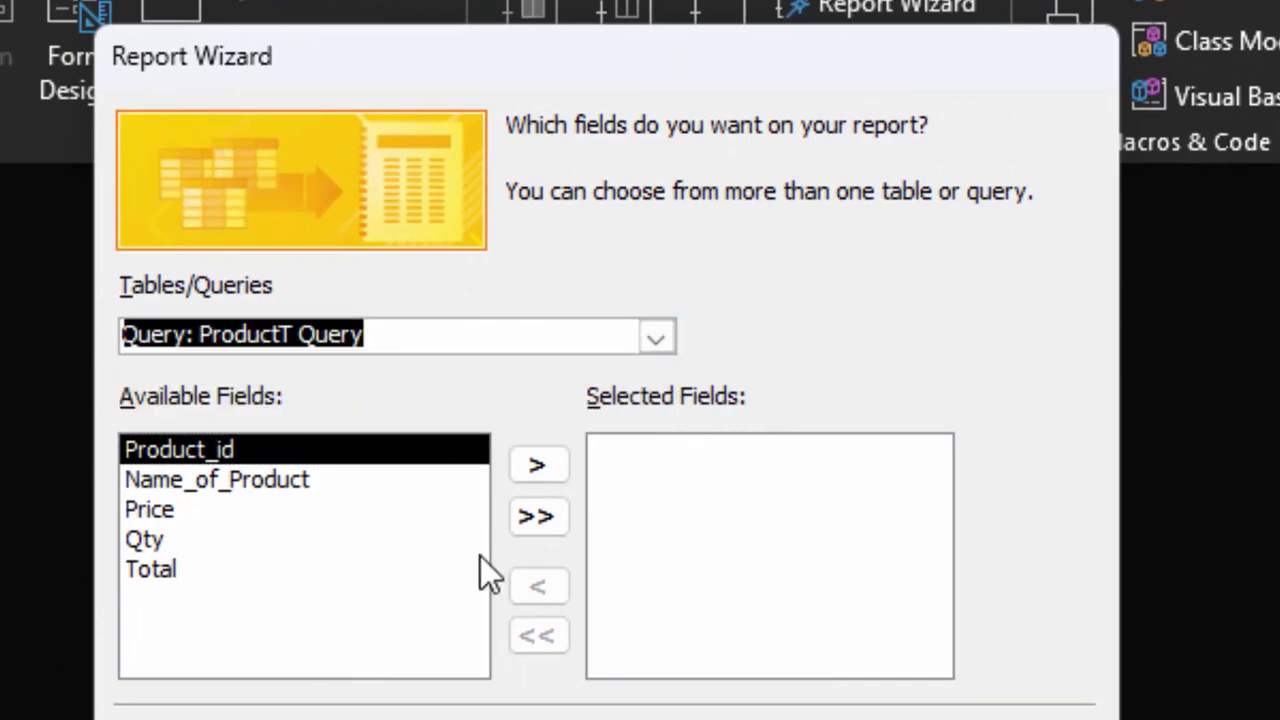
click(540, 468)
click(540, 468)
click(540, 468)
click(540, 468)
click(540, 468)
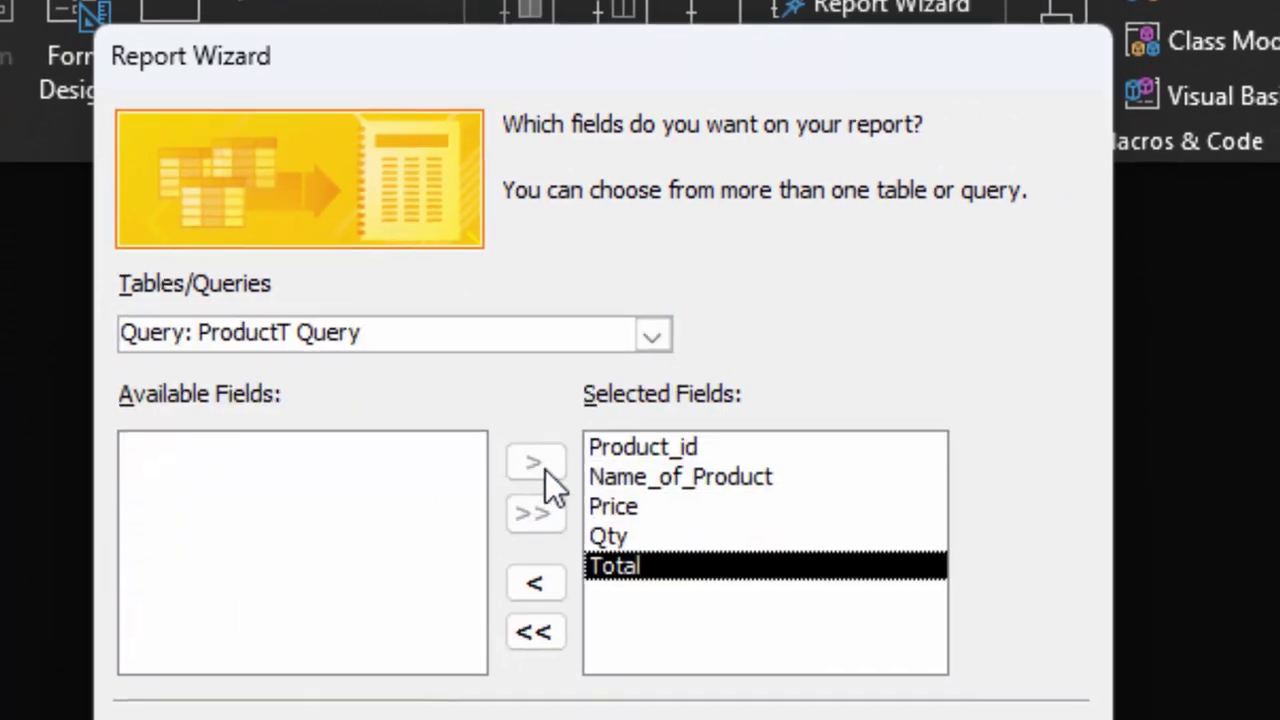
click(770, 700)
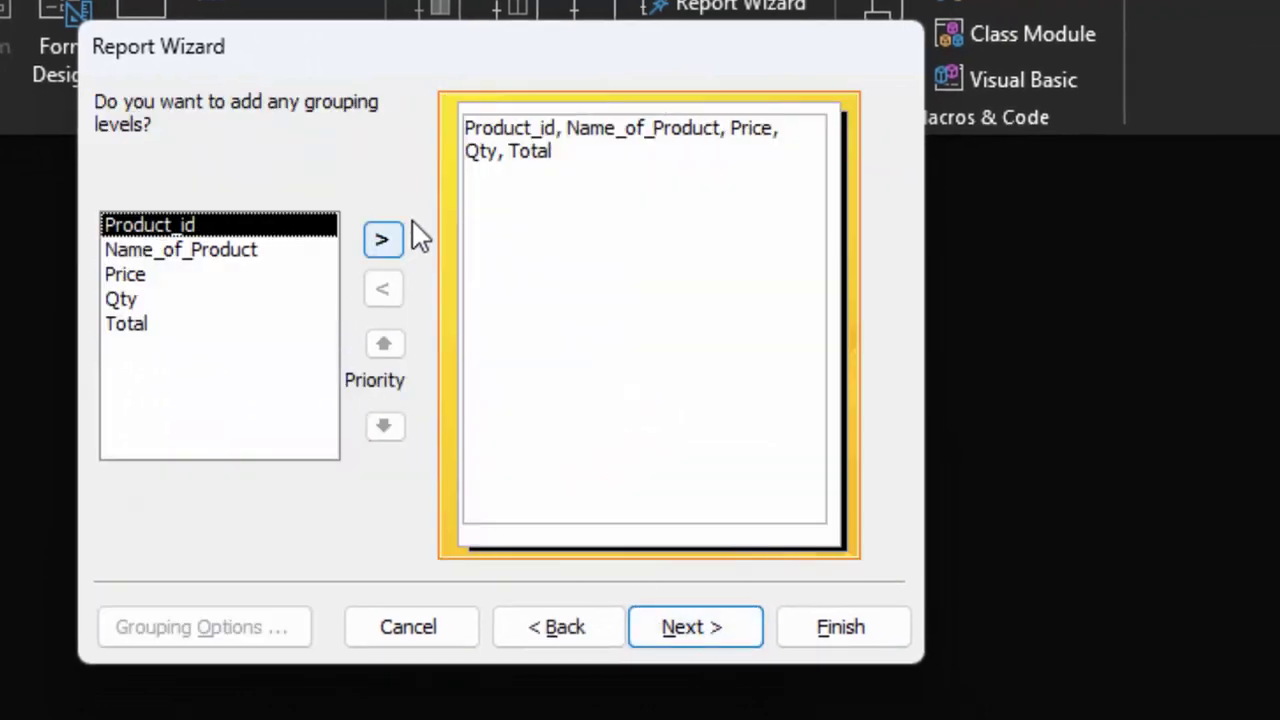
Group the report by Product_id and choose the Outline layout
click(388, 246)
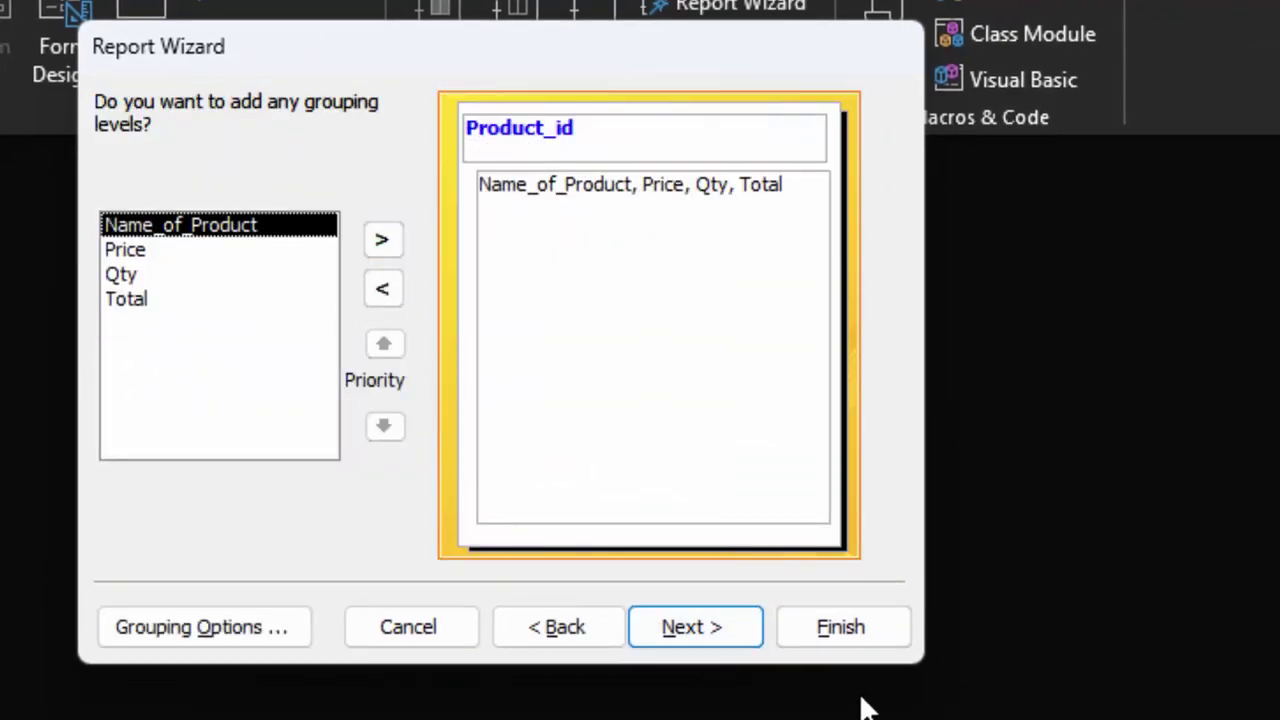
click(688, 622)
click(690, 624)
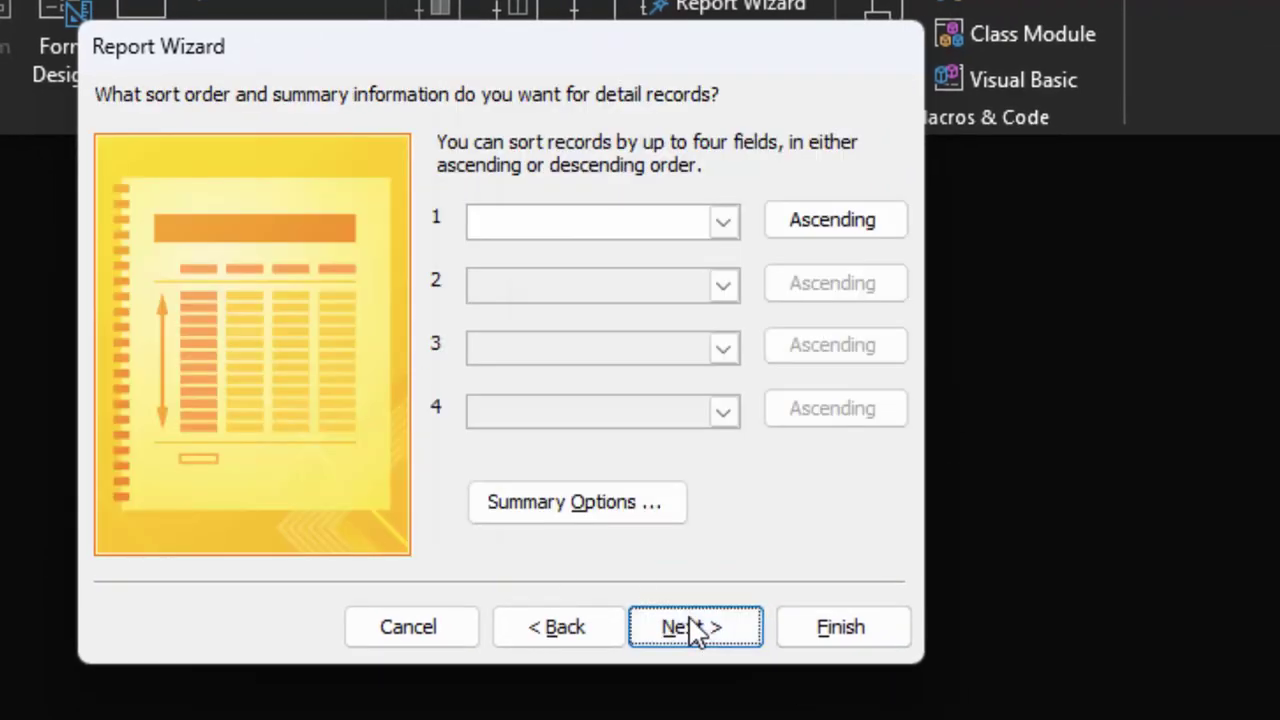
click(590, 224)
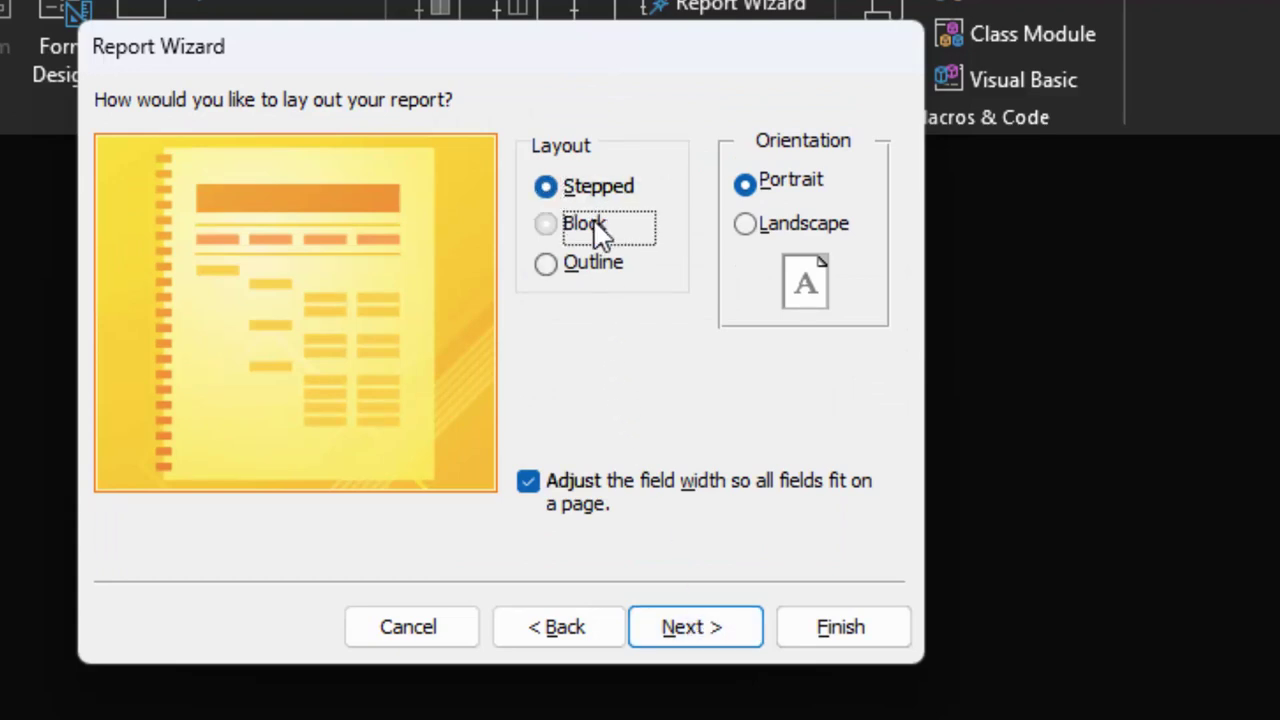
click(580, 264)
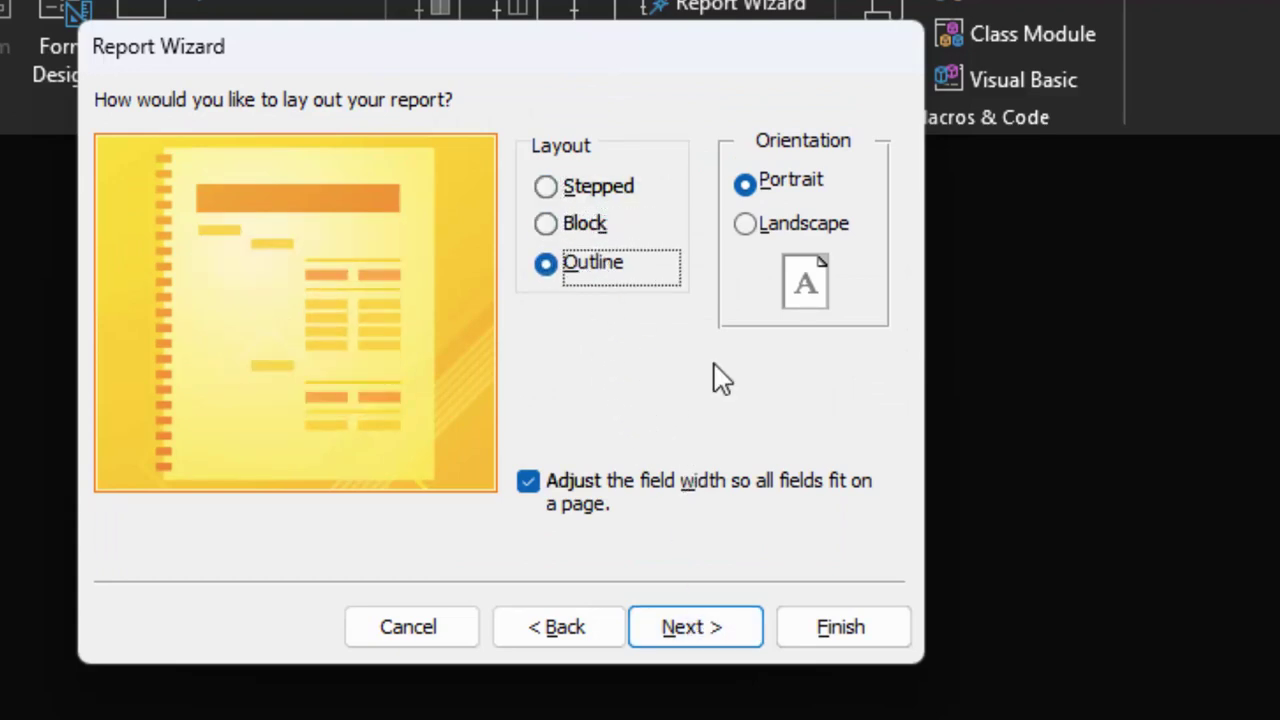
click(714, 632)
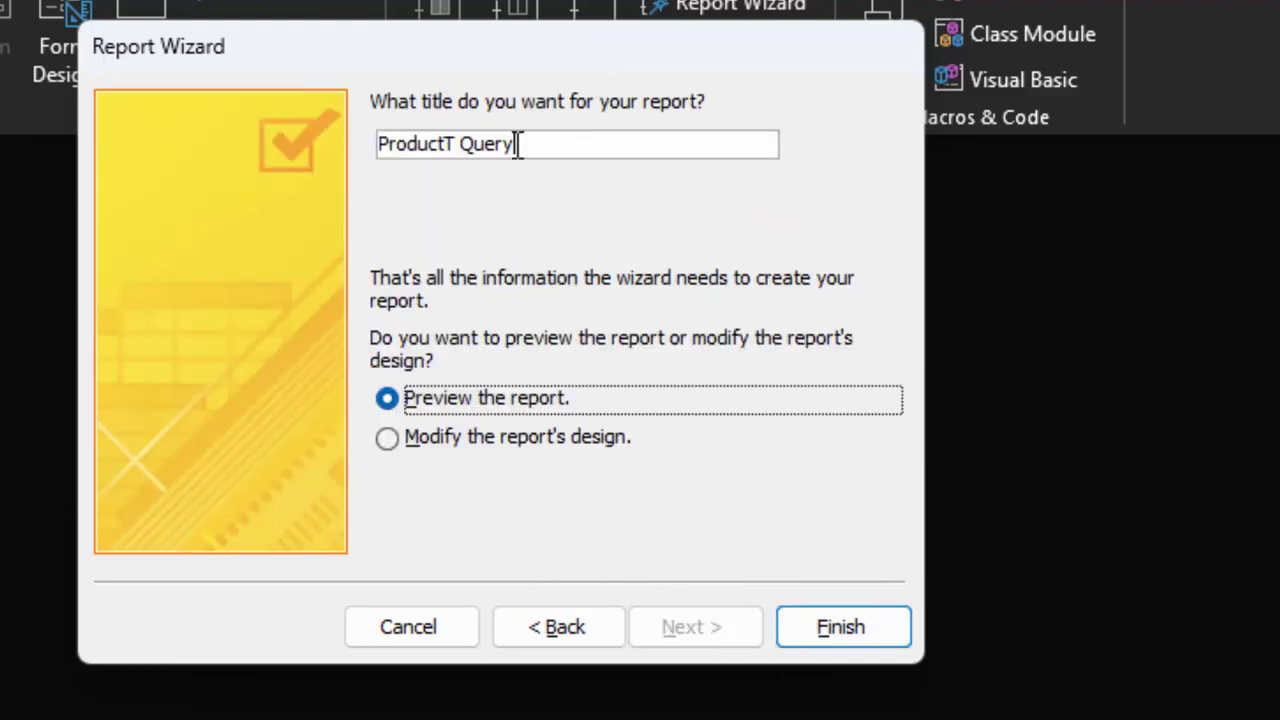
Title the report ProductR and finish, opening it in Design View
drag(516, 144, 459, 146)
key(BackSpace)
text(R)
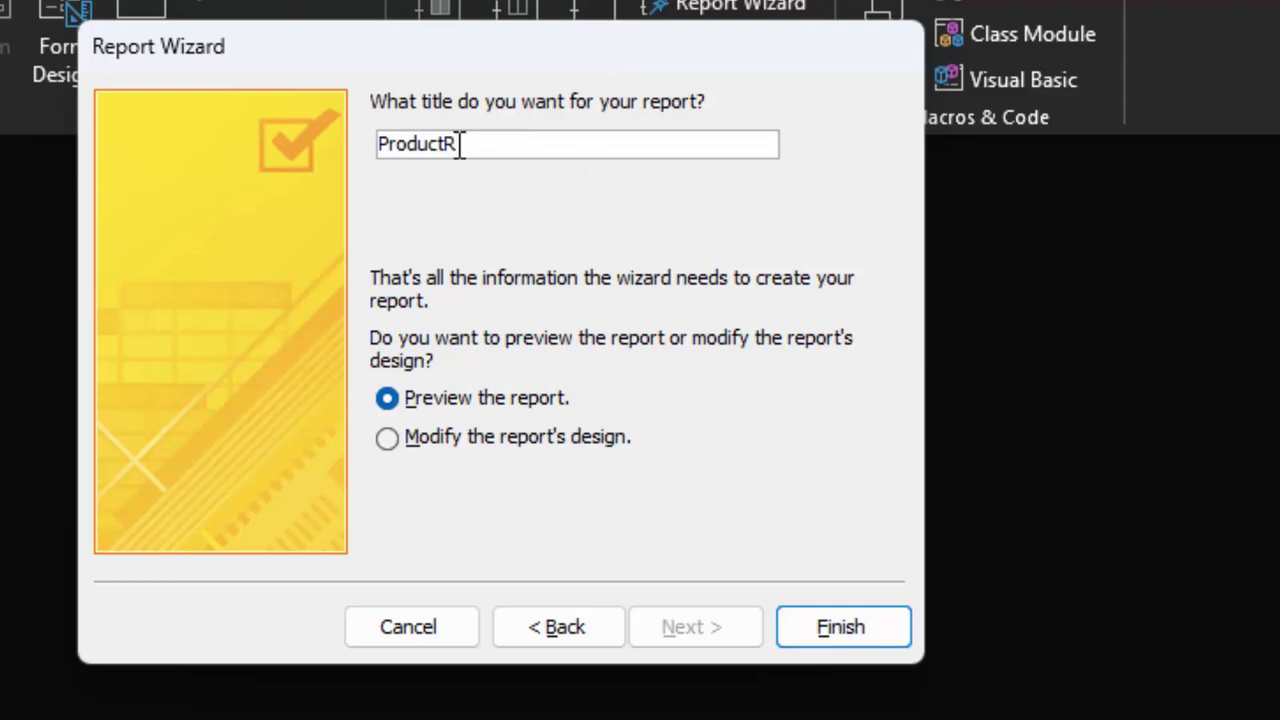
click(532, 443)
click(814, 635)
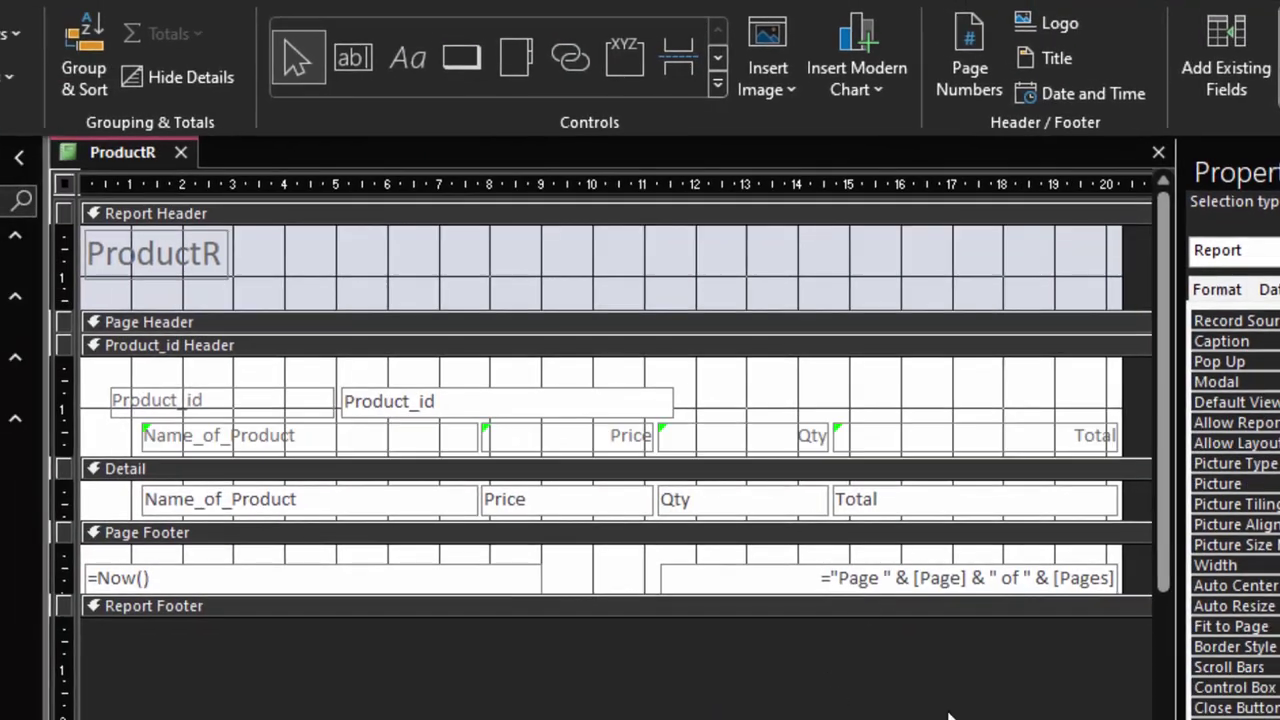
Narrow the Total label and field and the Qty label
click(1045, 432)
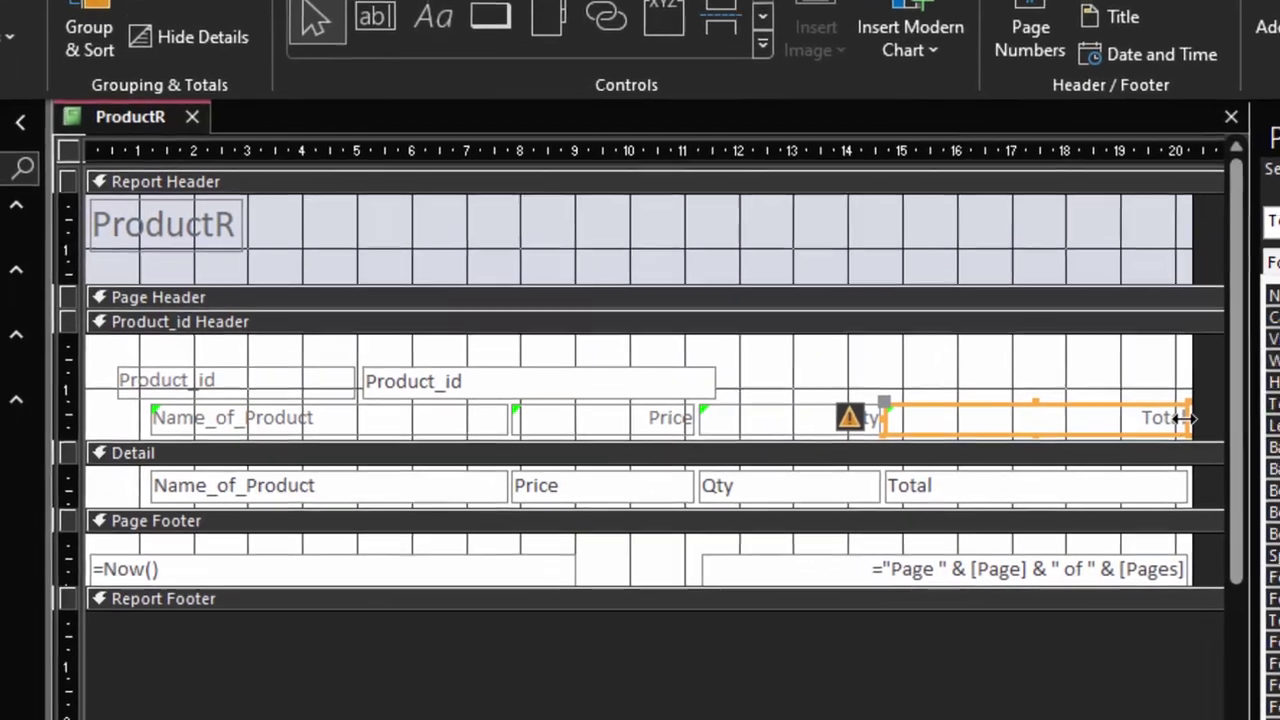
drag(1180, 418, 1095, 418)
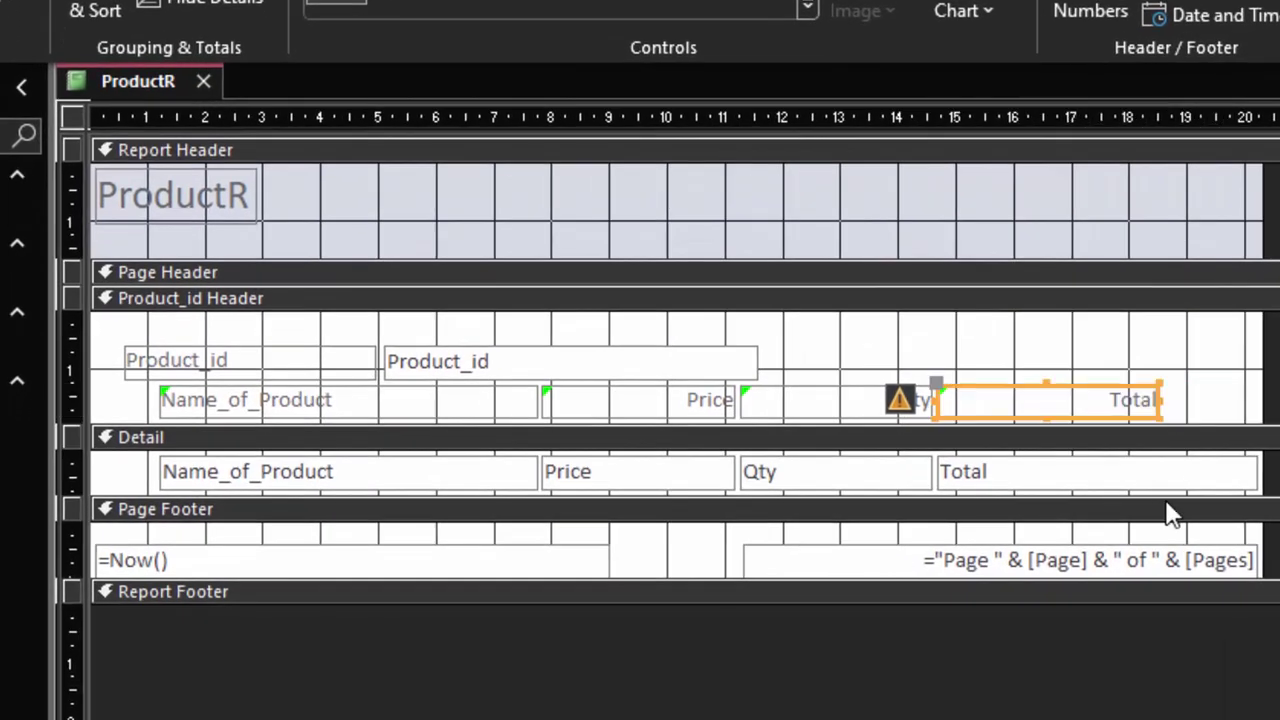
click(1209, 478)
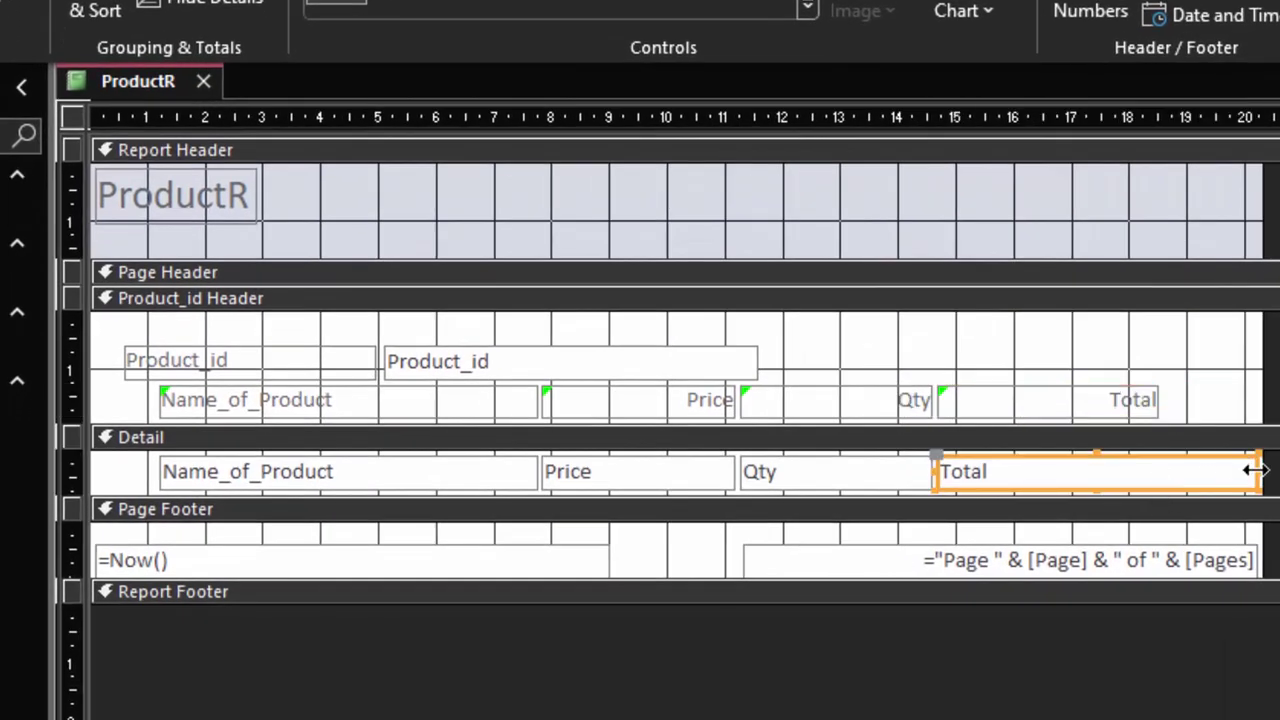
drag(1250, 470, 1146, 483)
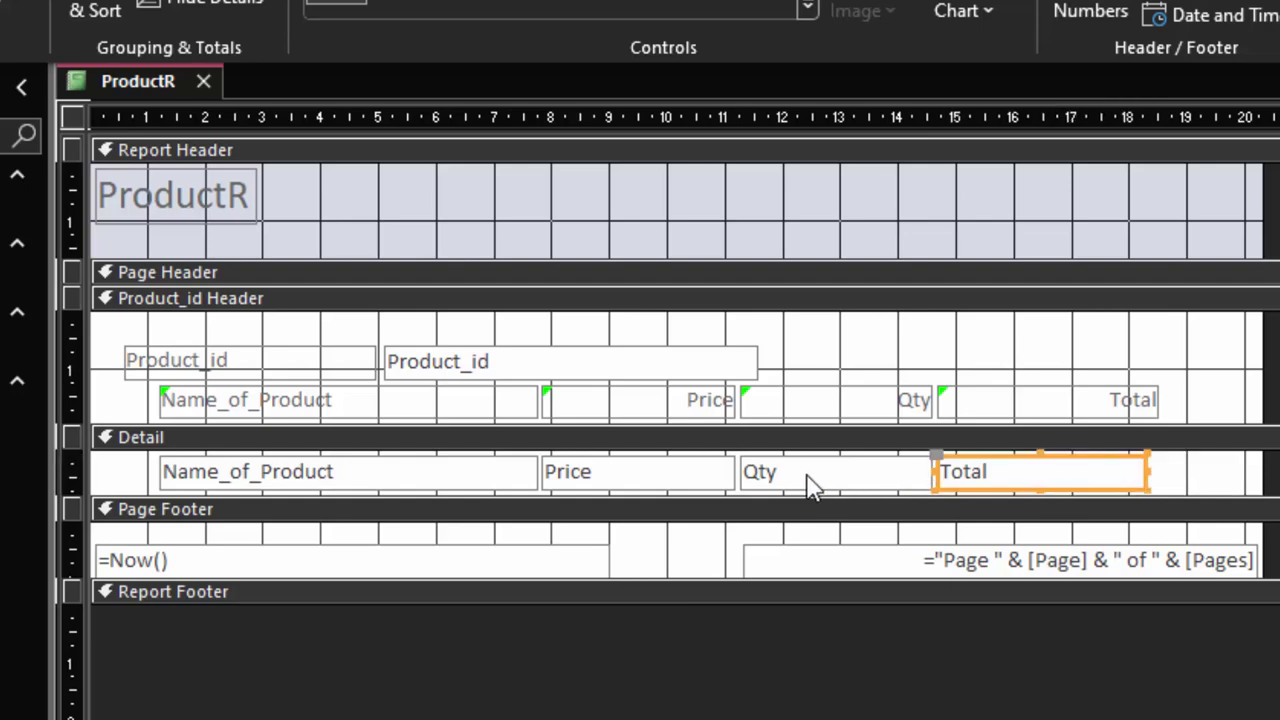
click(811, 484)
click(925, 398)
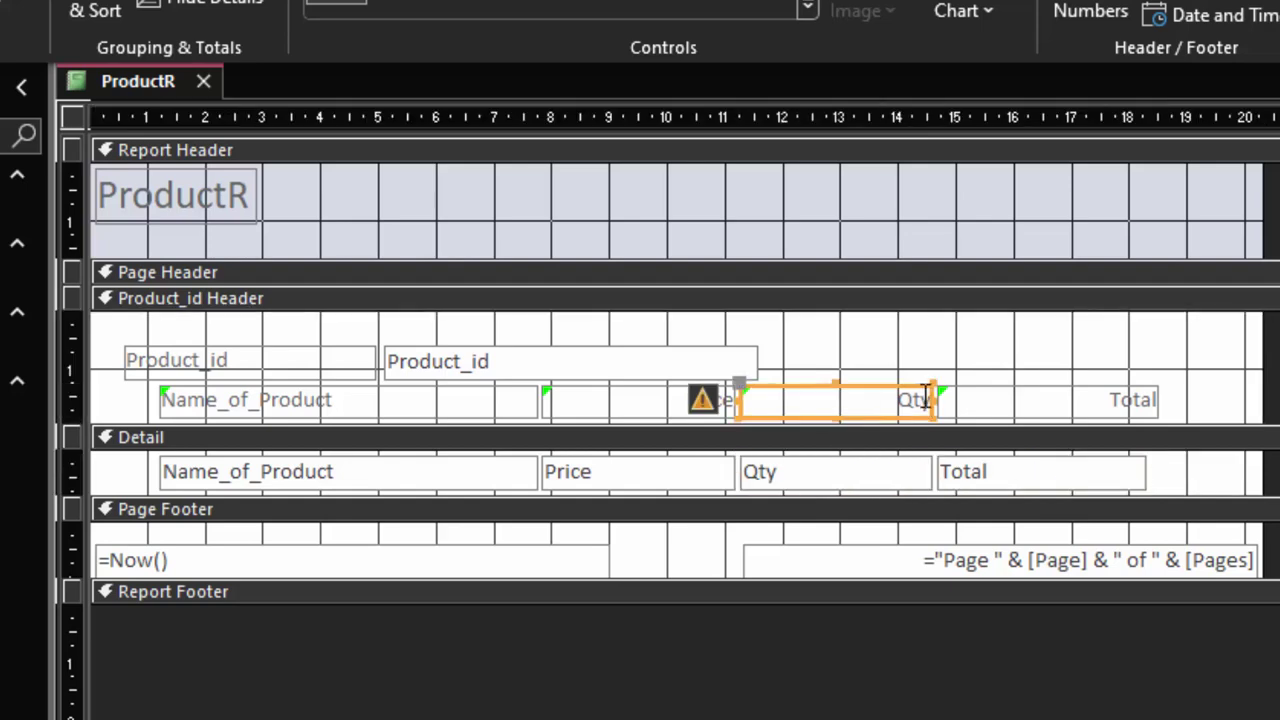
drag(925, 398, 888, 400)
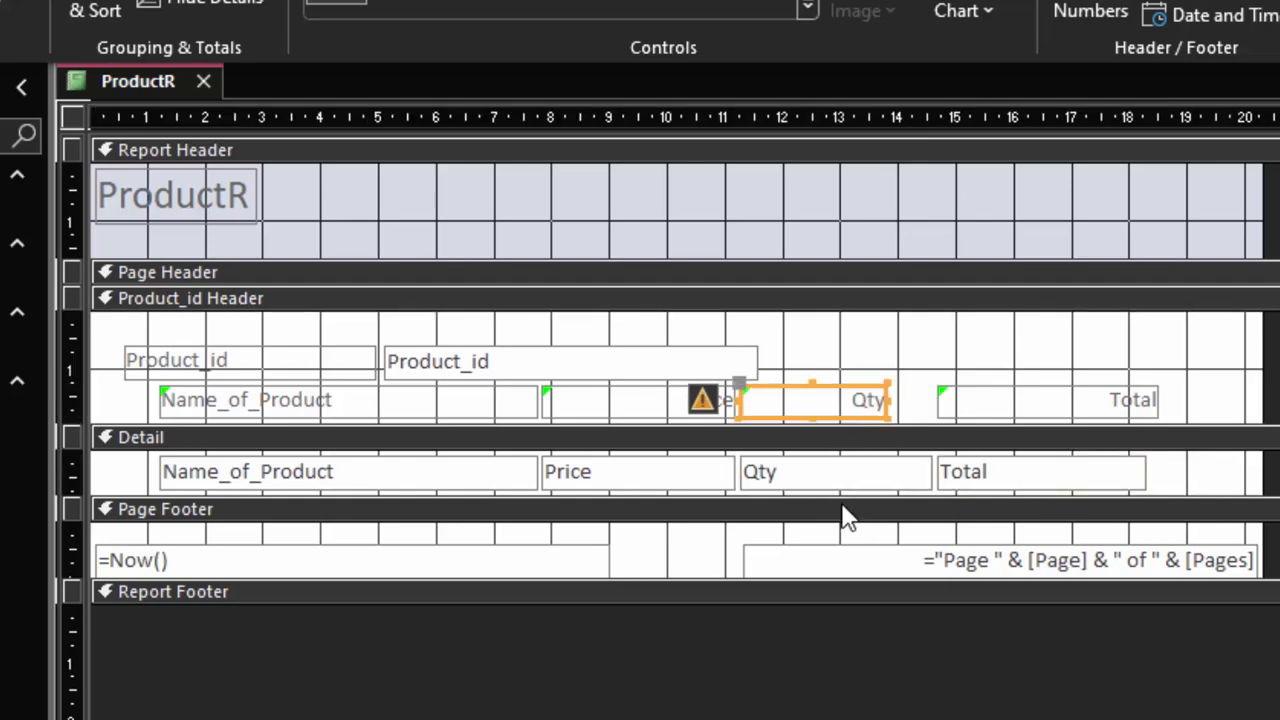
Narrow the Name_of_Product and Product_id labels and fields
click(362, 482)
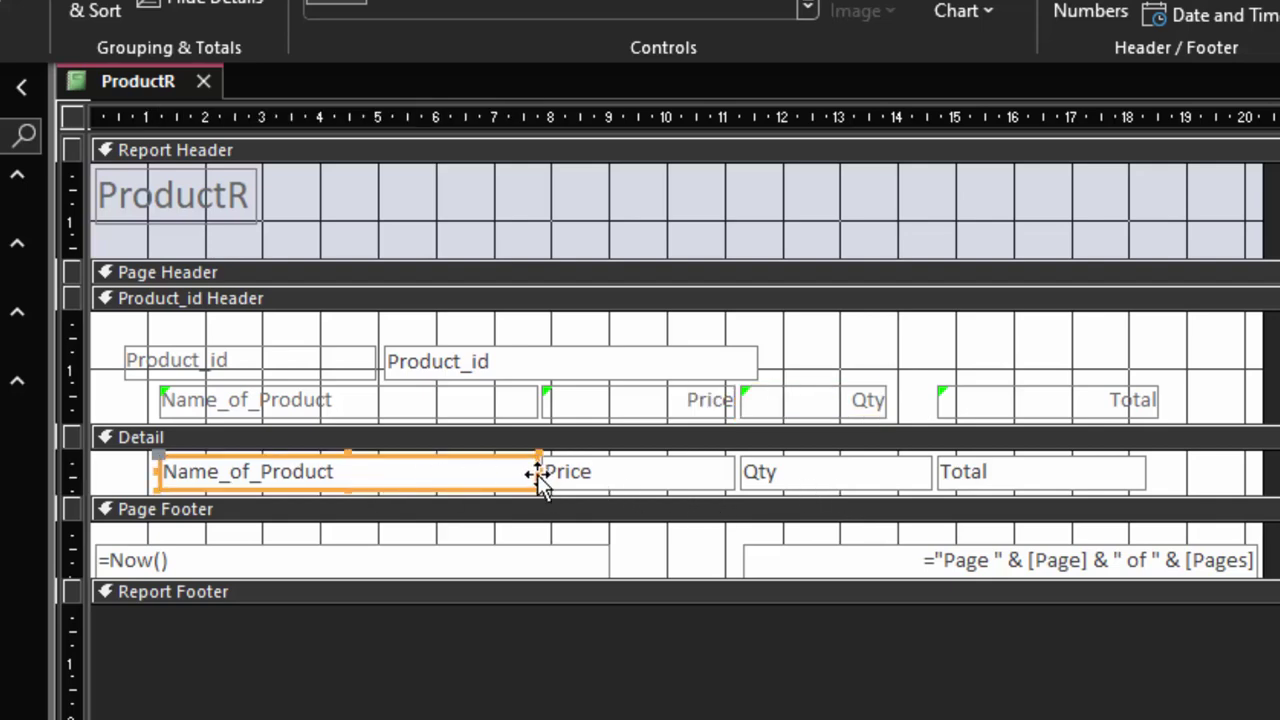
drag(537, 474, 393, 476)
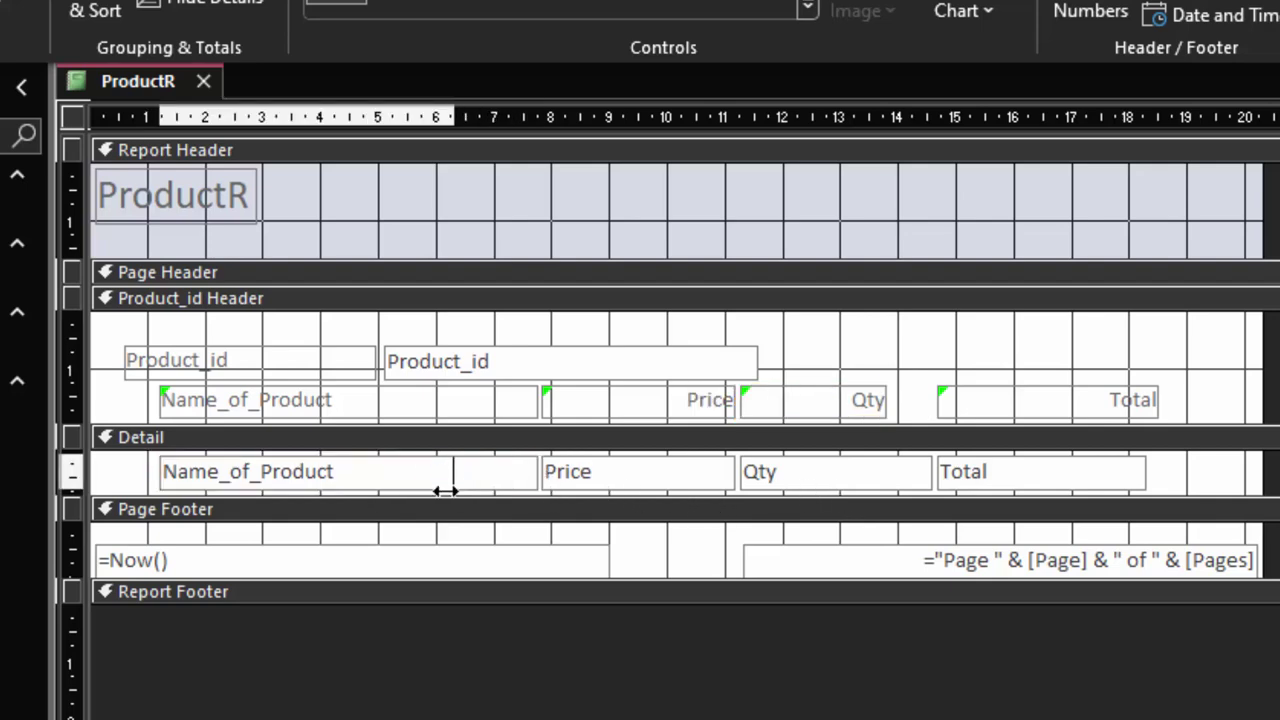
click(422, 400)
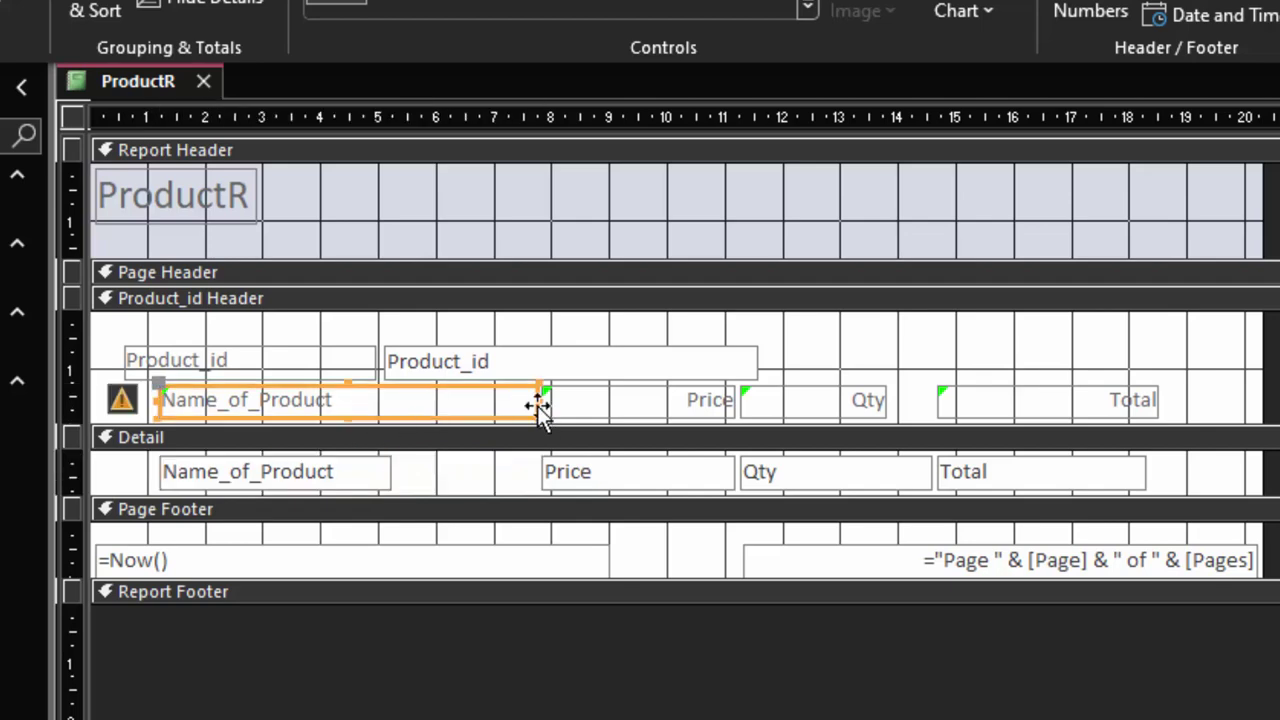
drag(527, 403, 438, 405)
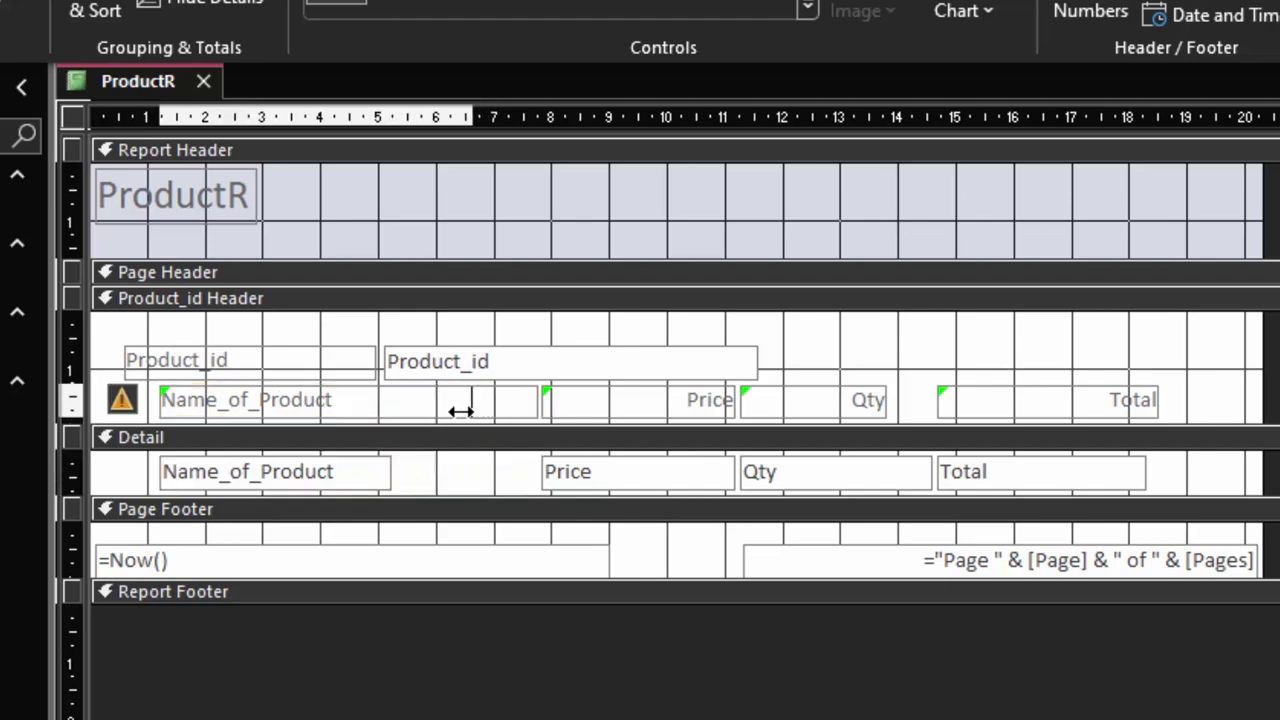
click(338, 364)
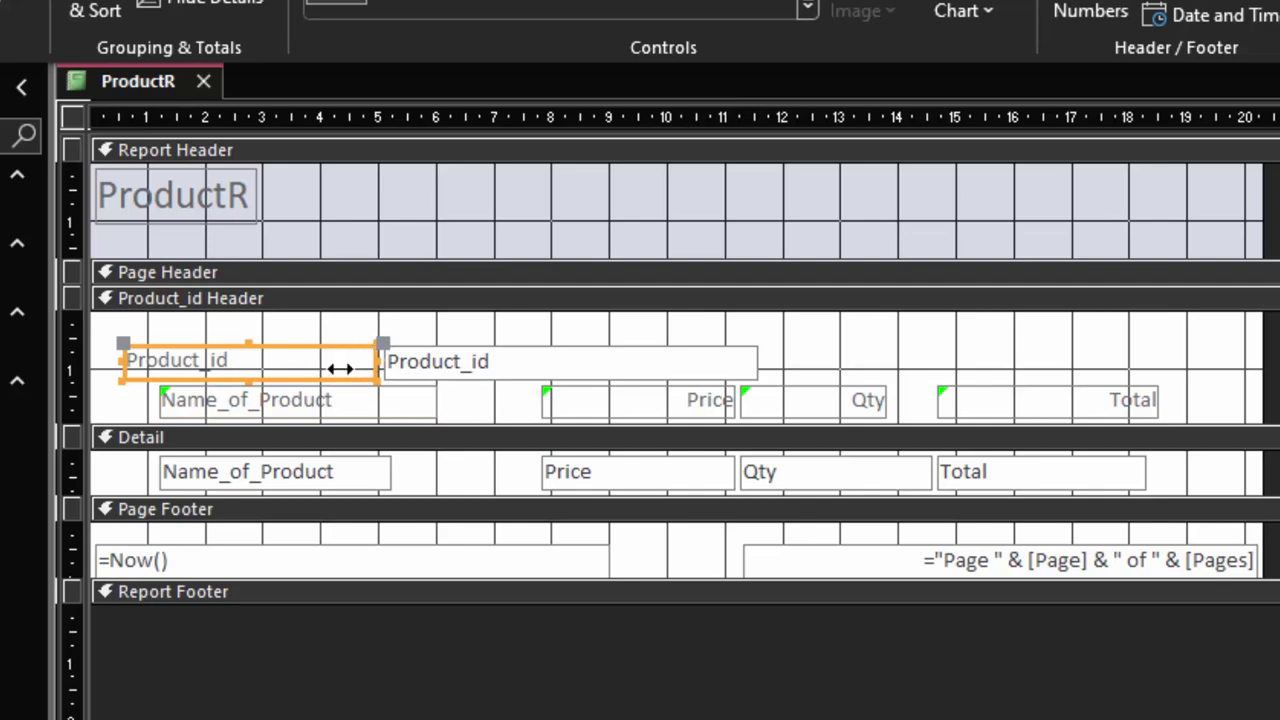
drag(340, 369, 314, 370)
click(519, 377)
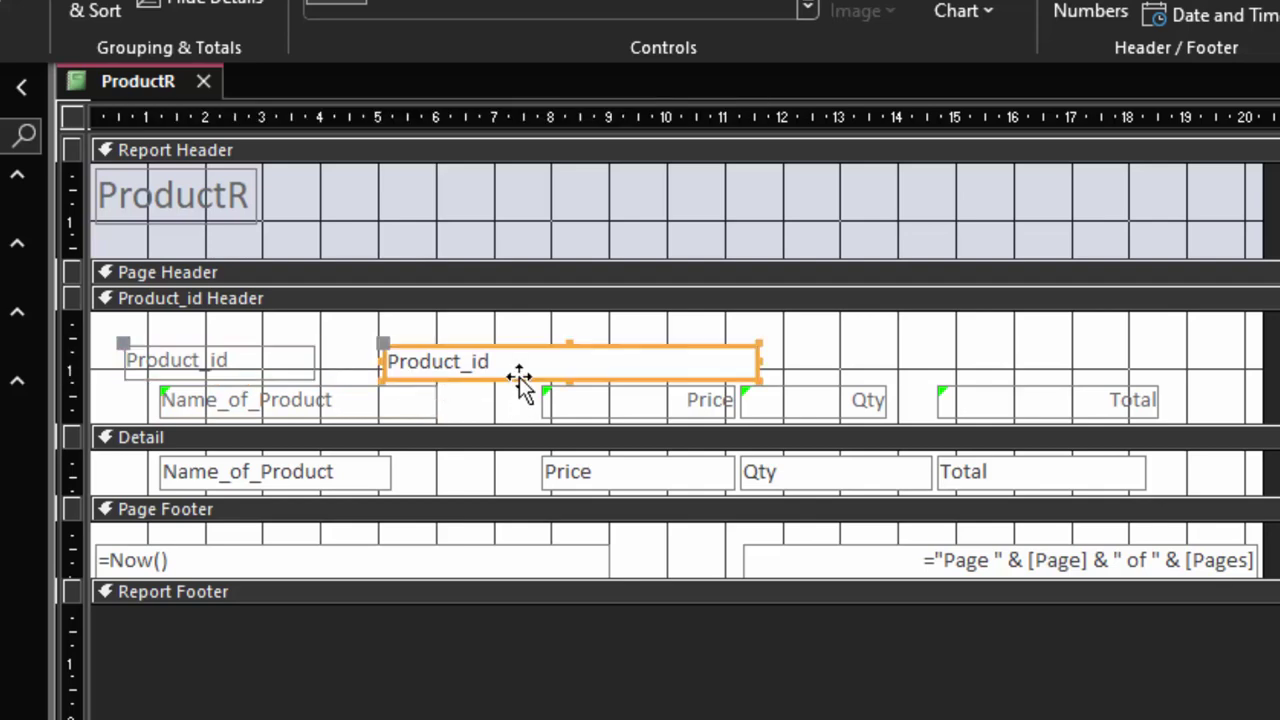
drag(752, 363, 600, 365)
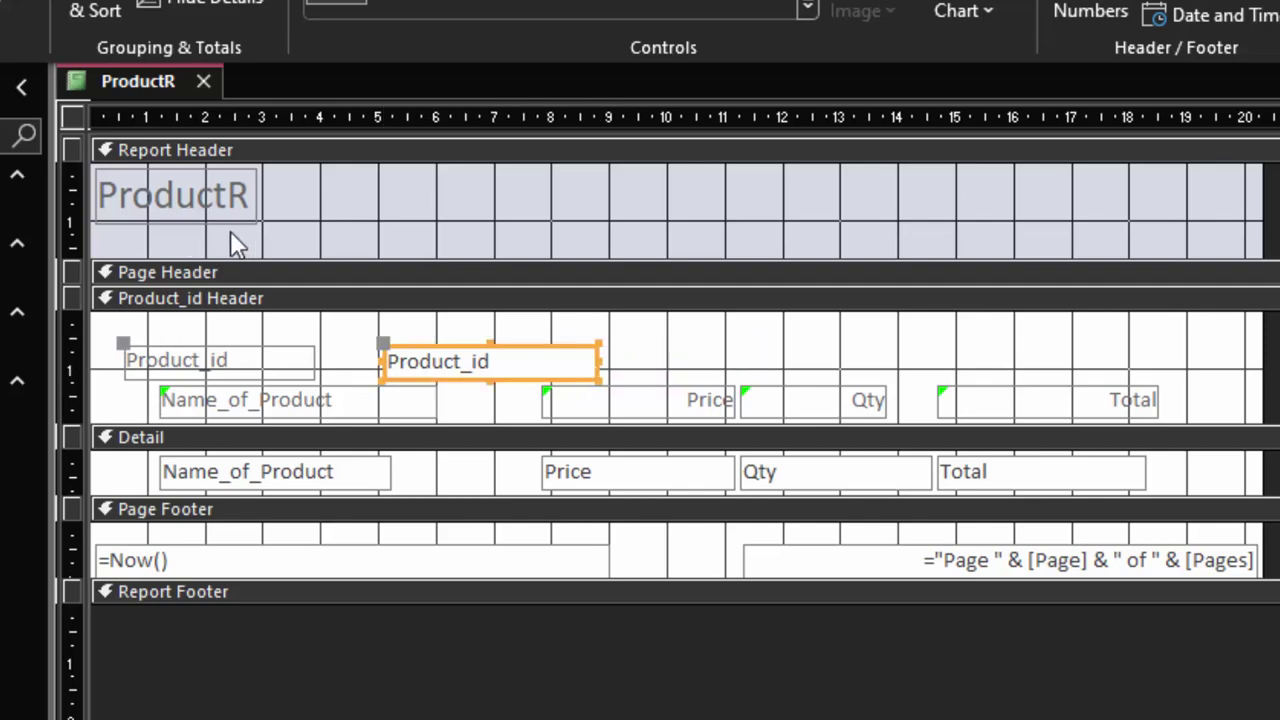
click(255, 217)
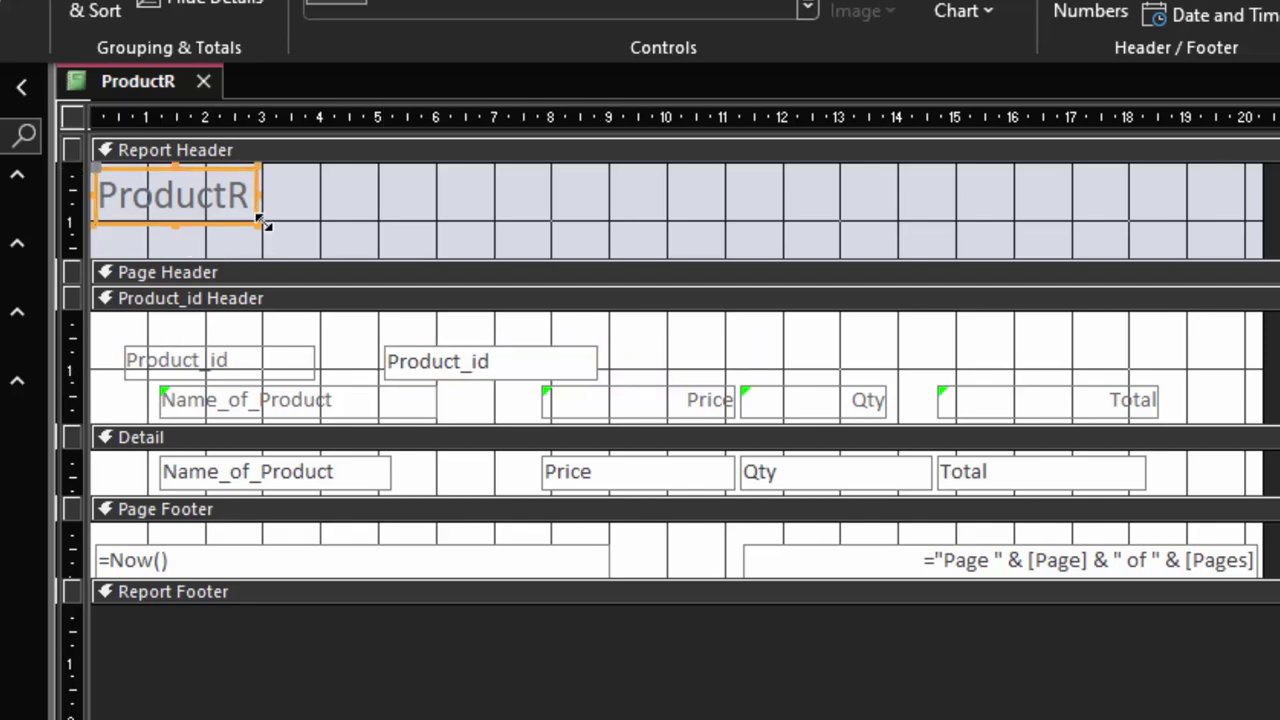
Delete the ProductR title, collapse the Report Header, and make the Product_id Header and Detail sections taller
key(Delete)
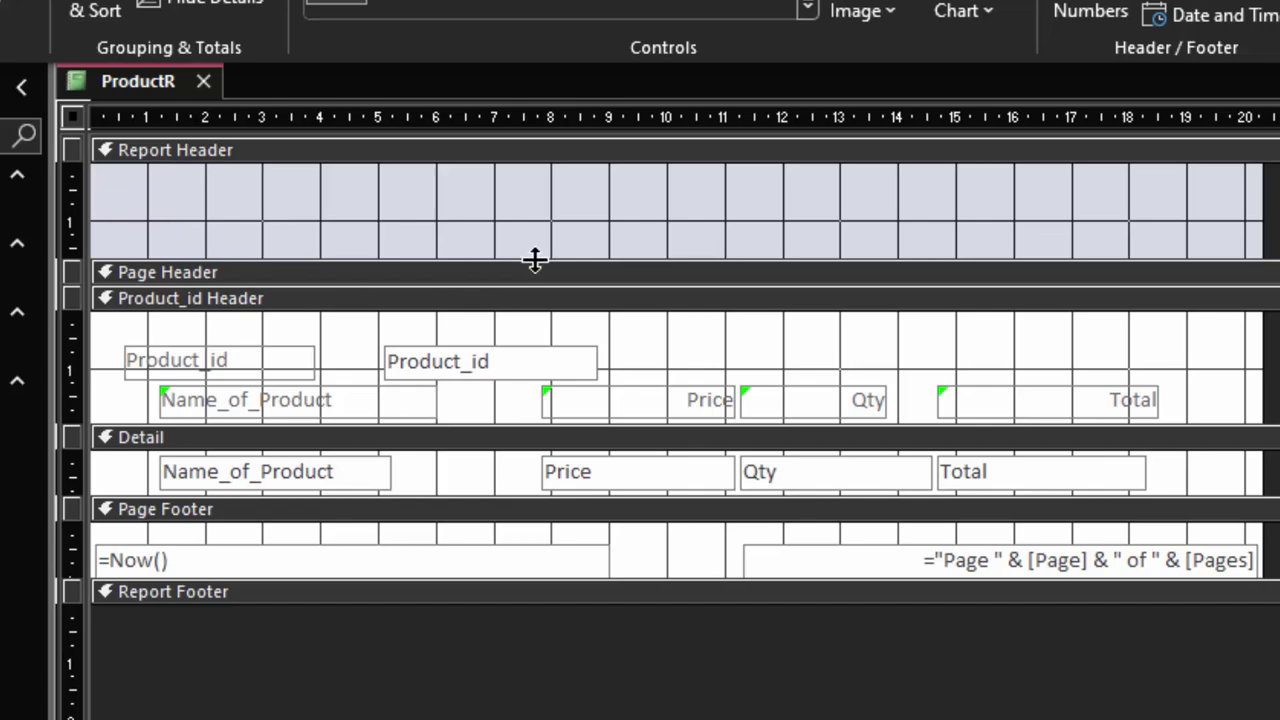
drag(535, 259, 537, 163)
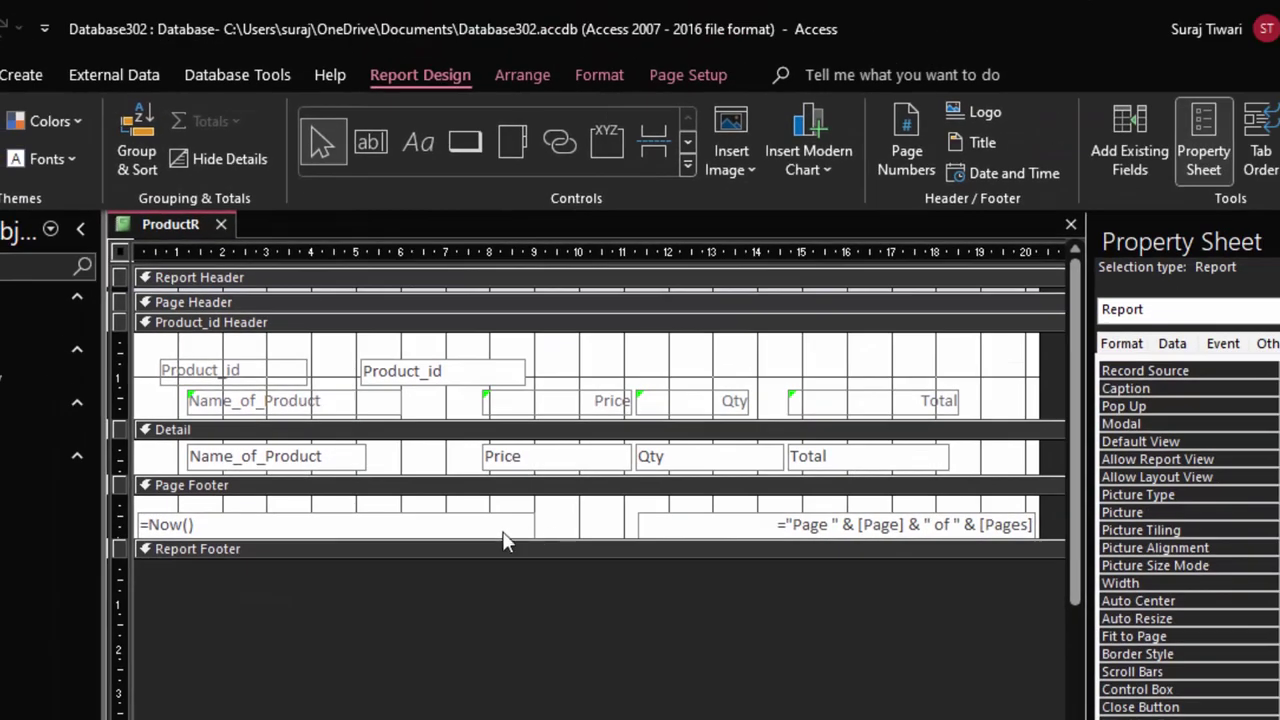
click(706, 358)
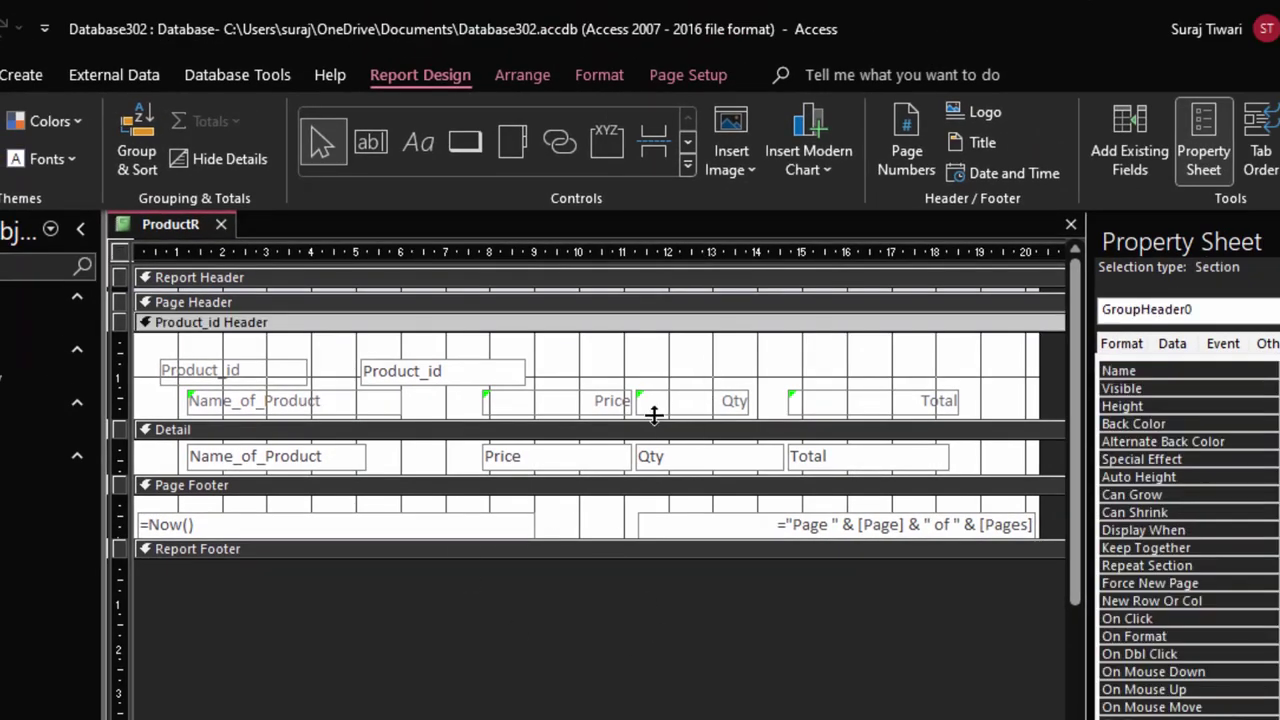
drag(655, 440, 668, 558)
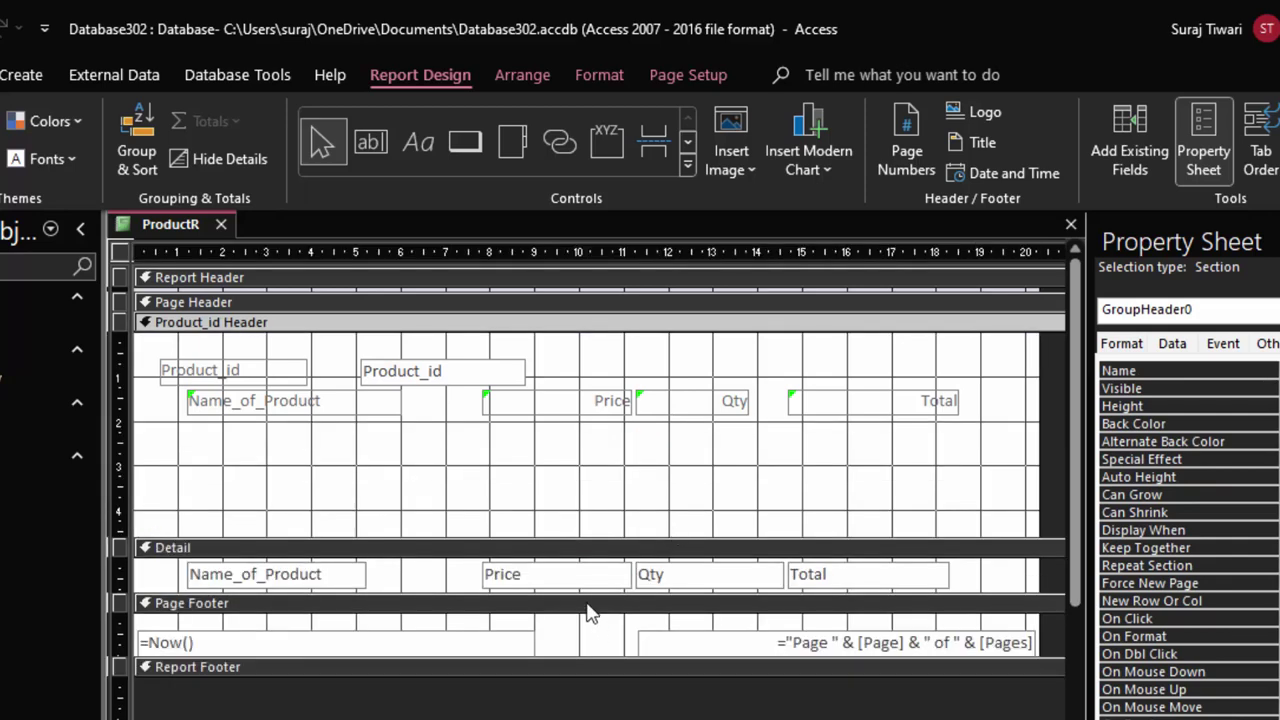
drag(587, 600, 609, 660)
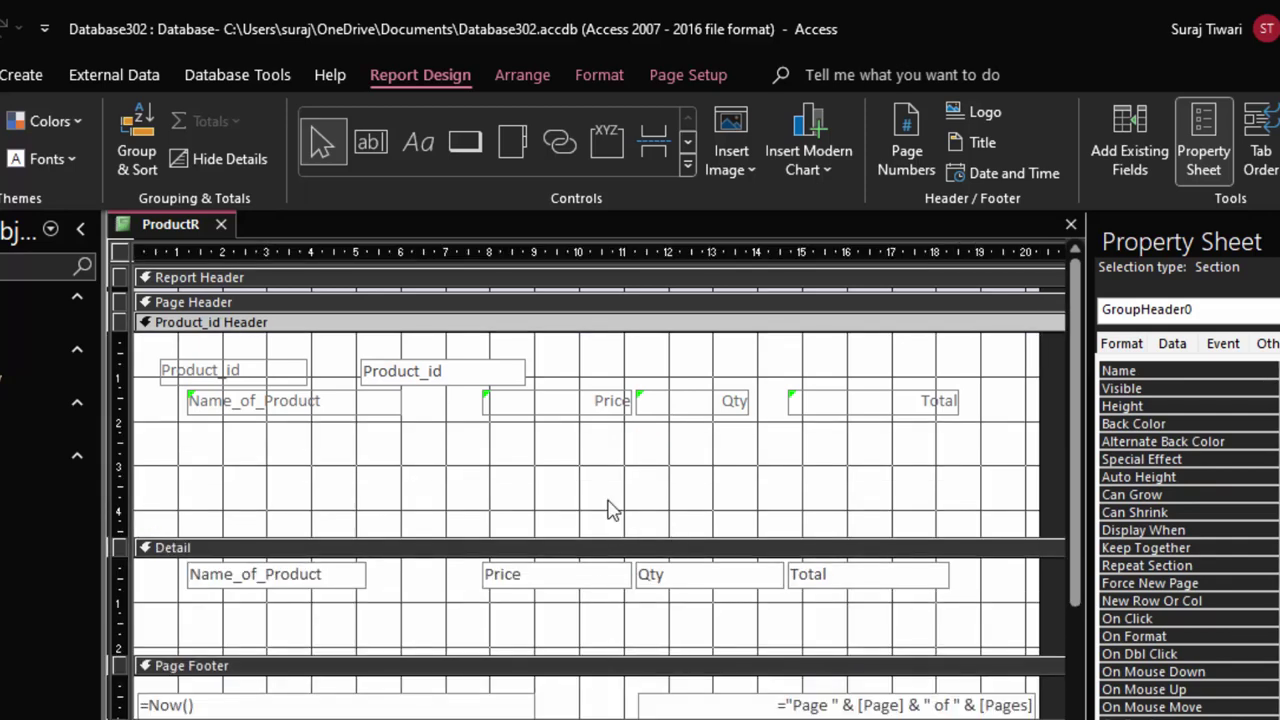
Move the Product_id text box and its label to the Product_id Header's top-left corner
click(449, 385)
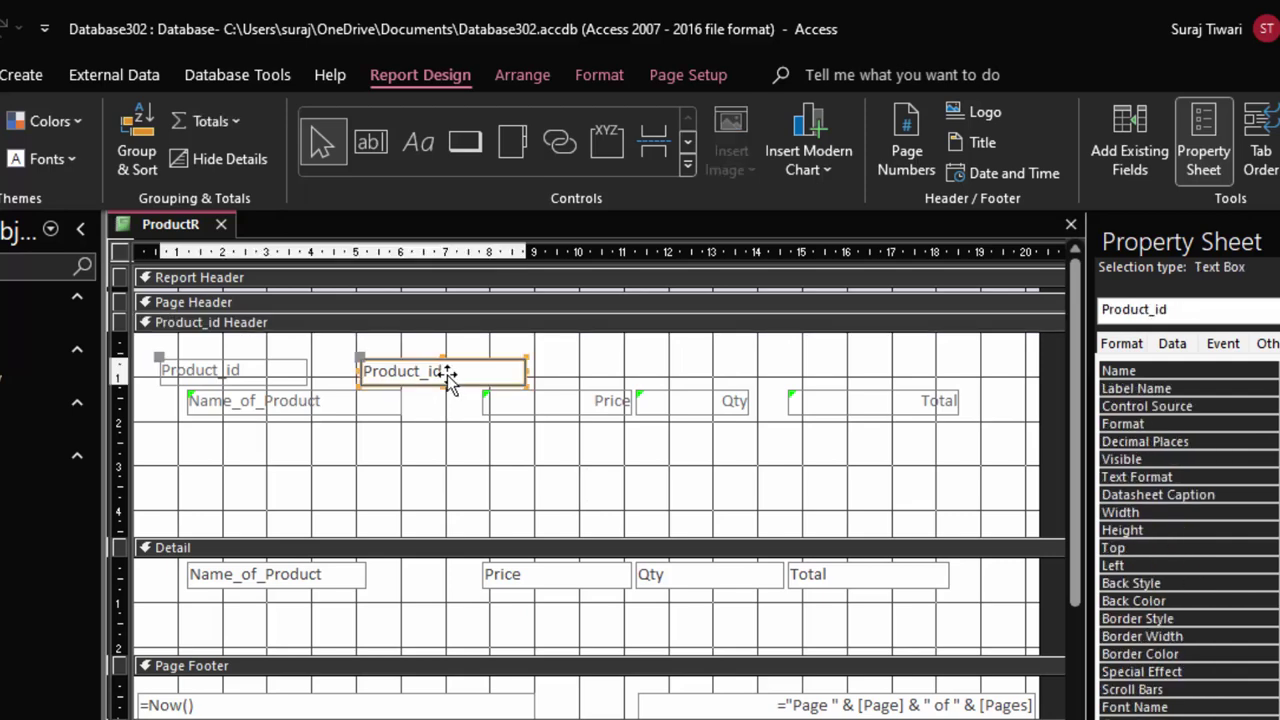
drag(449, 385, 214, 603)
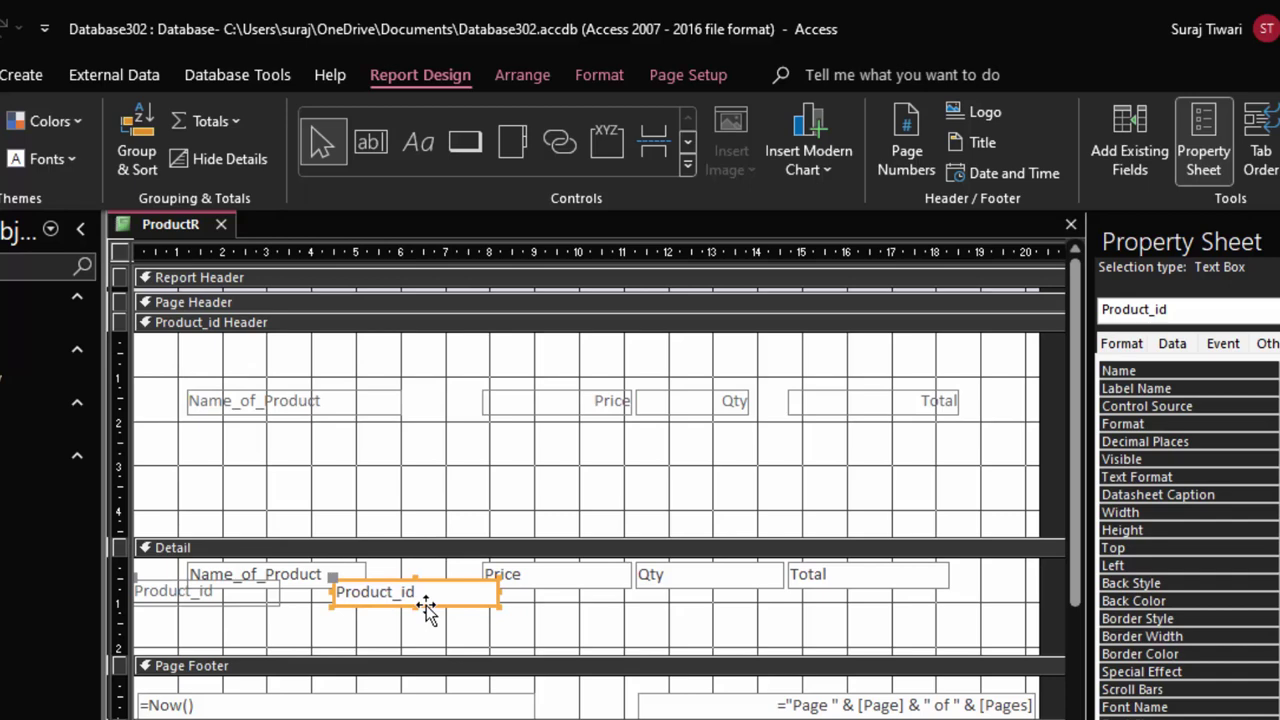
drag(426, 605, 383, 367)
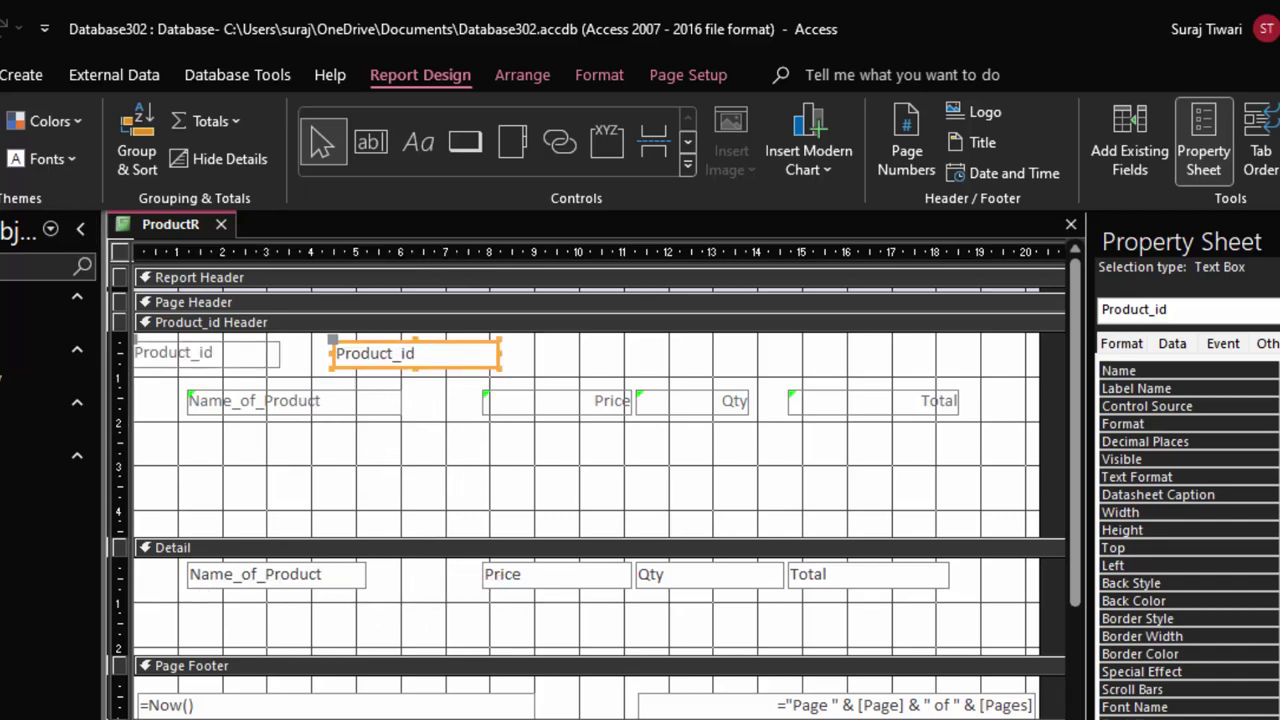
key(ctrl+period)
text(1)
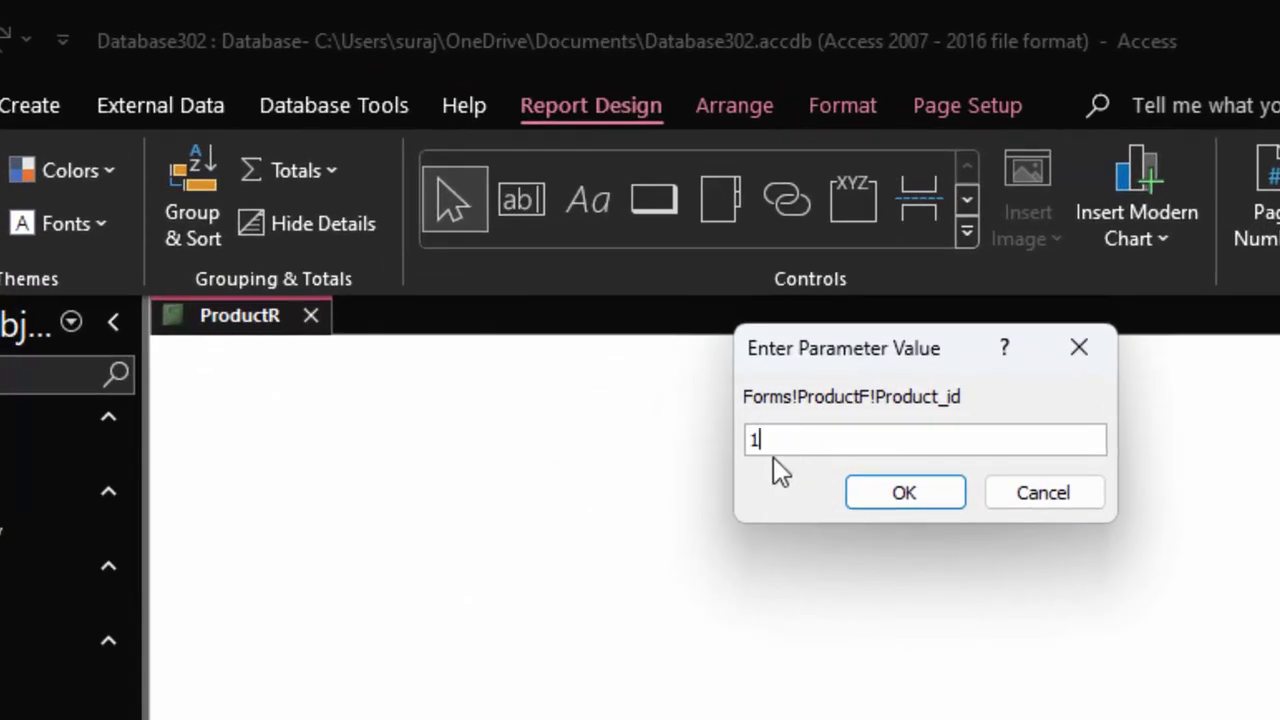
click(872, 491)
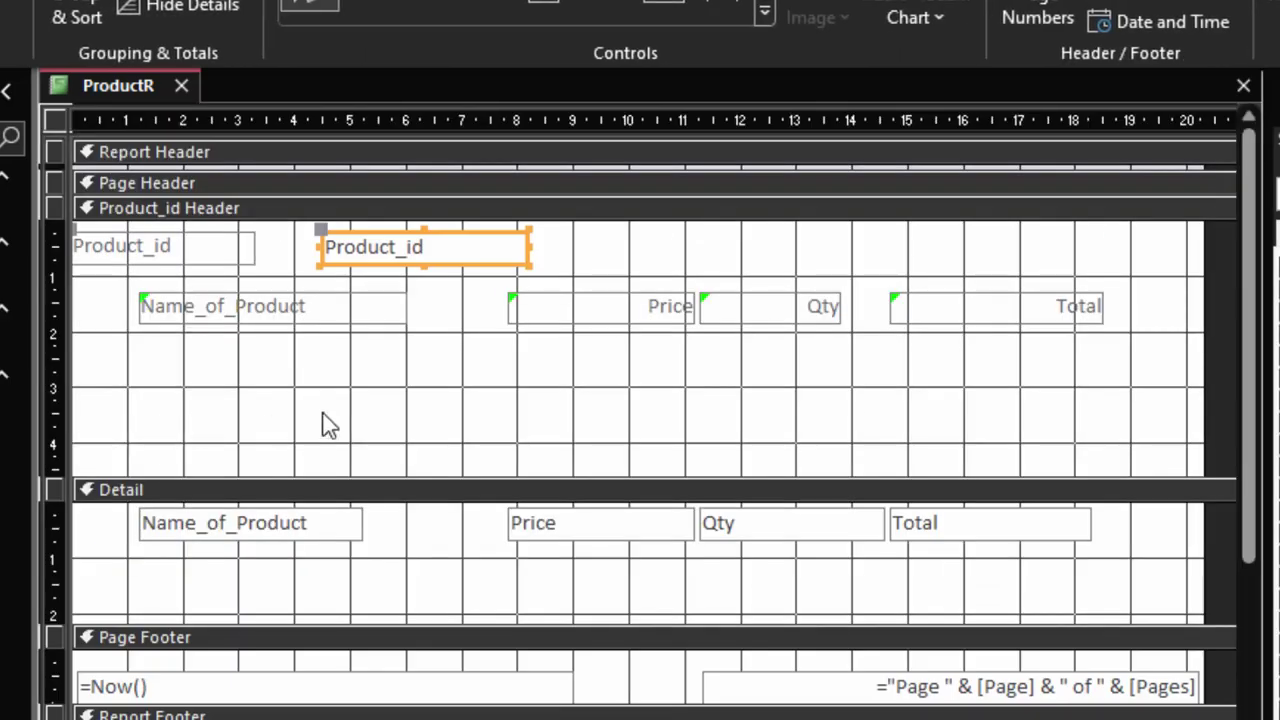
Fill the Product_id Header and Detail with Accent 2, Lighter 60% peach, then select all their controls
click(410, 405)
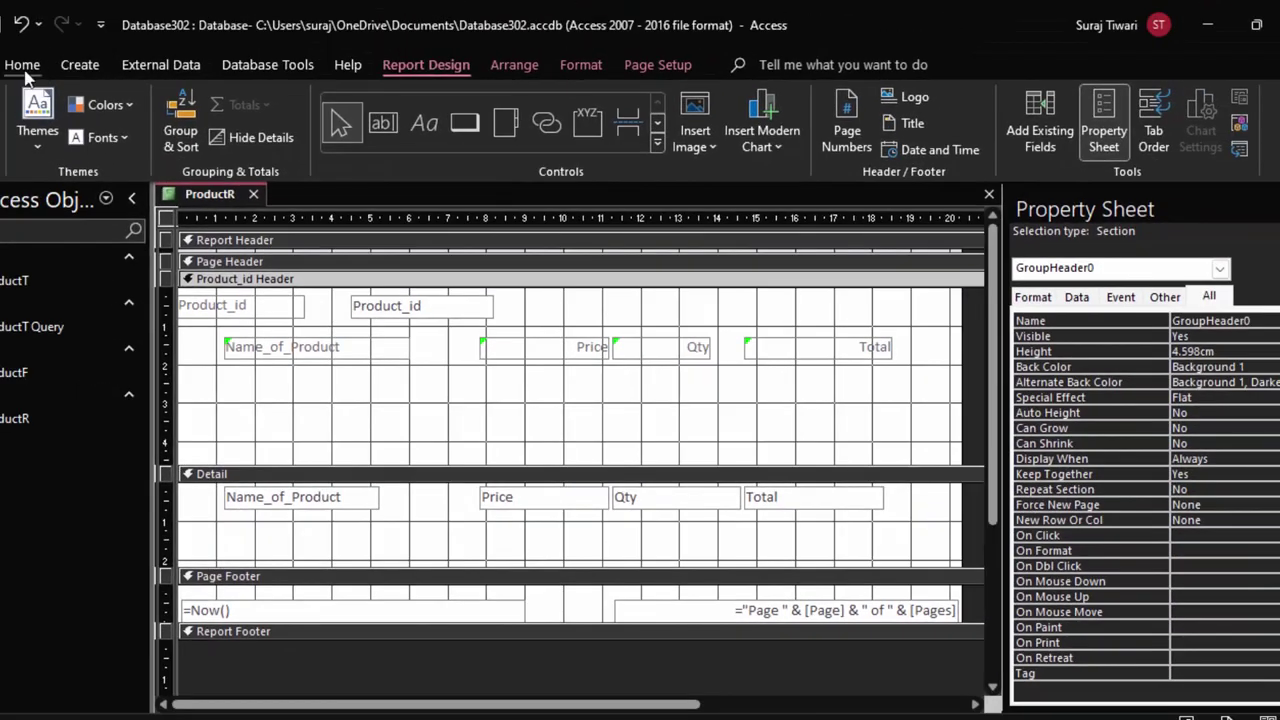
click(22, 64)
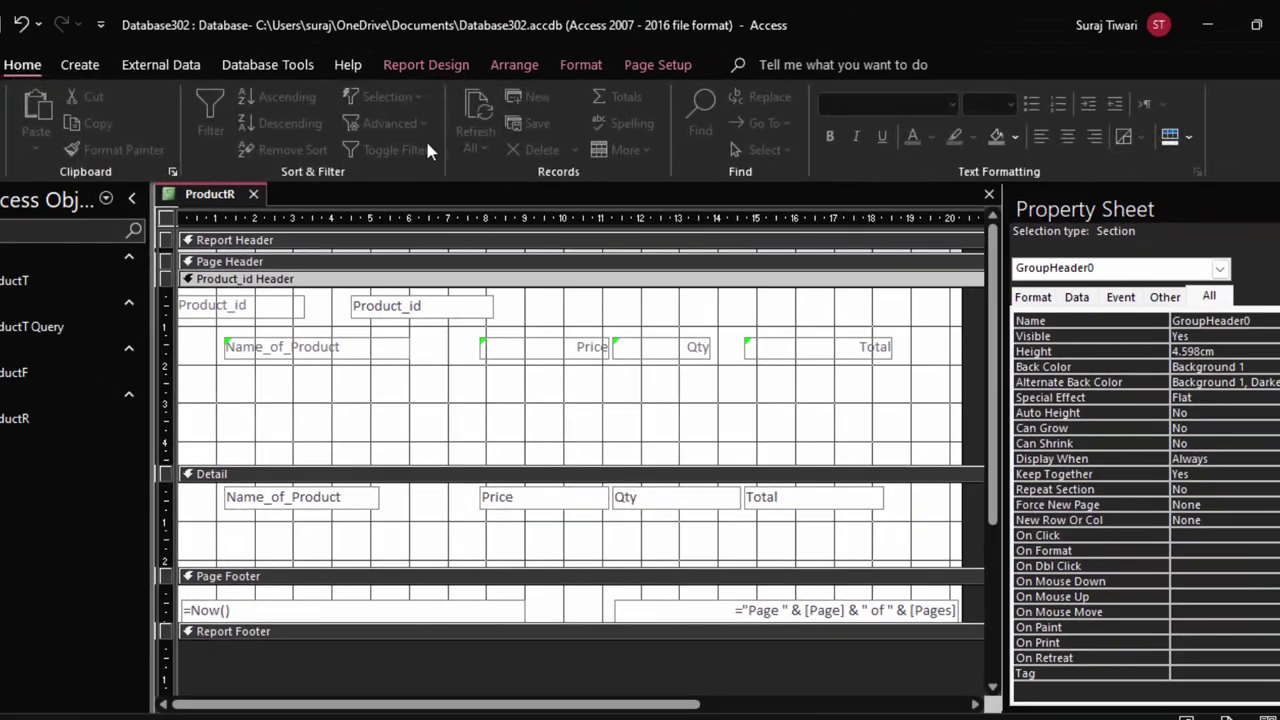
click(1015, 138)
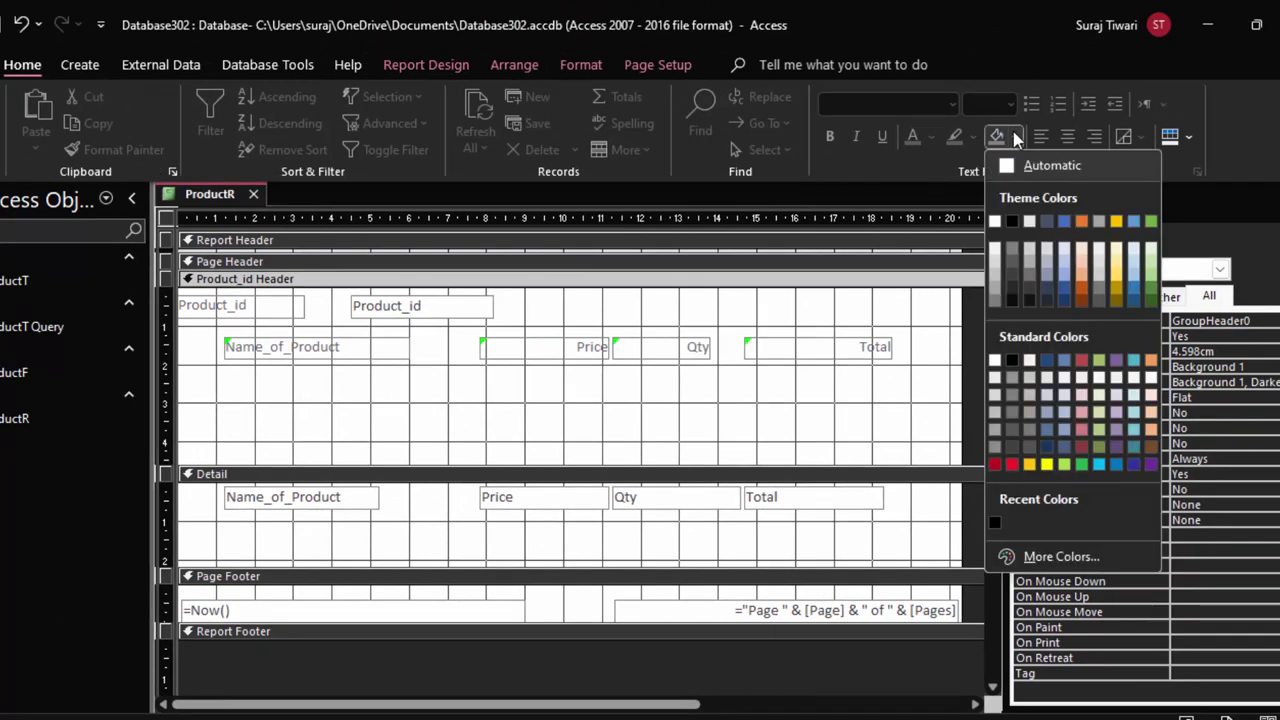
click(1087, 272)
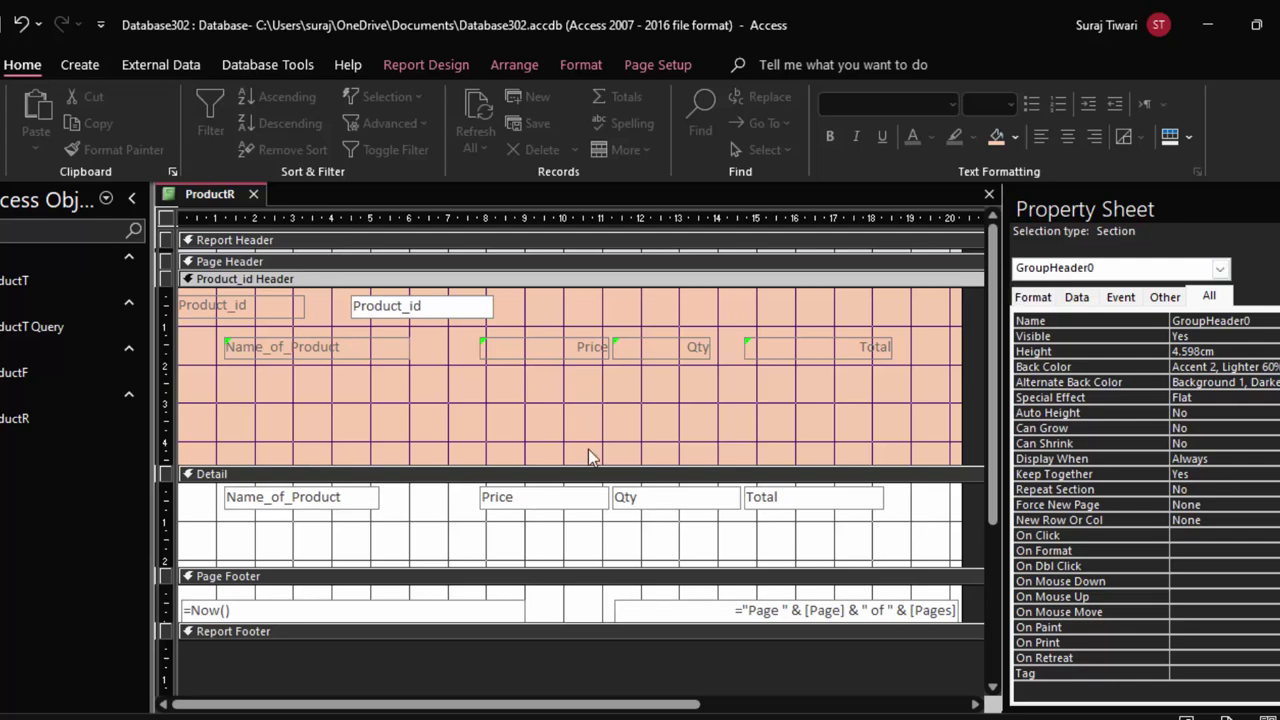
click(492, 552)
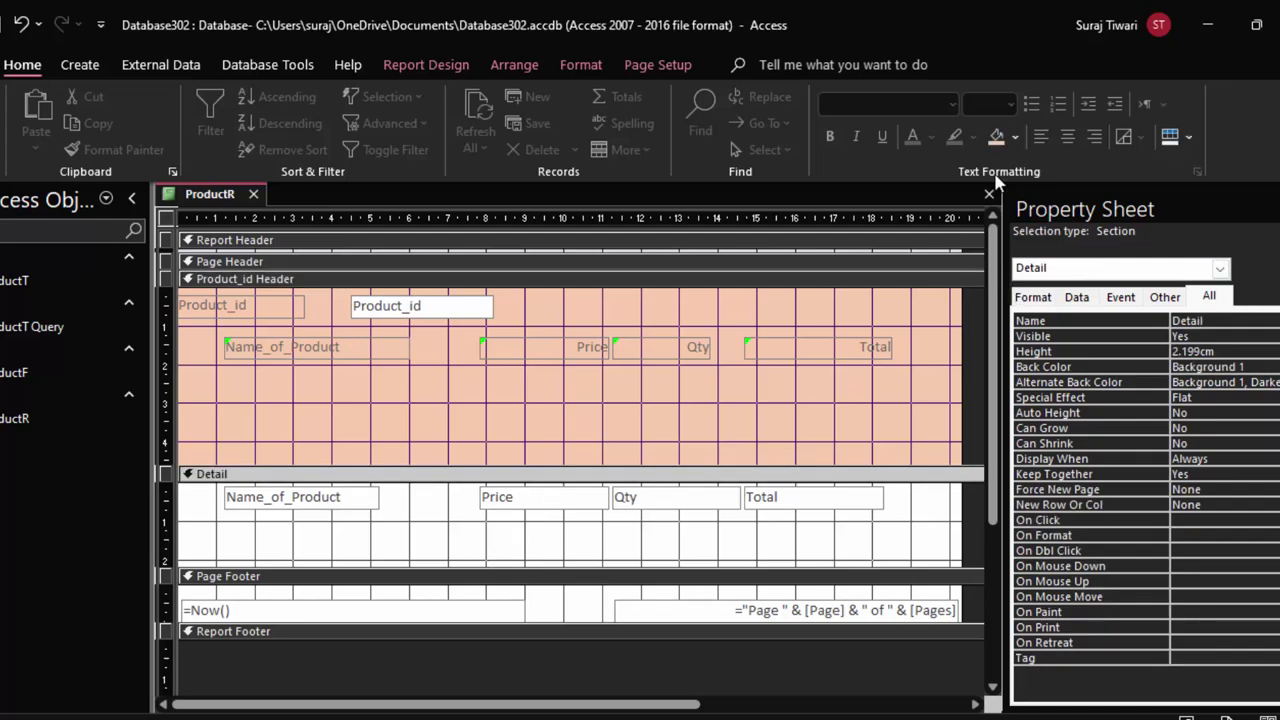
click(996, 136)
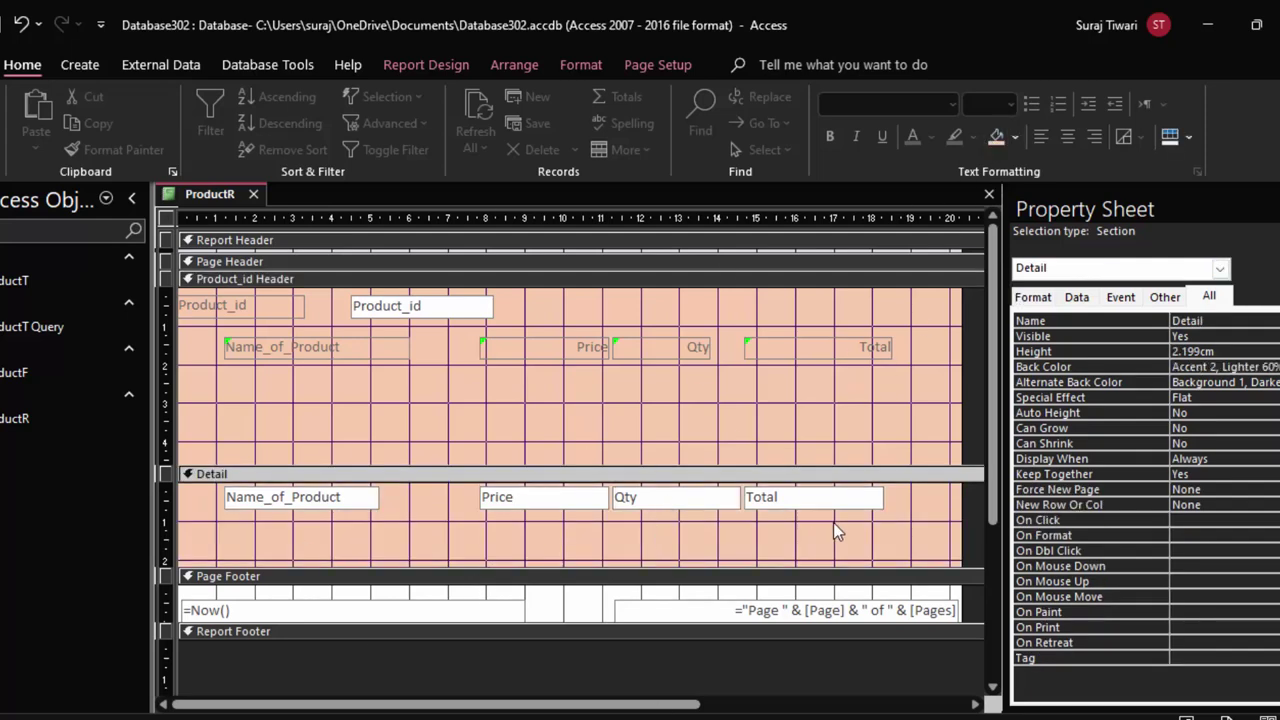
drag(850, 532, 173, 287)
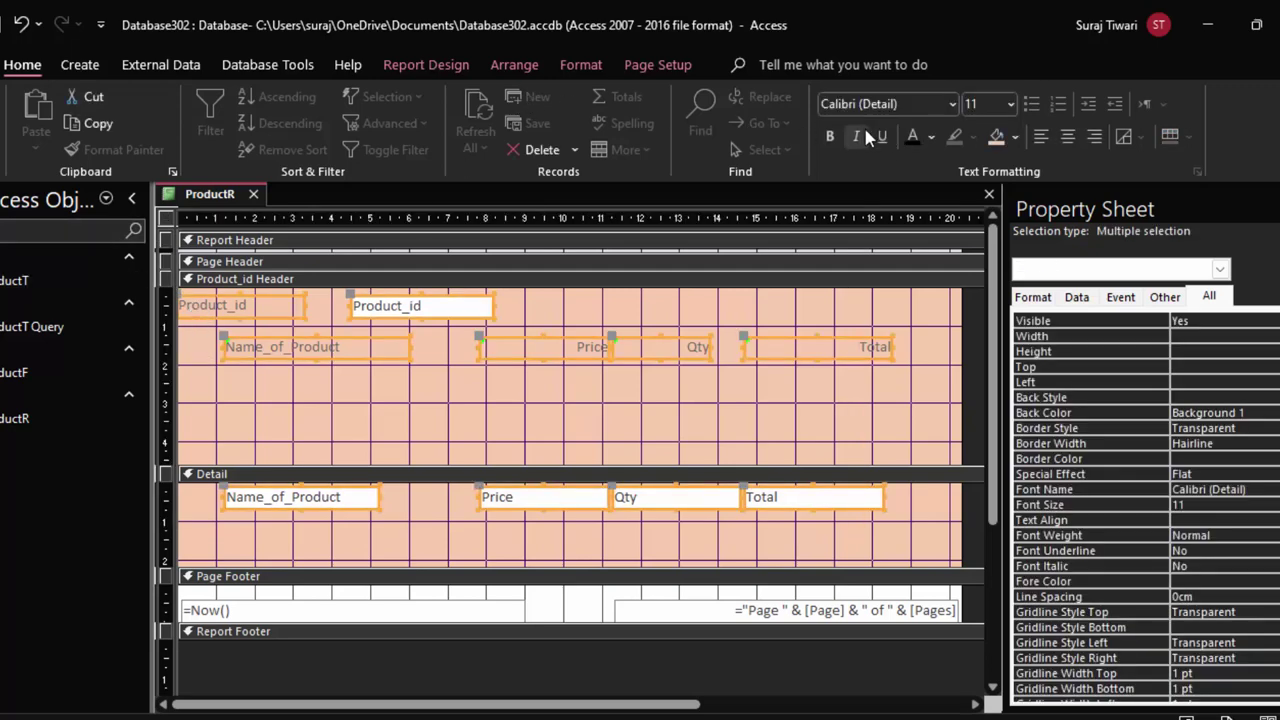
Make the selected text black and bold, then show the report for product 3, Dell Desktop
click(911, 138)
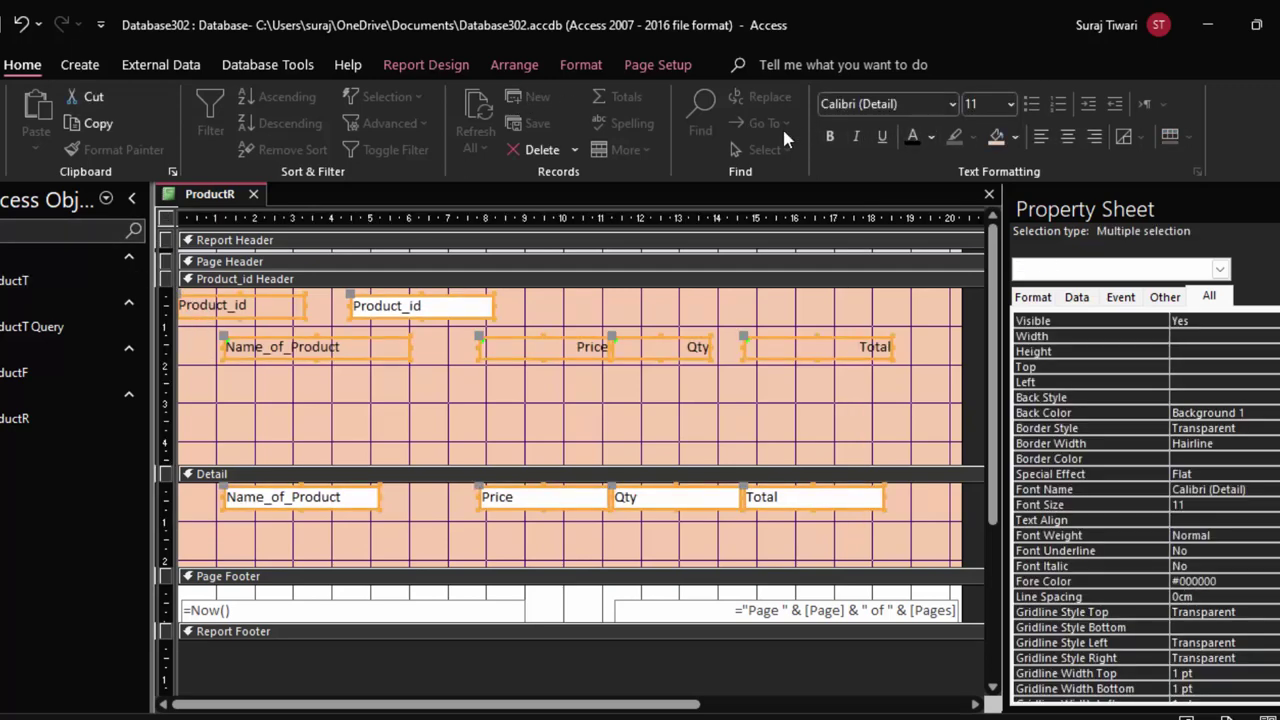
click(829, 138)
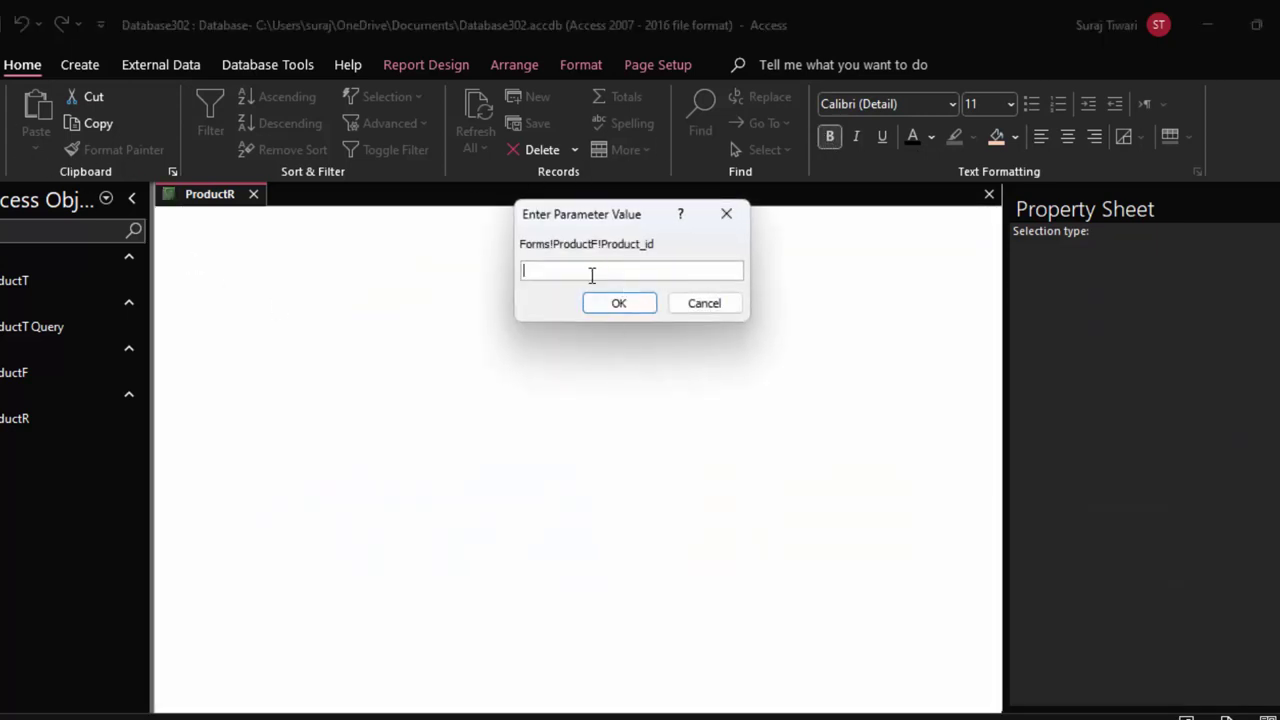
text(3)
key(Return)
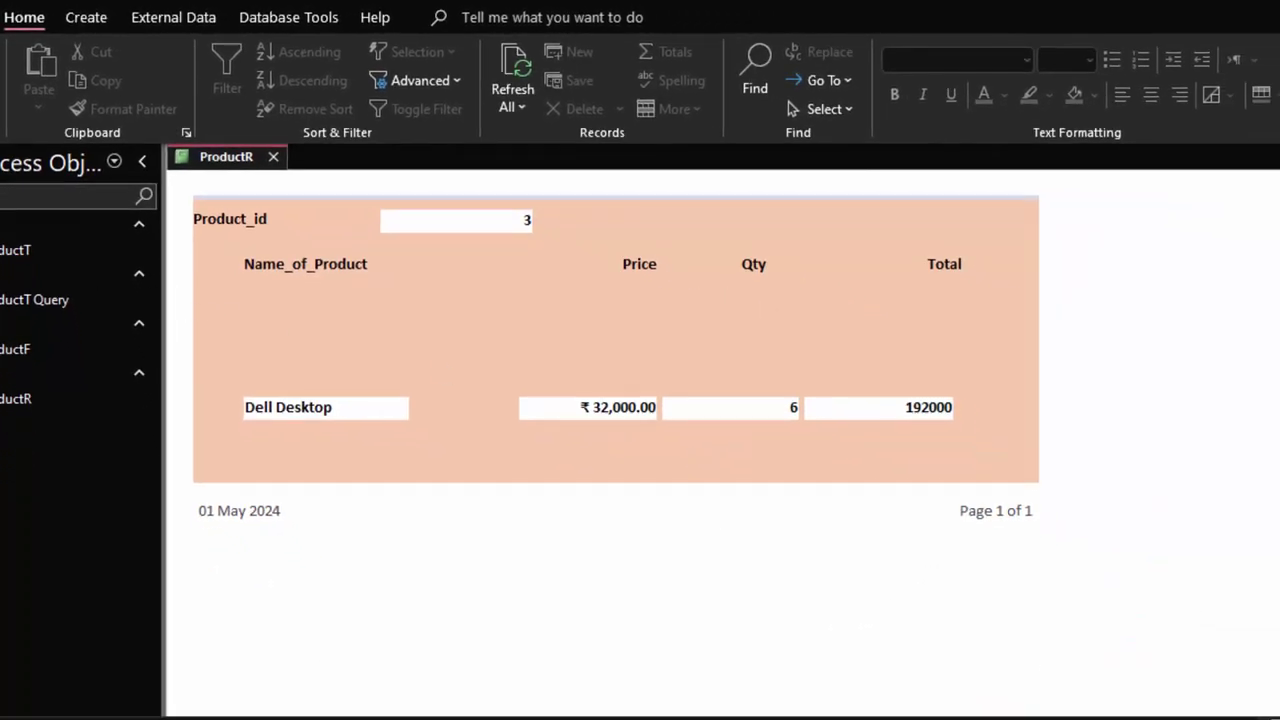
In Design View, shorten the Product_id Header, then run the report for product 1, Screen Guard
click(8, 100)
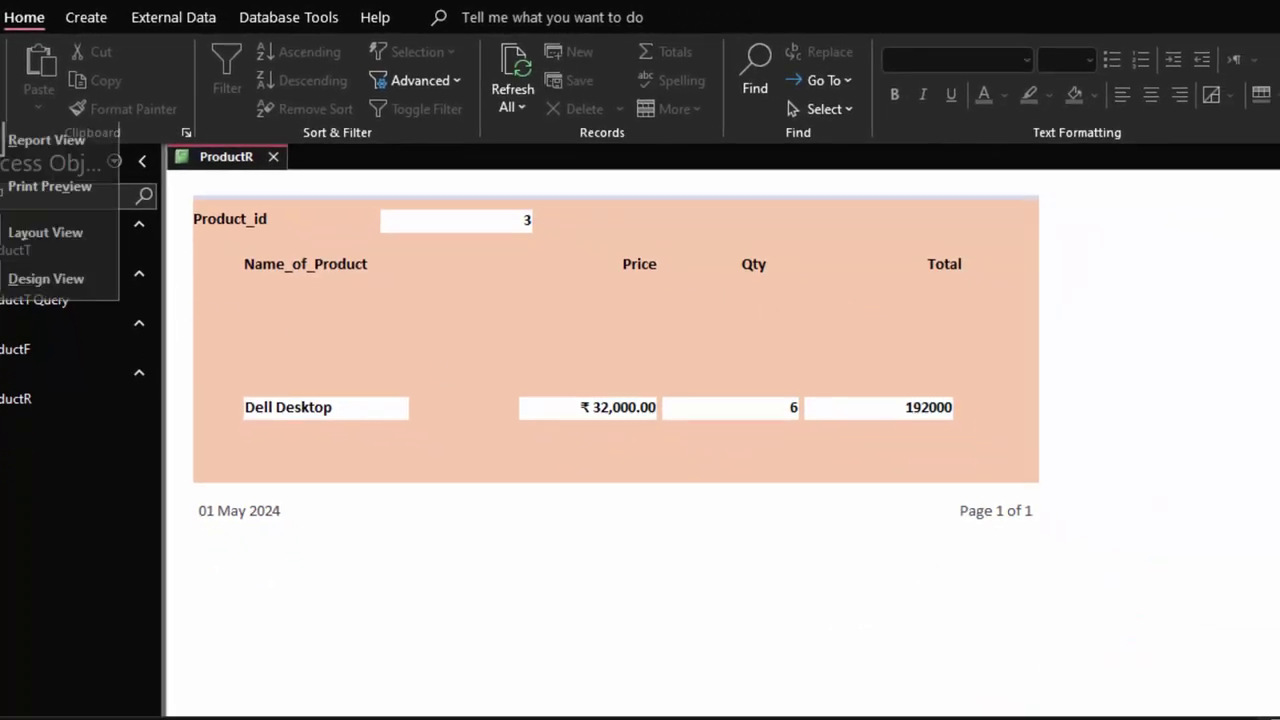
click(63, 286)
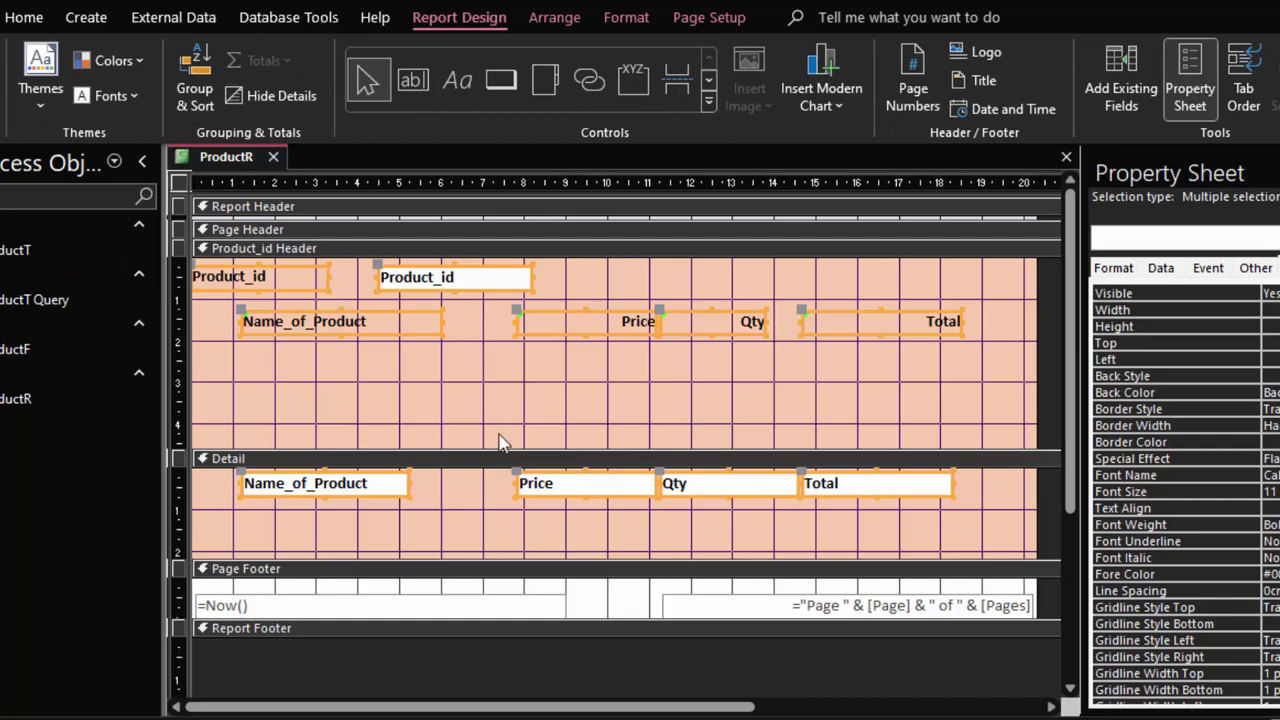
drag(499, 447, 506, 377)
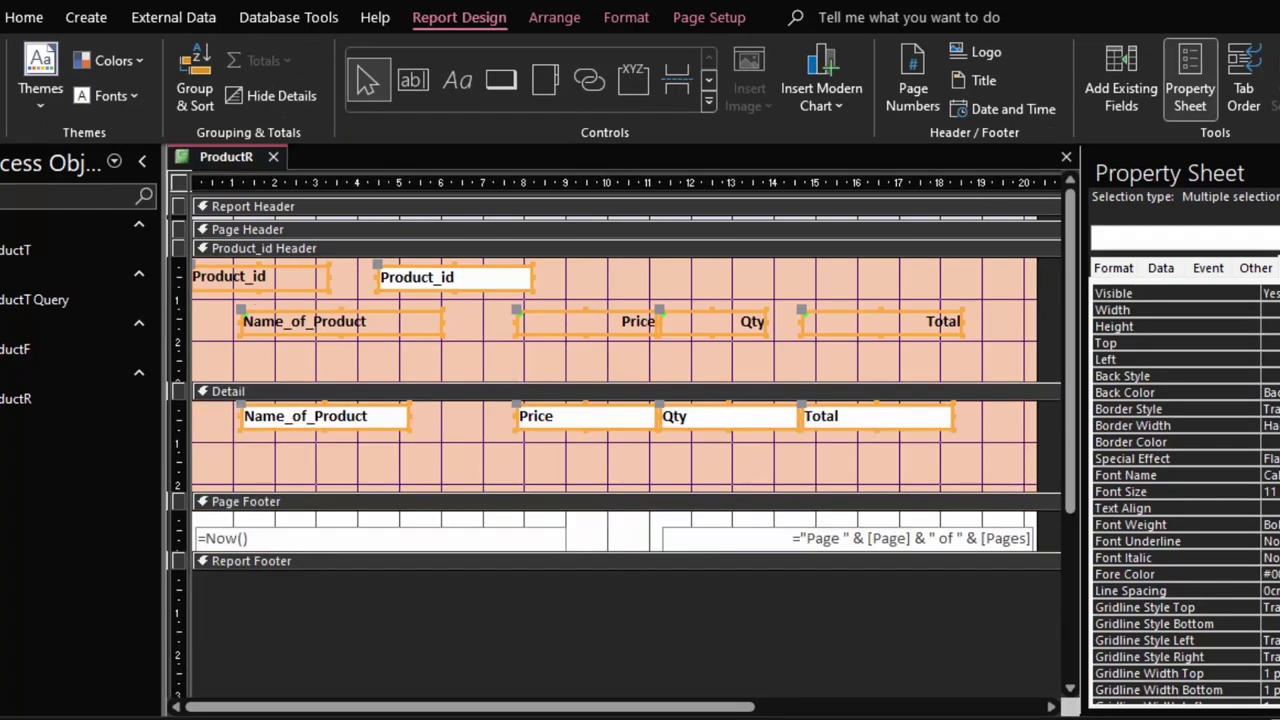
key(F5)
text(1)
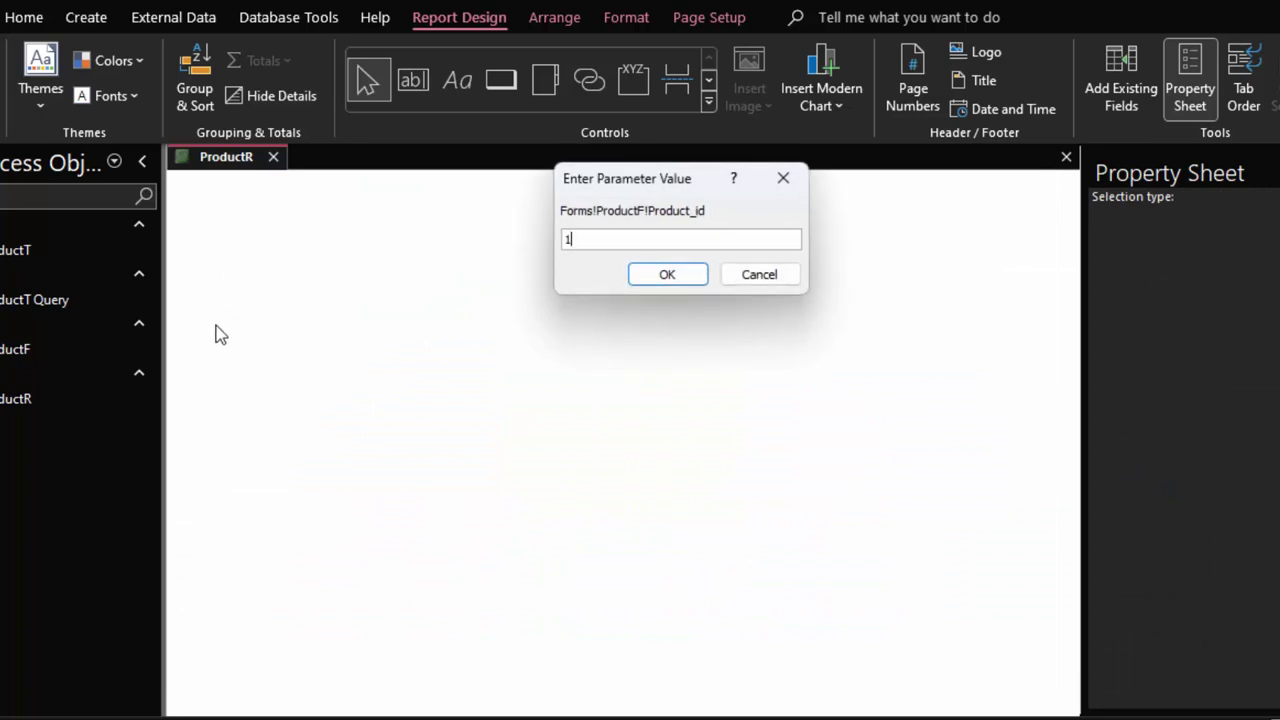
key(Return)
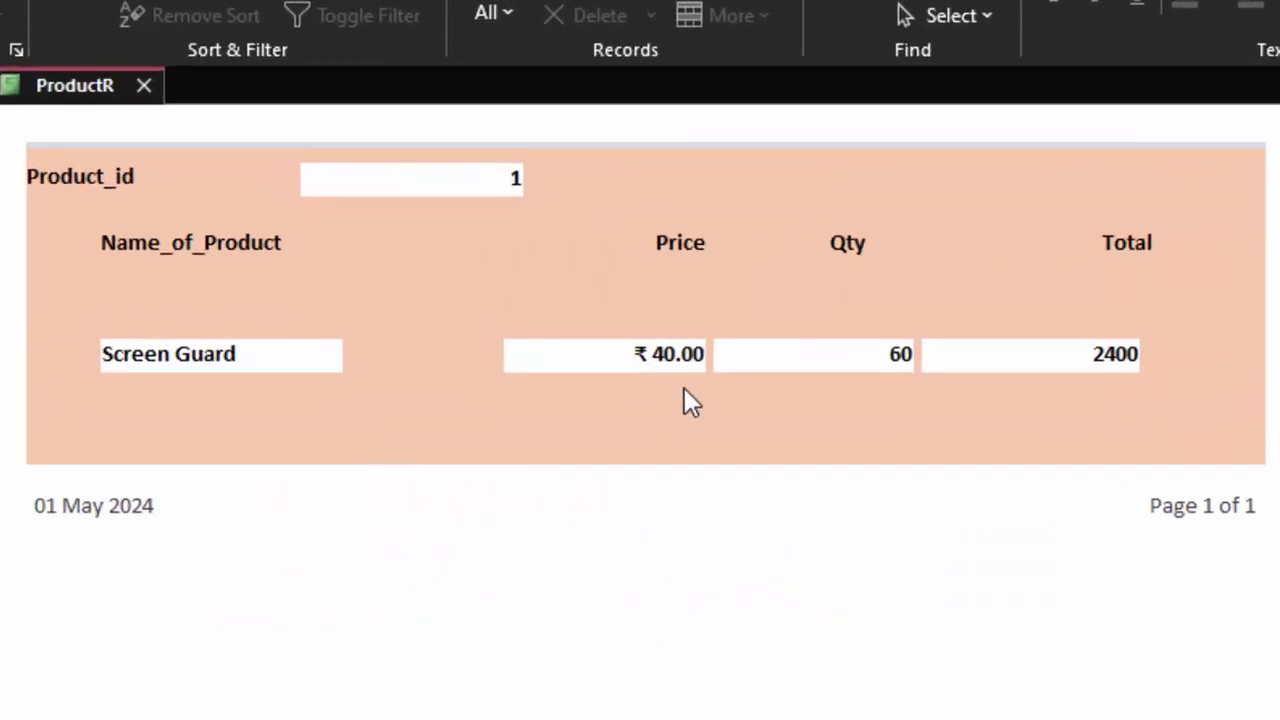